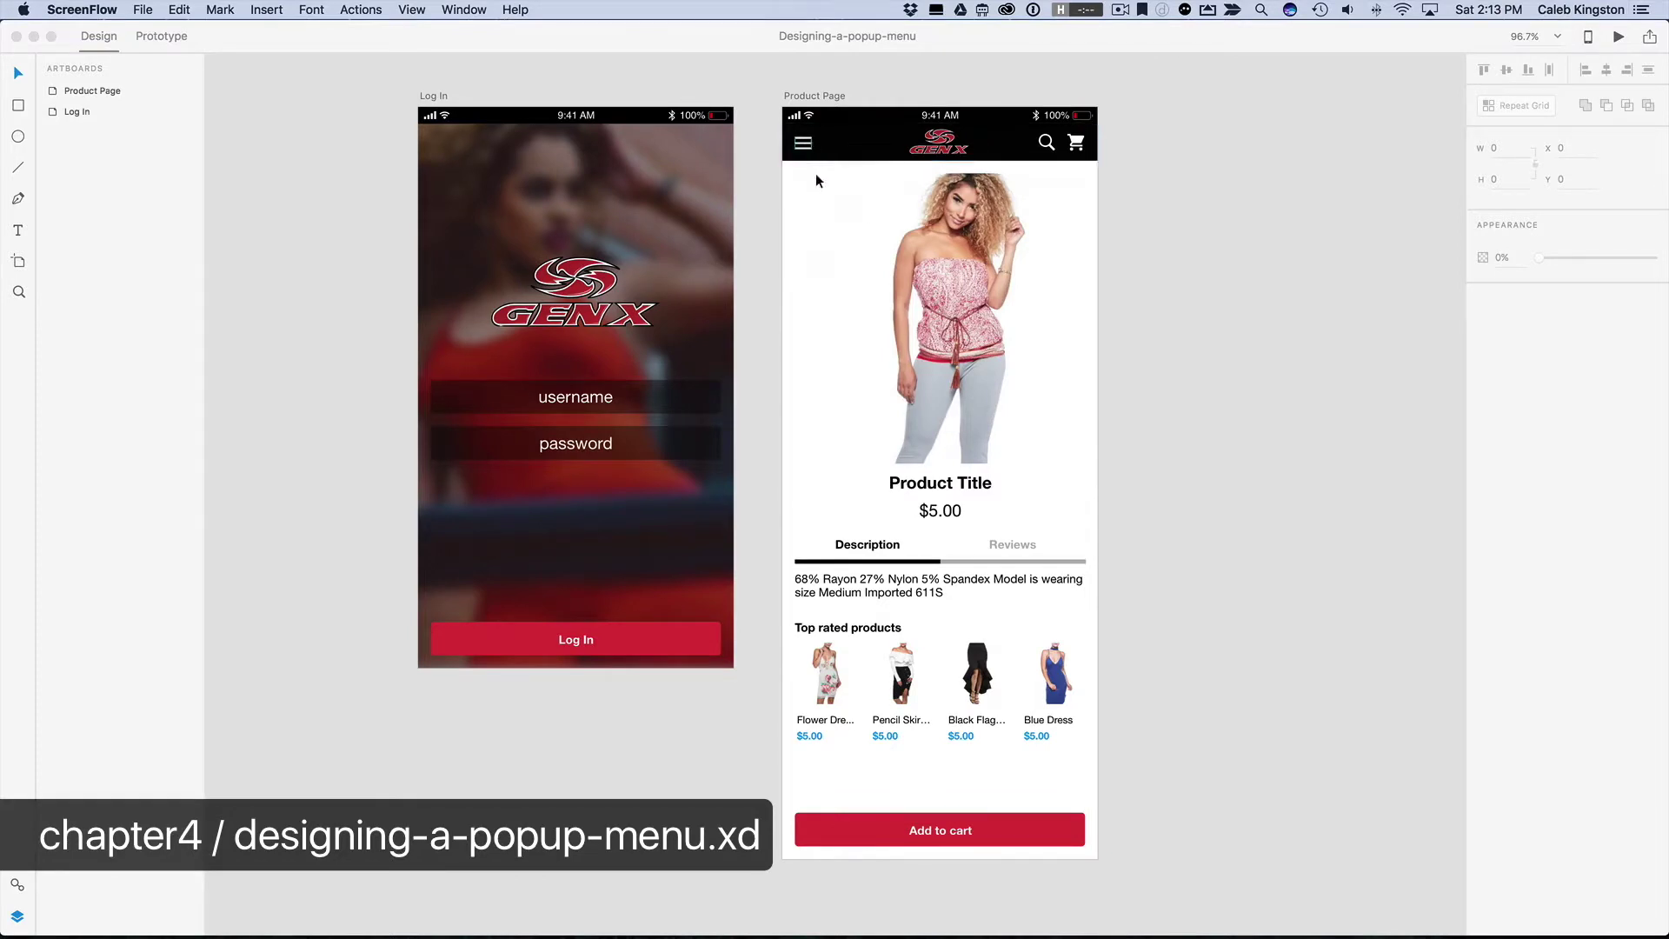
# Step: Duplicate the Product Page artboard to its right and rename the copy 'Menu'
pyautogui.hscroll(5, 1177, 305)
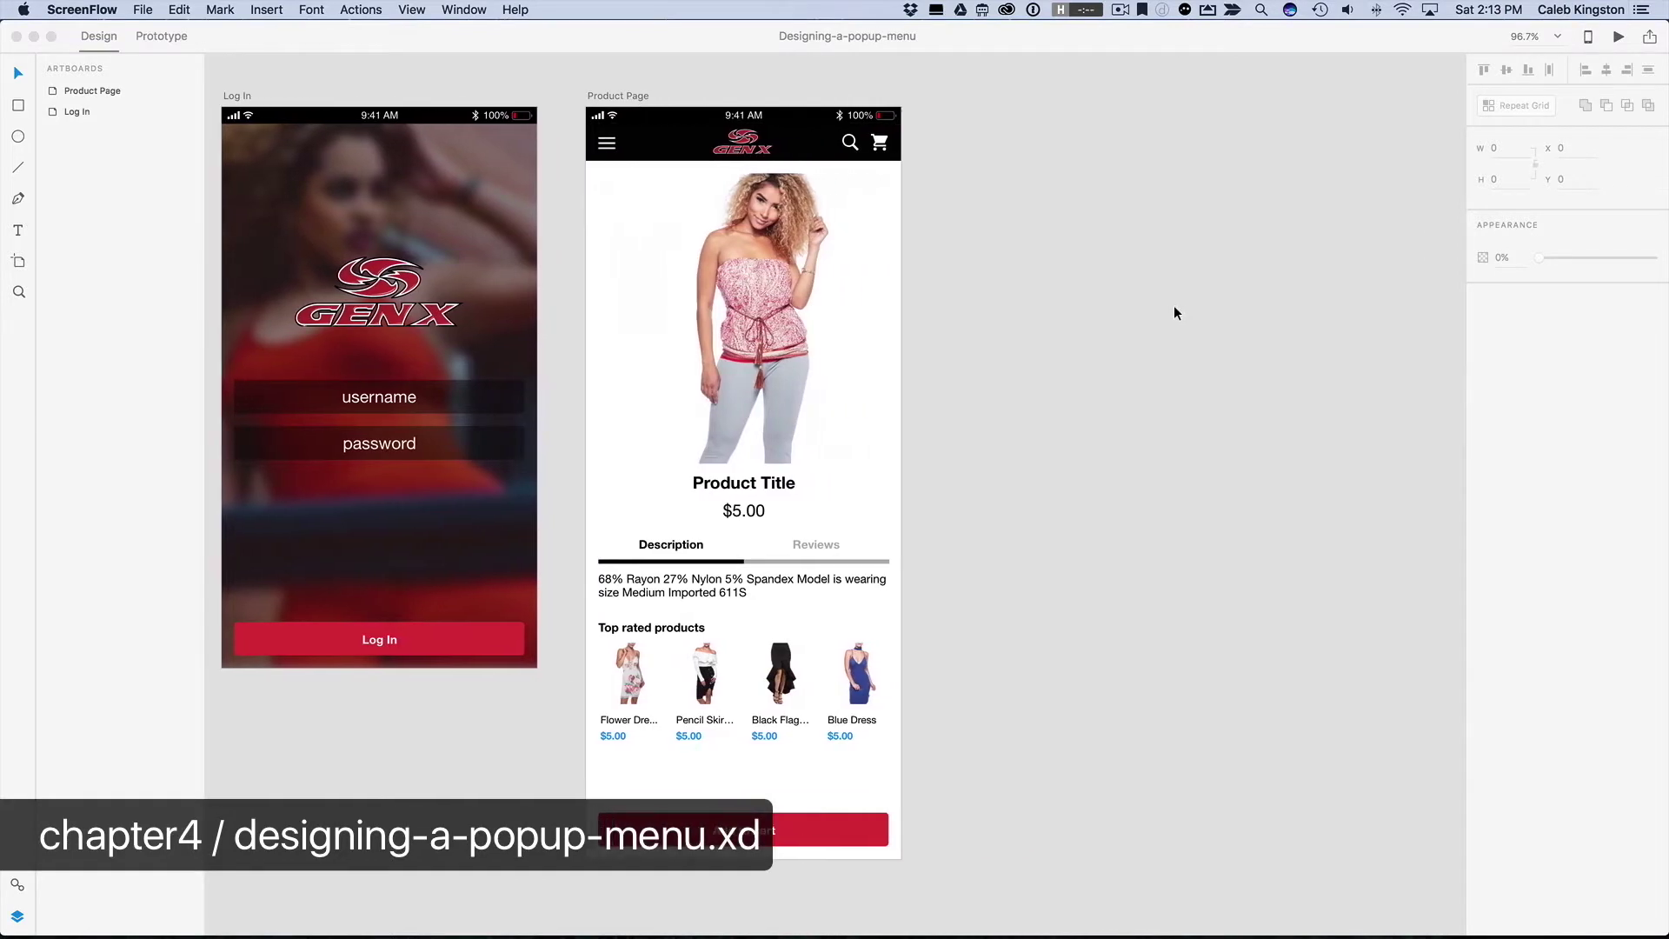
pyautogui.click(611, 98)
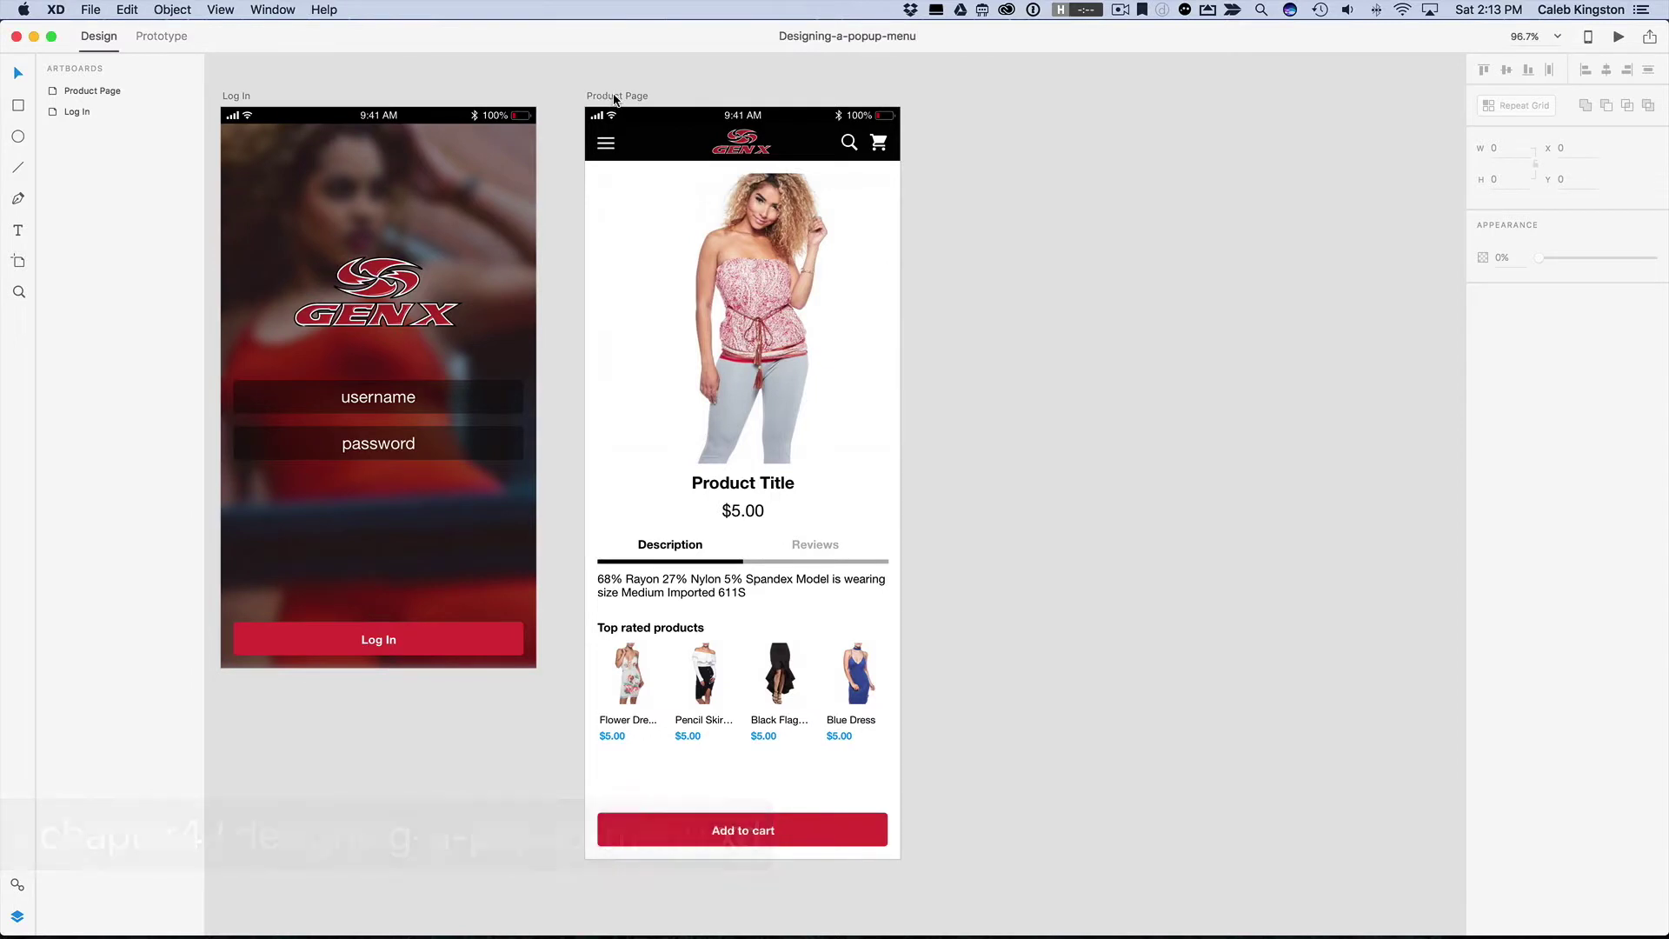
pyautogui.click(612, 97)
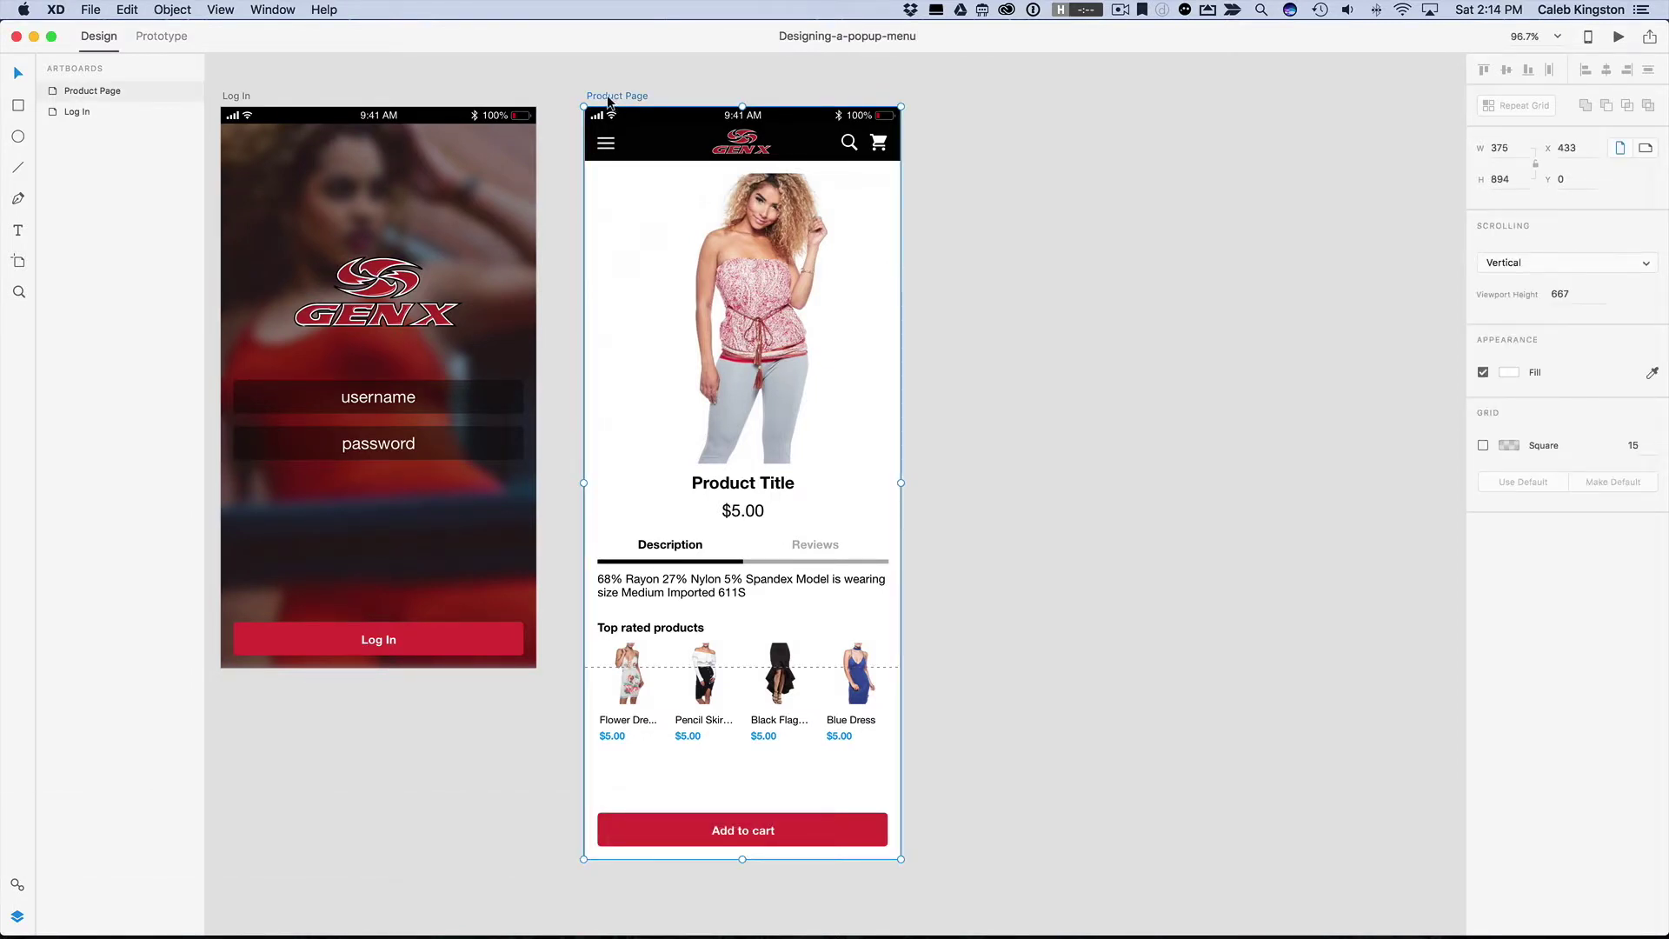
pyautogui.moveTo(611, 100); pyautogui.dragTo(977, 101)
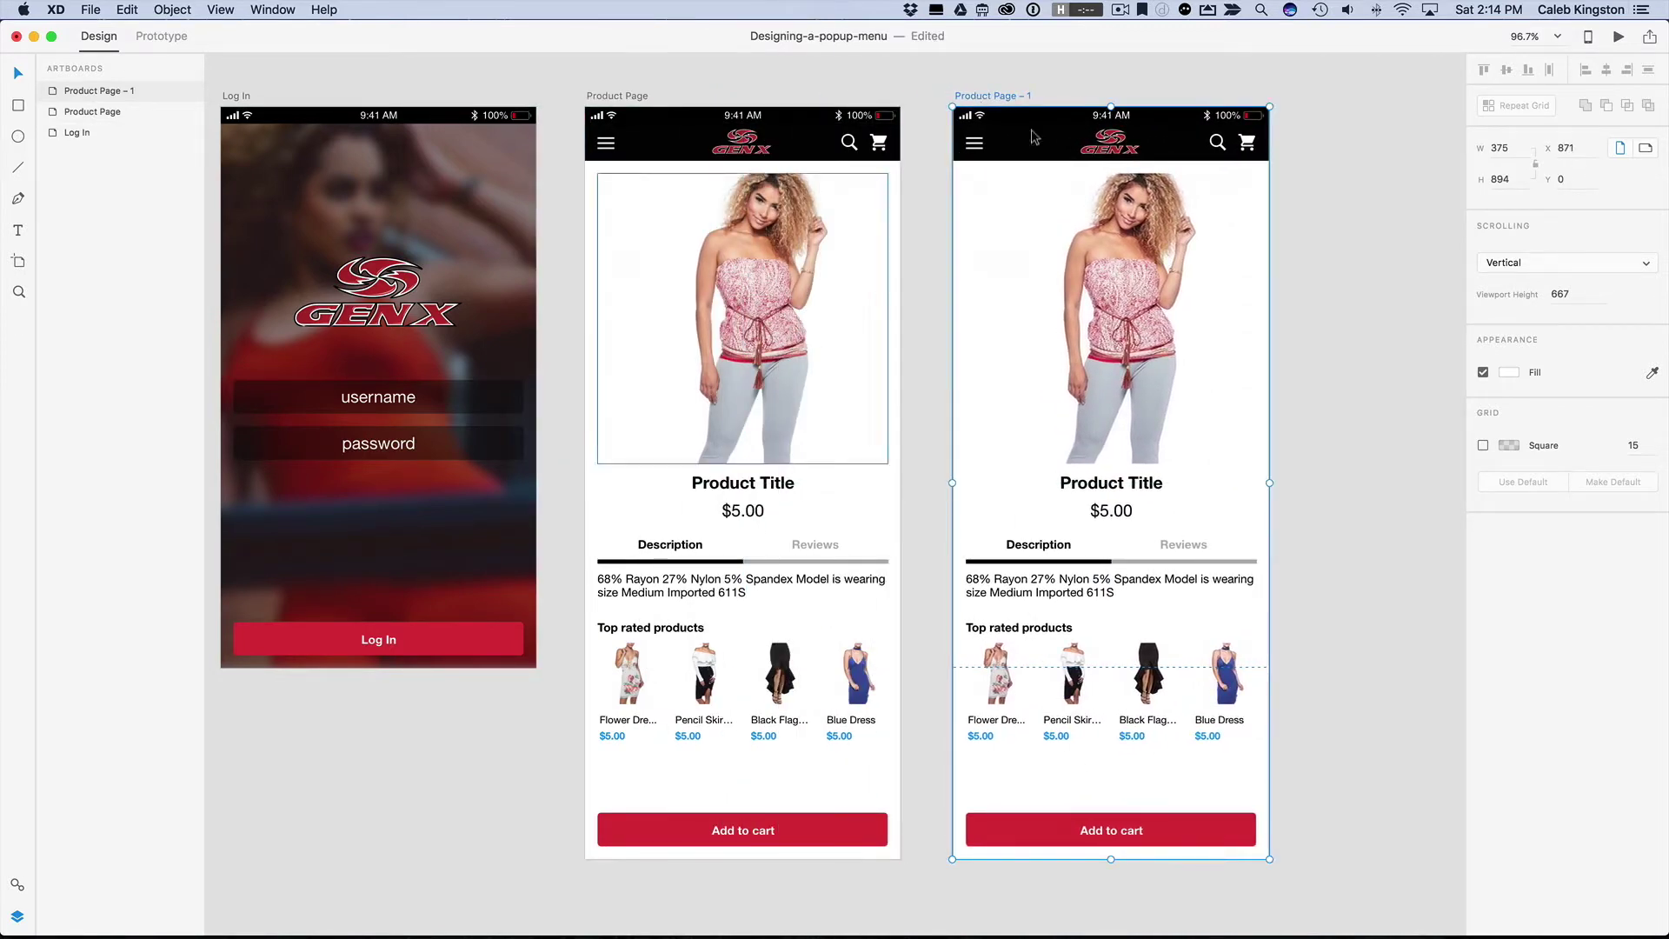
pyautogui.doubleClick(87, 90)
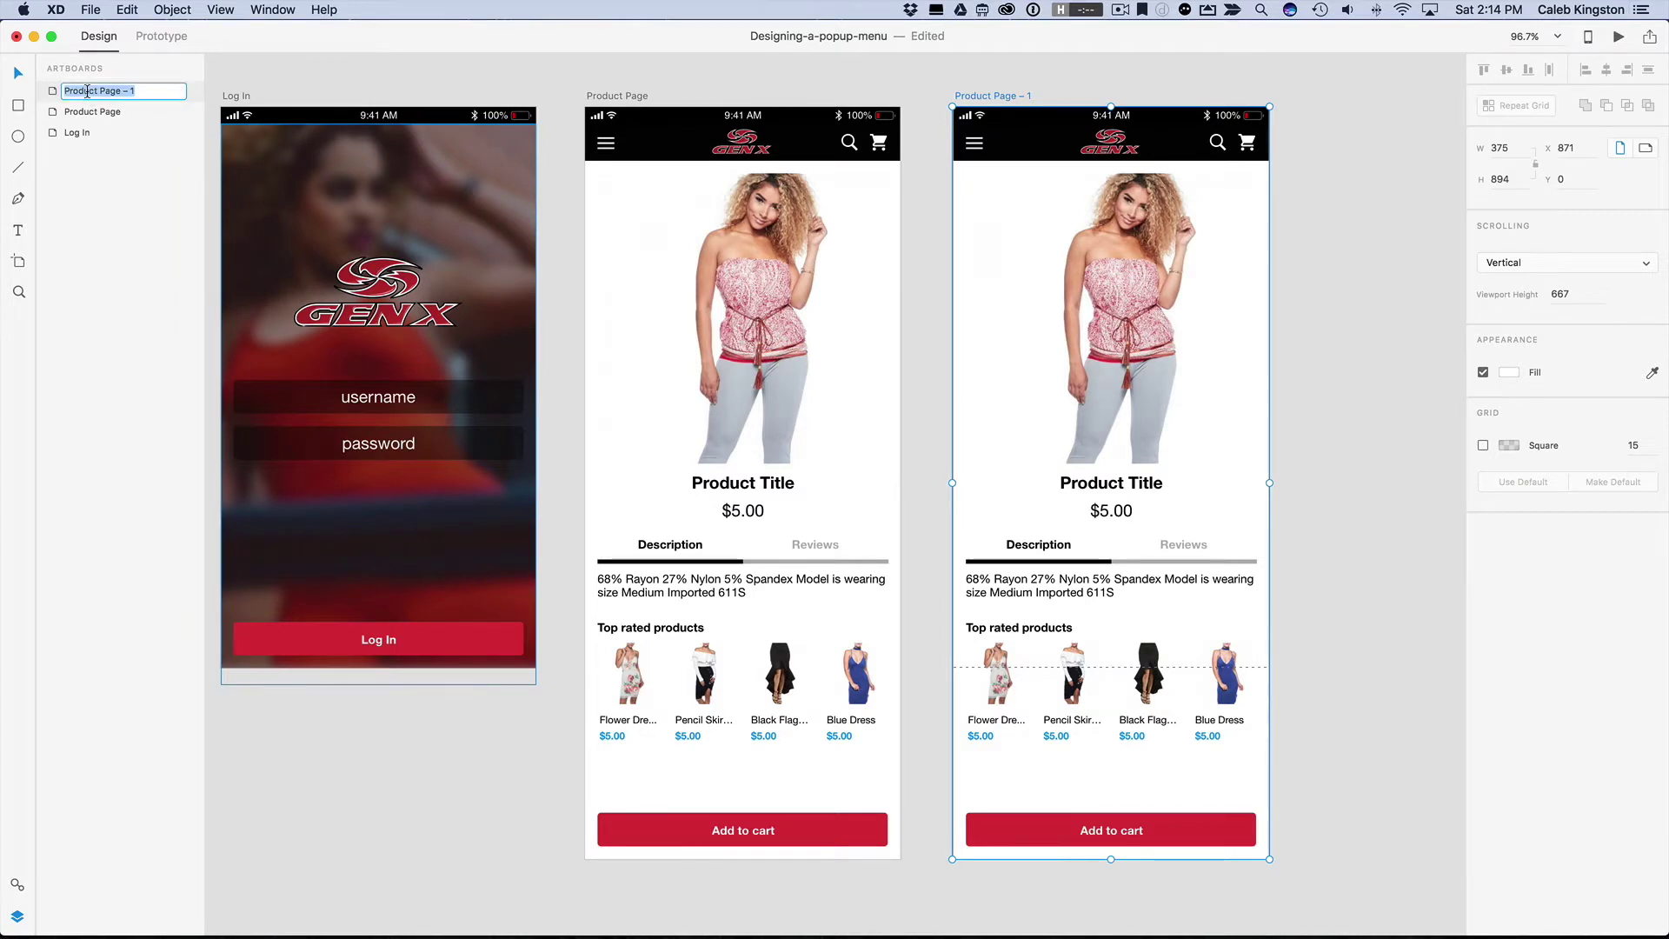
pyautogui.write('Menu')
pyautogui.press('Return')
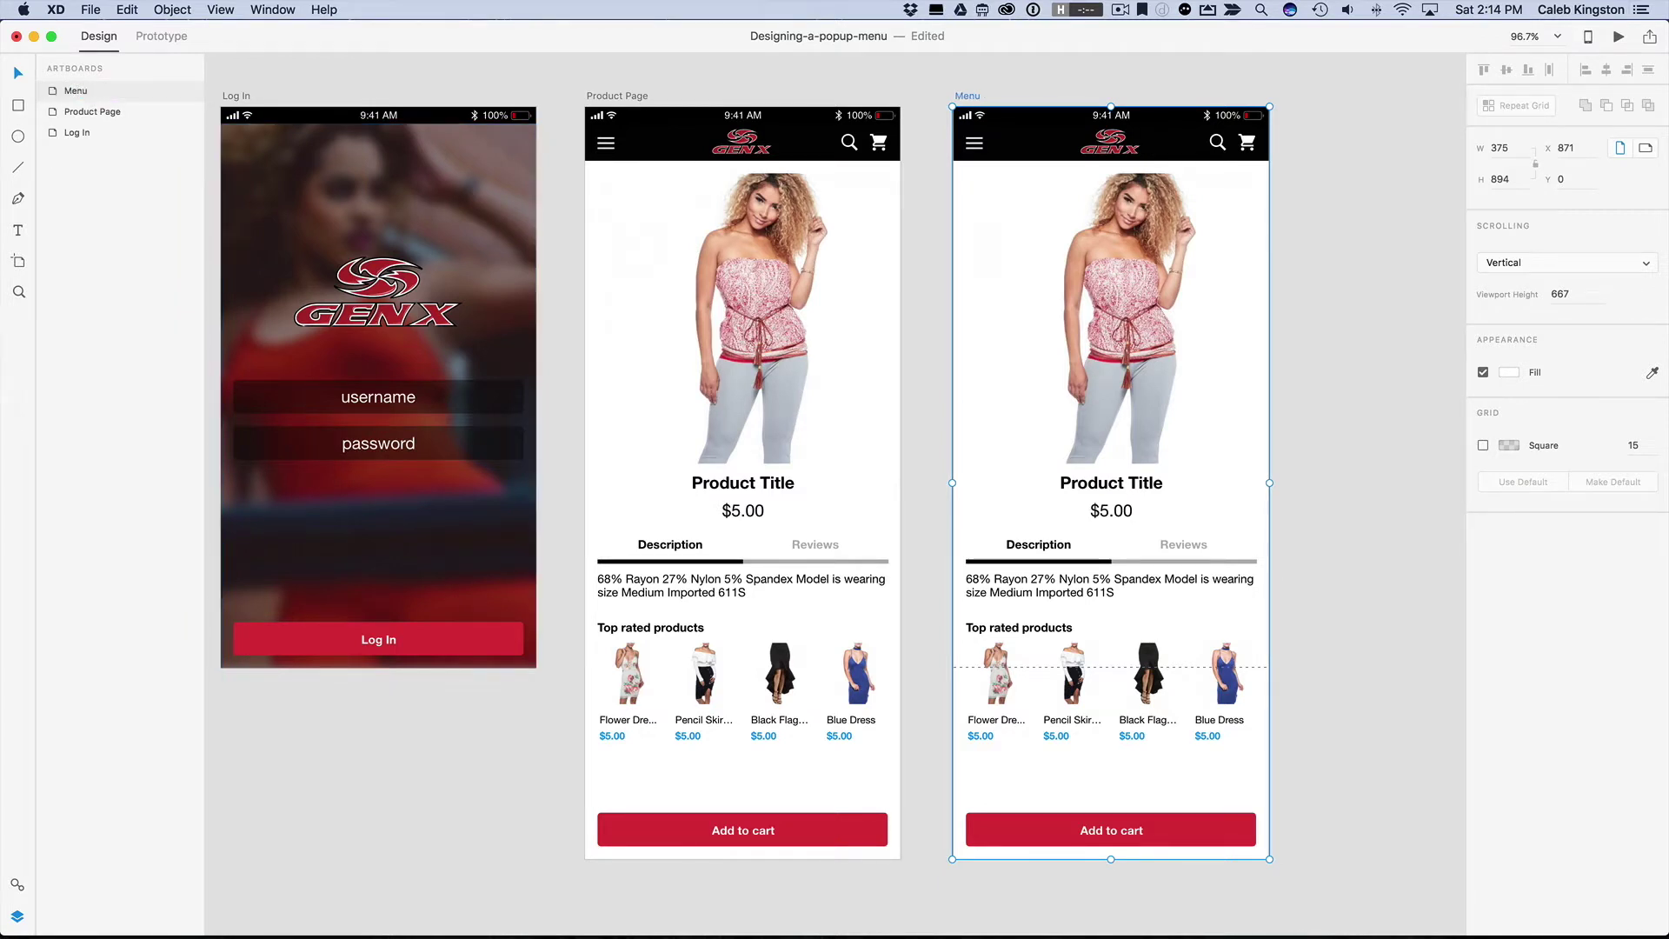
# Step: Delete the Add to cart text and its red background from the Menu artboard
pyautogui.click(1348, 488)
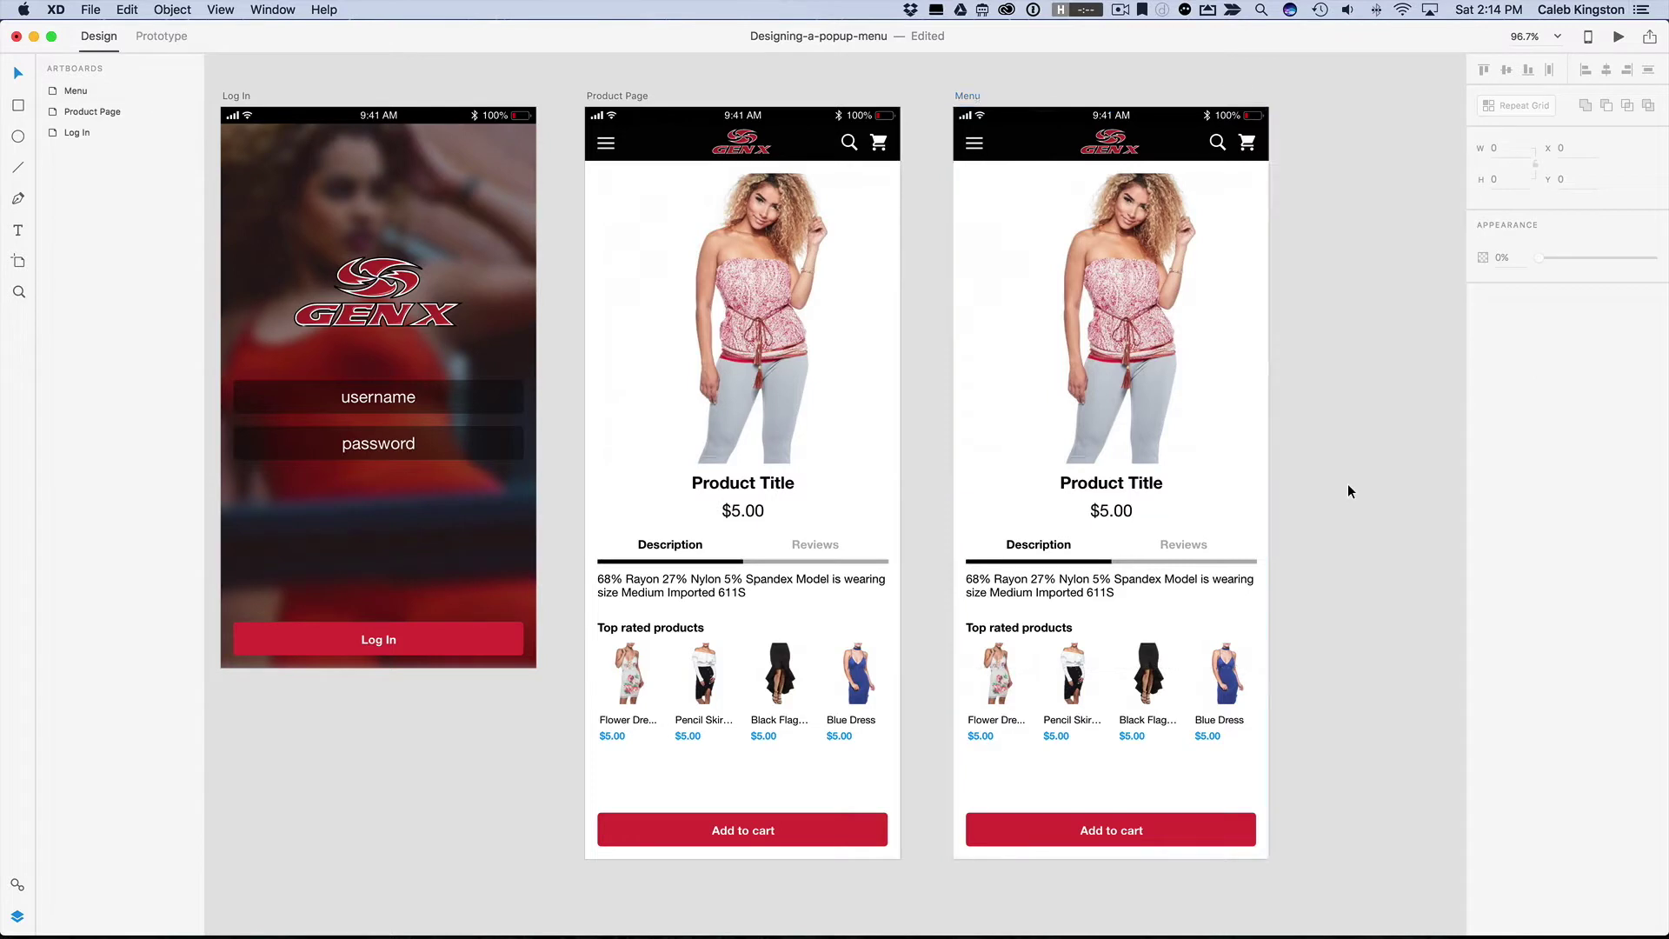
pyautogui.click(967, 97)
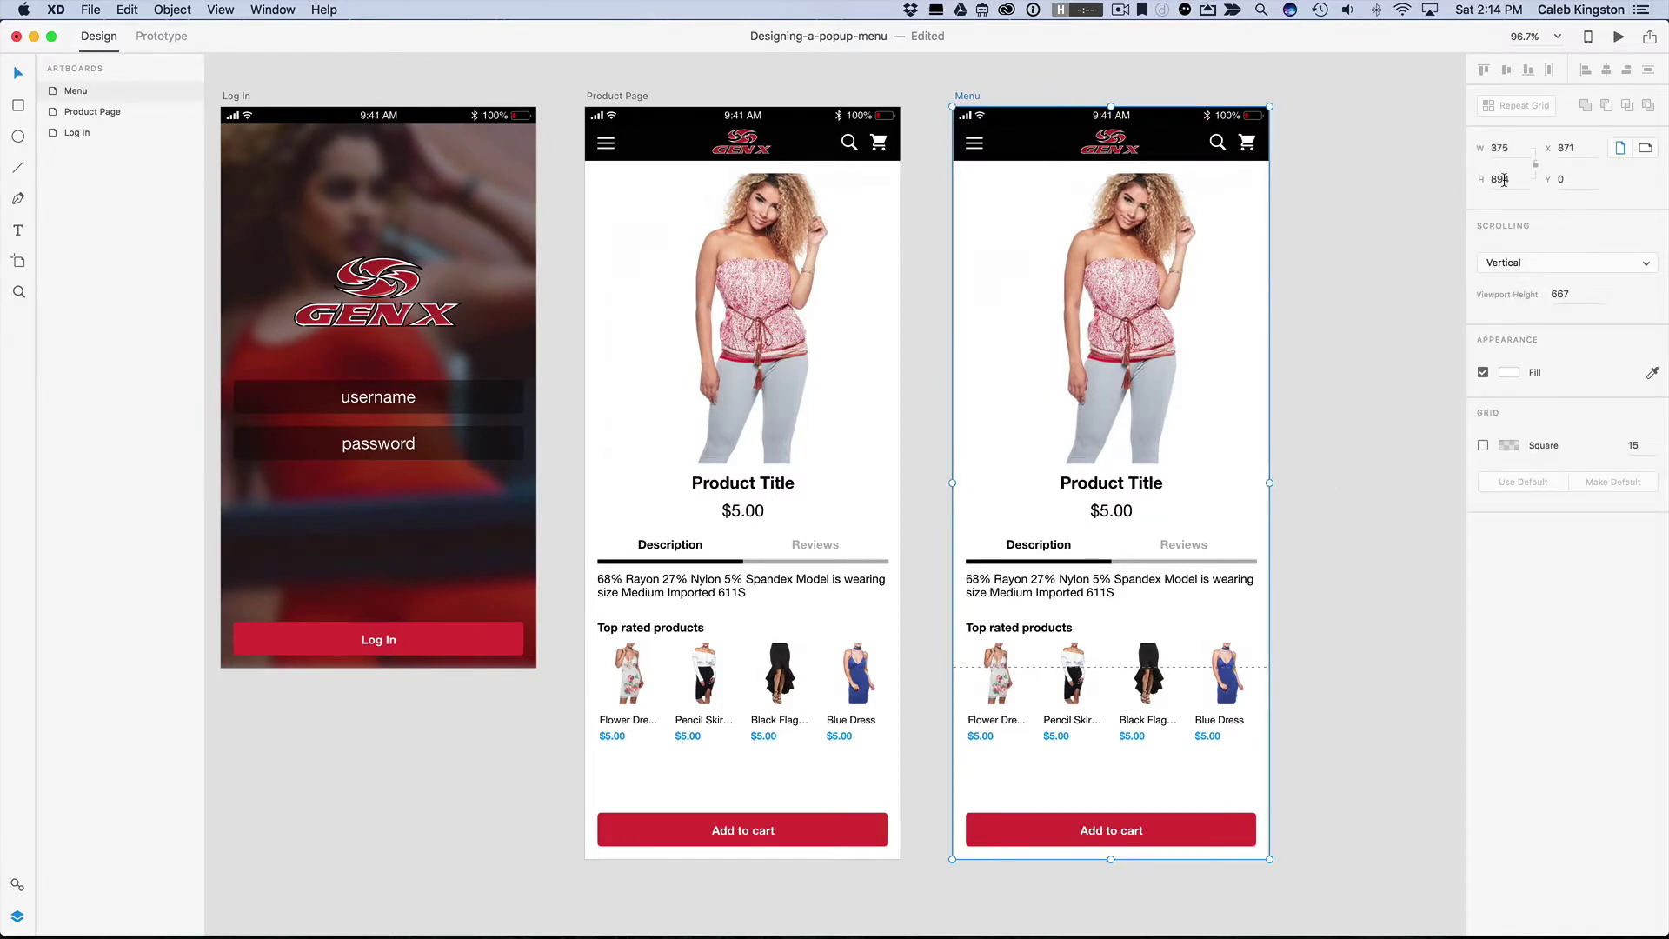
pyautogui.click(1274, 812)
pyautogui.click(1117, 831)
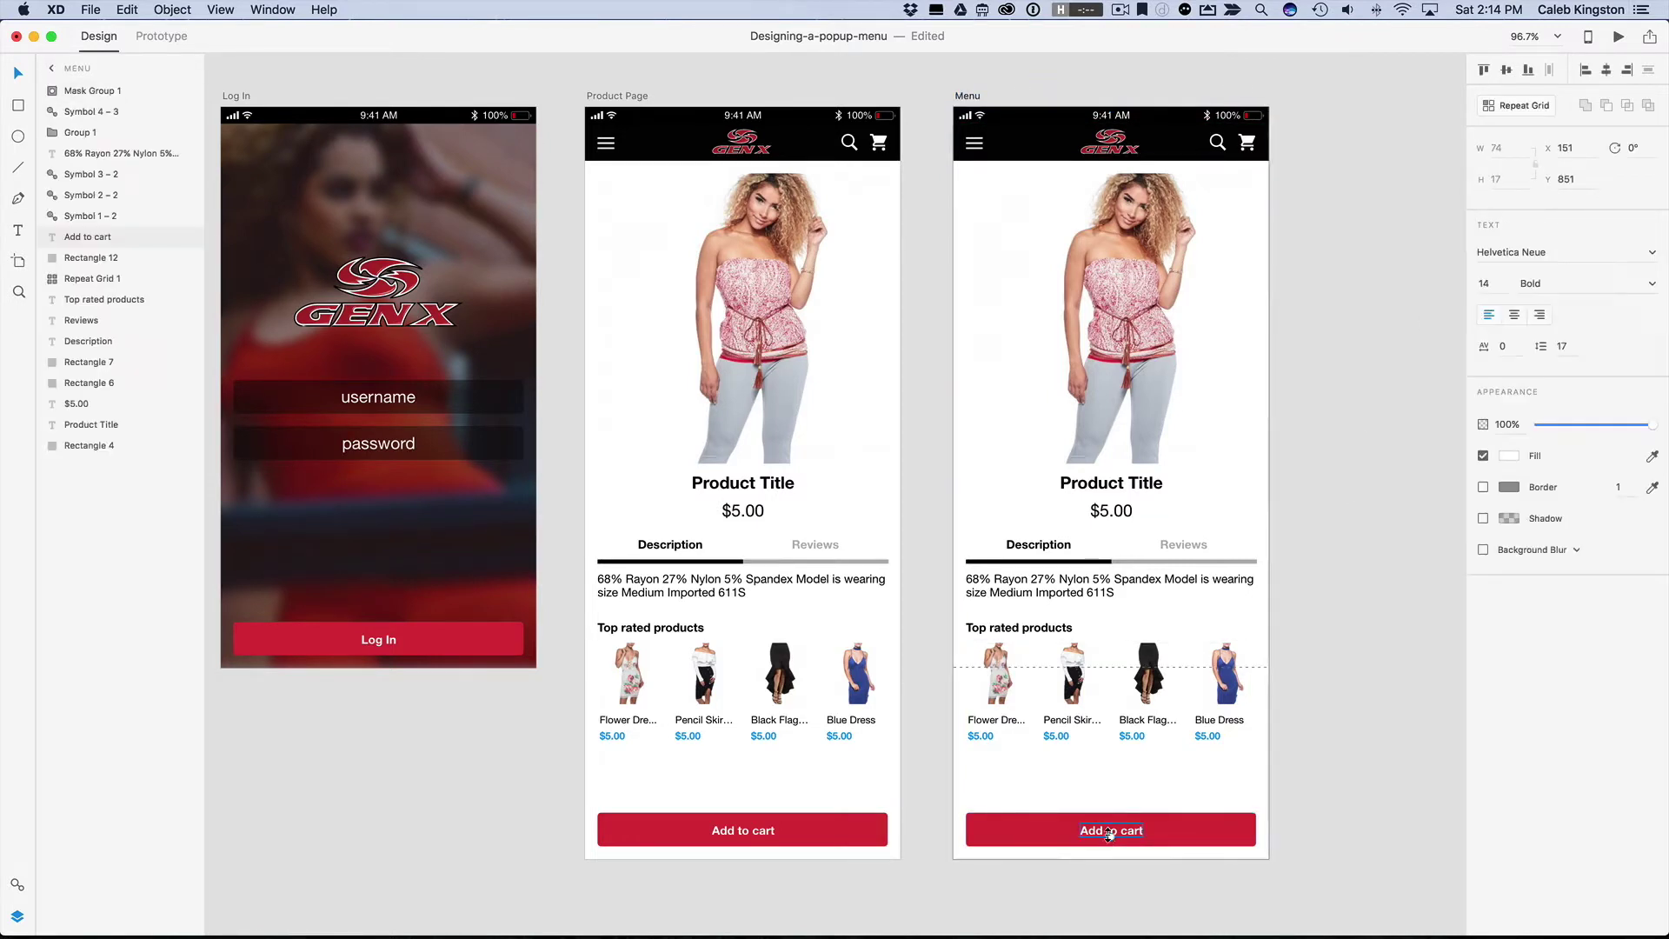
pyautogui.keyDown('shift'); pyautogui.click(1175, 838); pyautogui.keyUp('shift')
pyautogui.press('Delete')
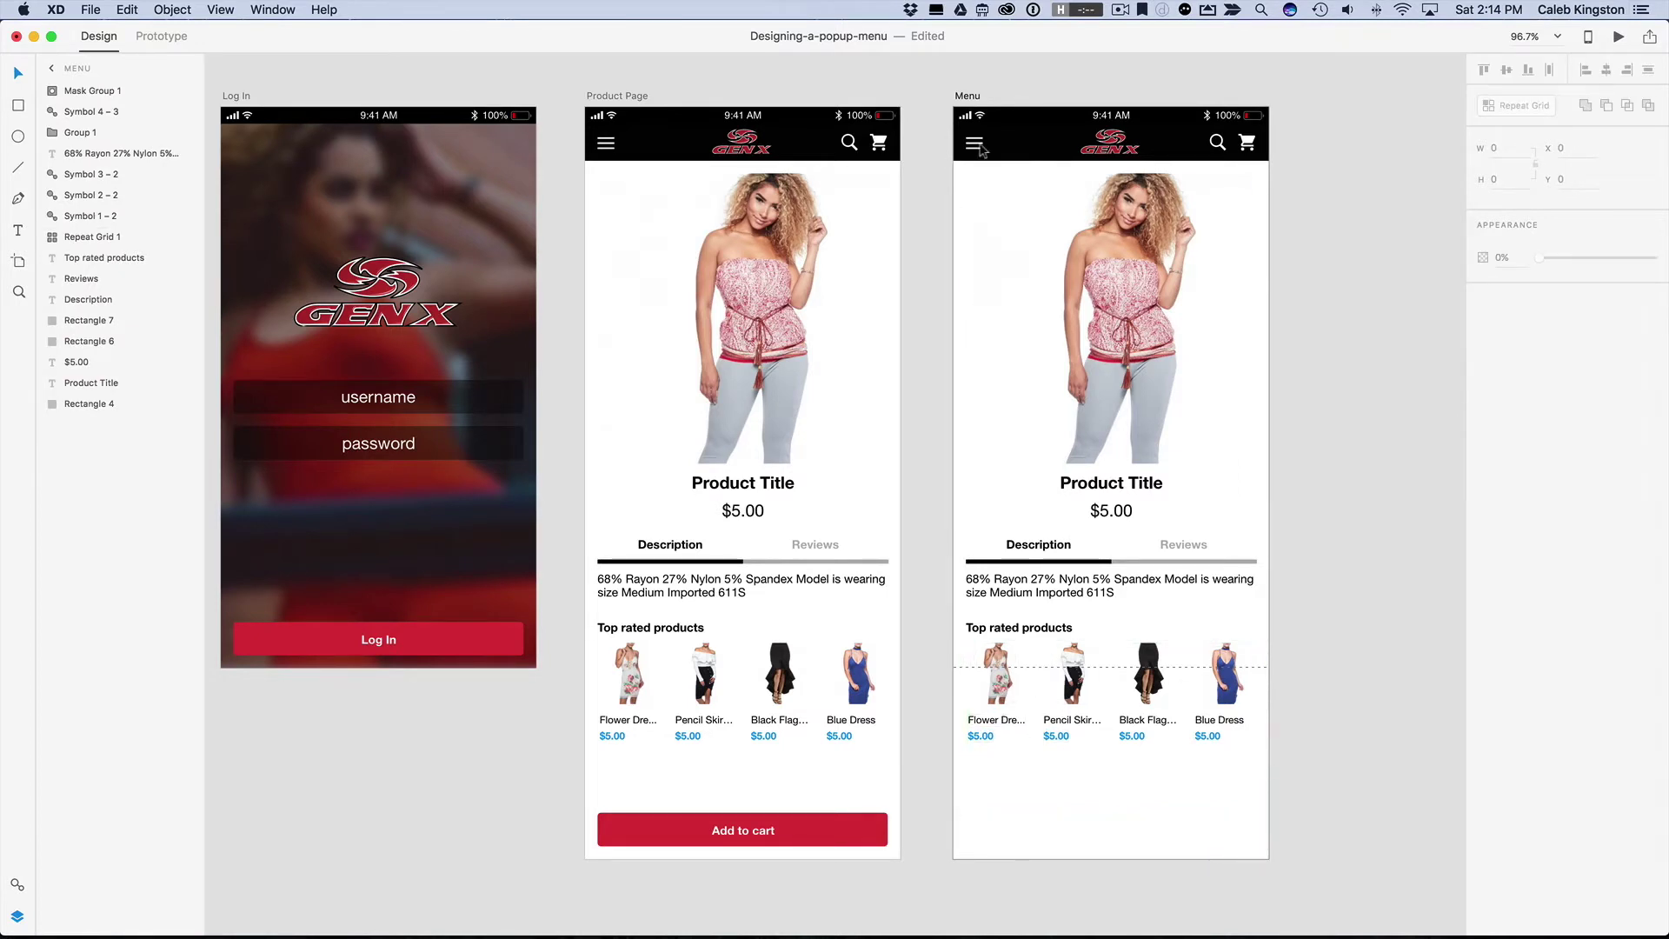
# Step: Set the Menu artboard's height to 667 px
pyautogui.click(970, 96)
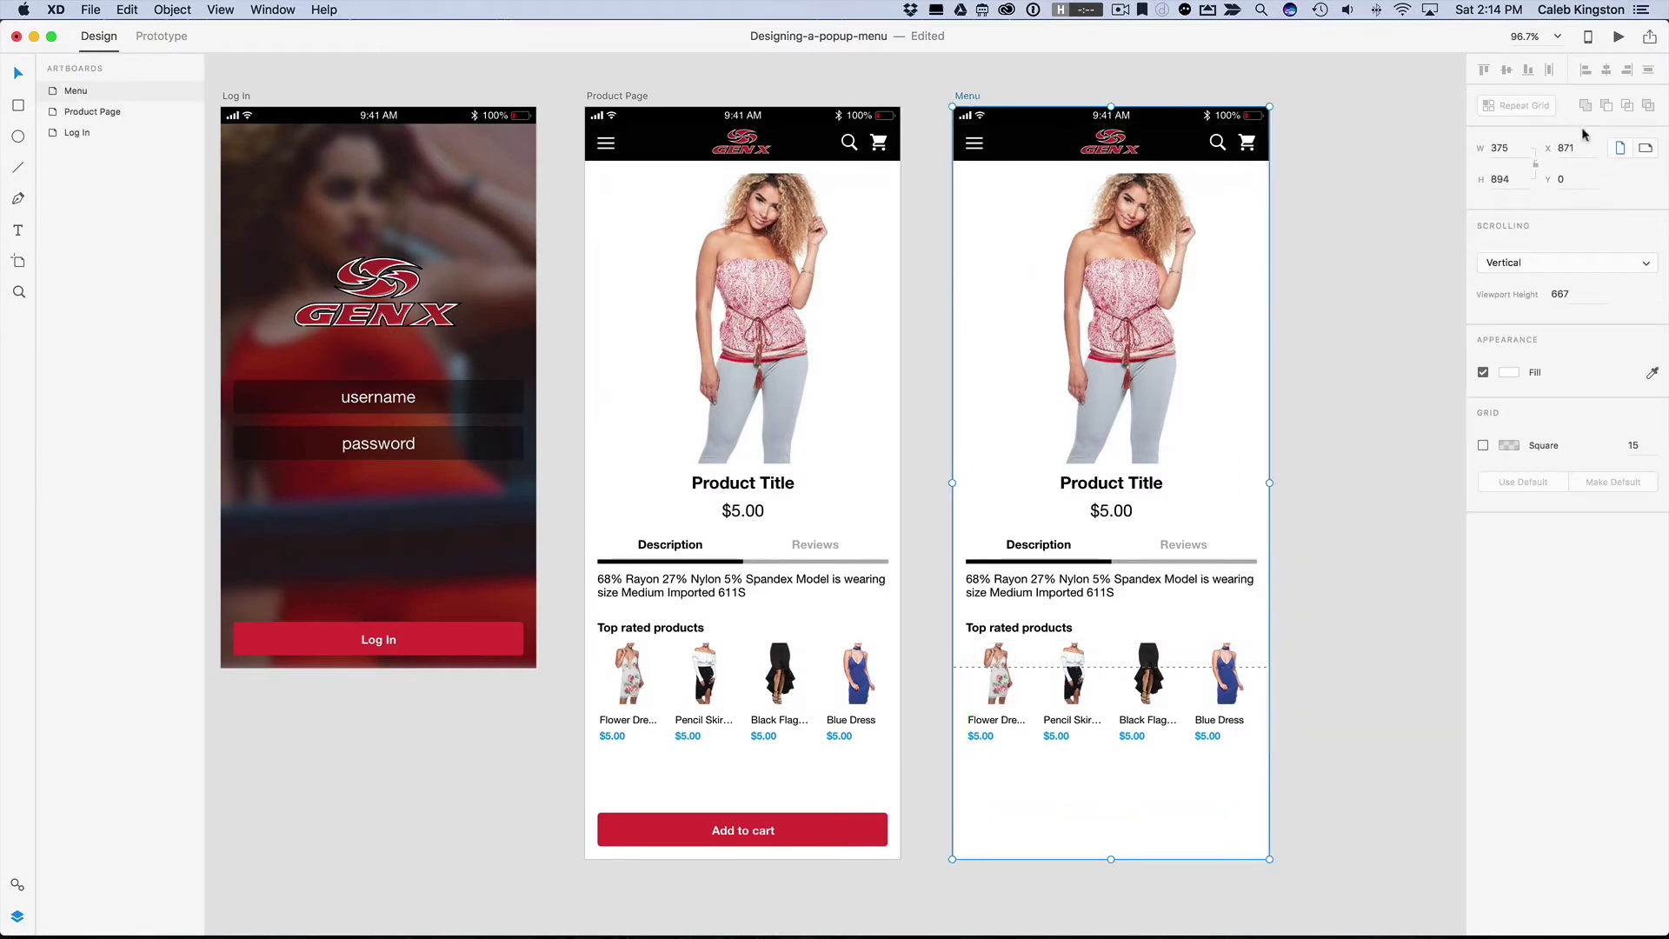
pyautogui.click(1505, 180)
pyautogui.write('667')
pyautogui.press('Return')
pyautogui.click(1328, 342)
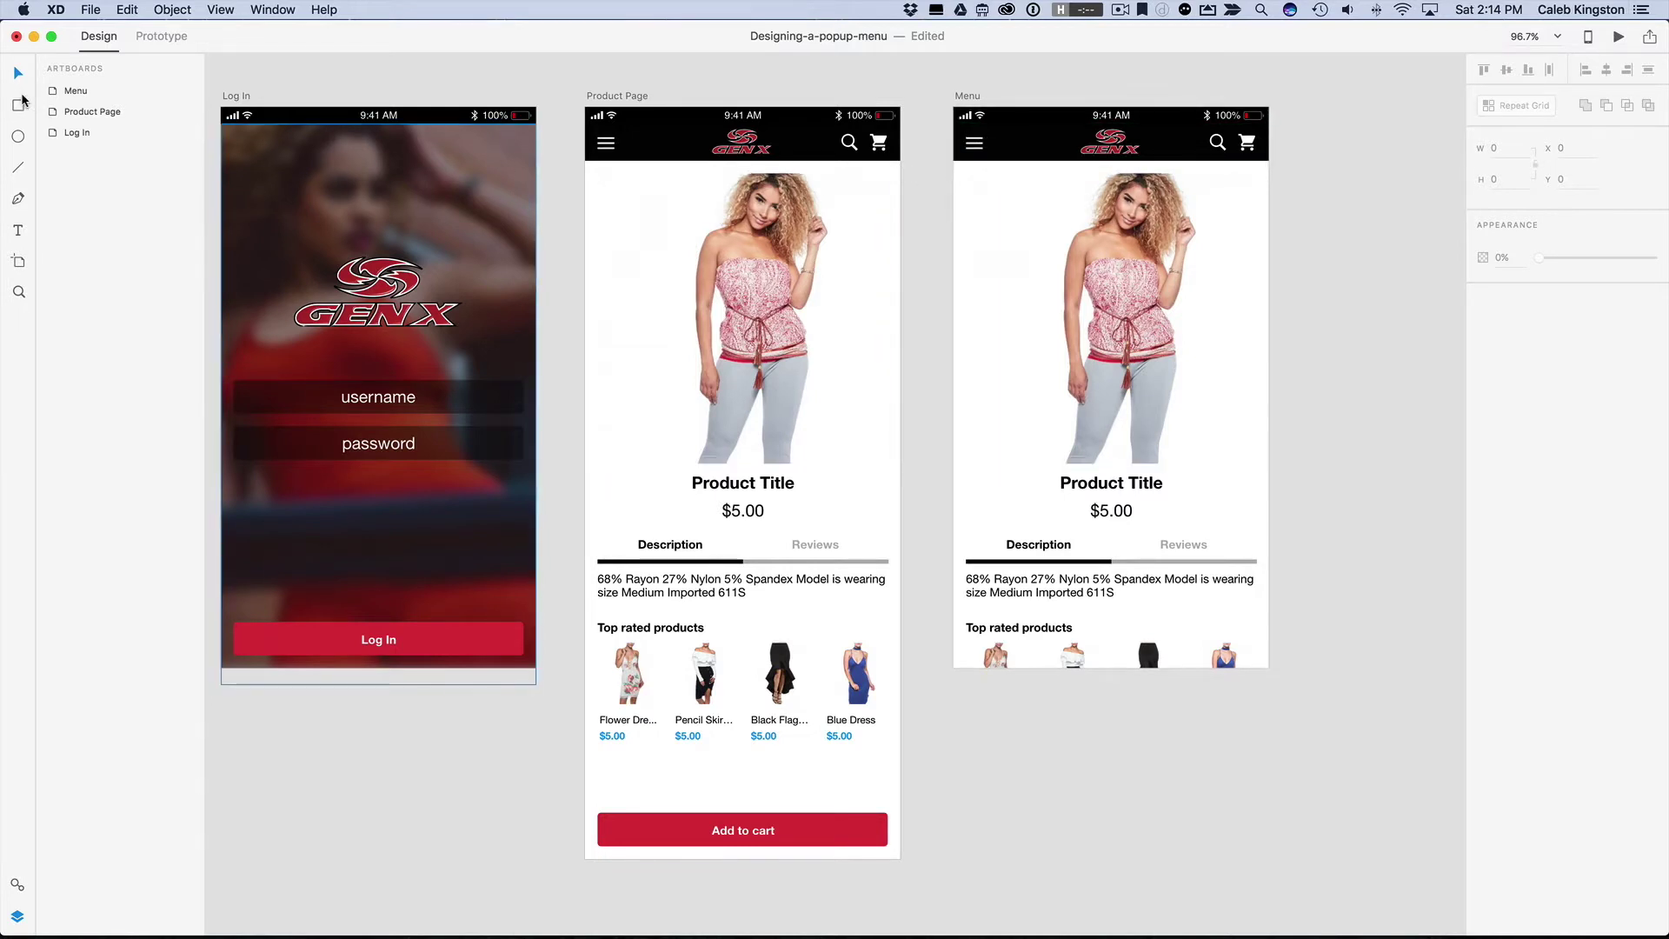
# Step: Draw a rectangle covering the full Menu artboard, stretched to its right edge
pyautogui.press('r')
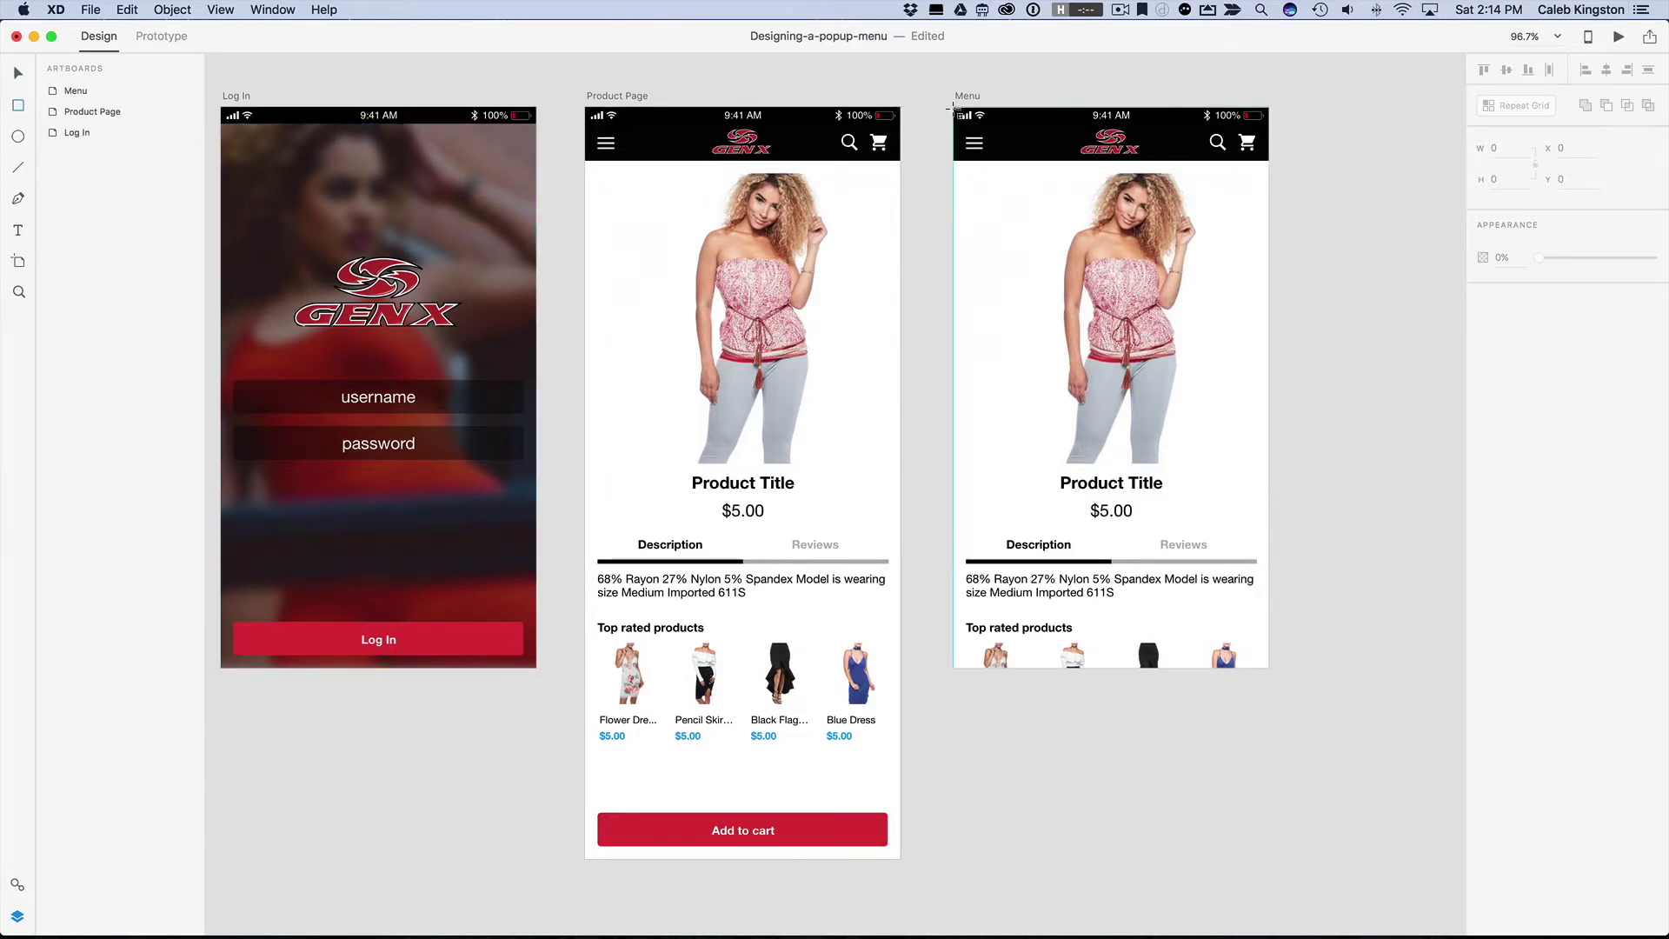
pyautogui.moveTo(954, 108); pyautogui.dragTo(1164, 669)
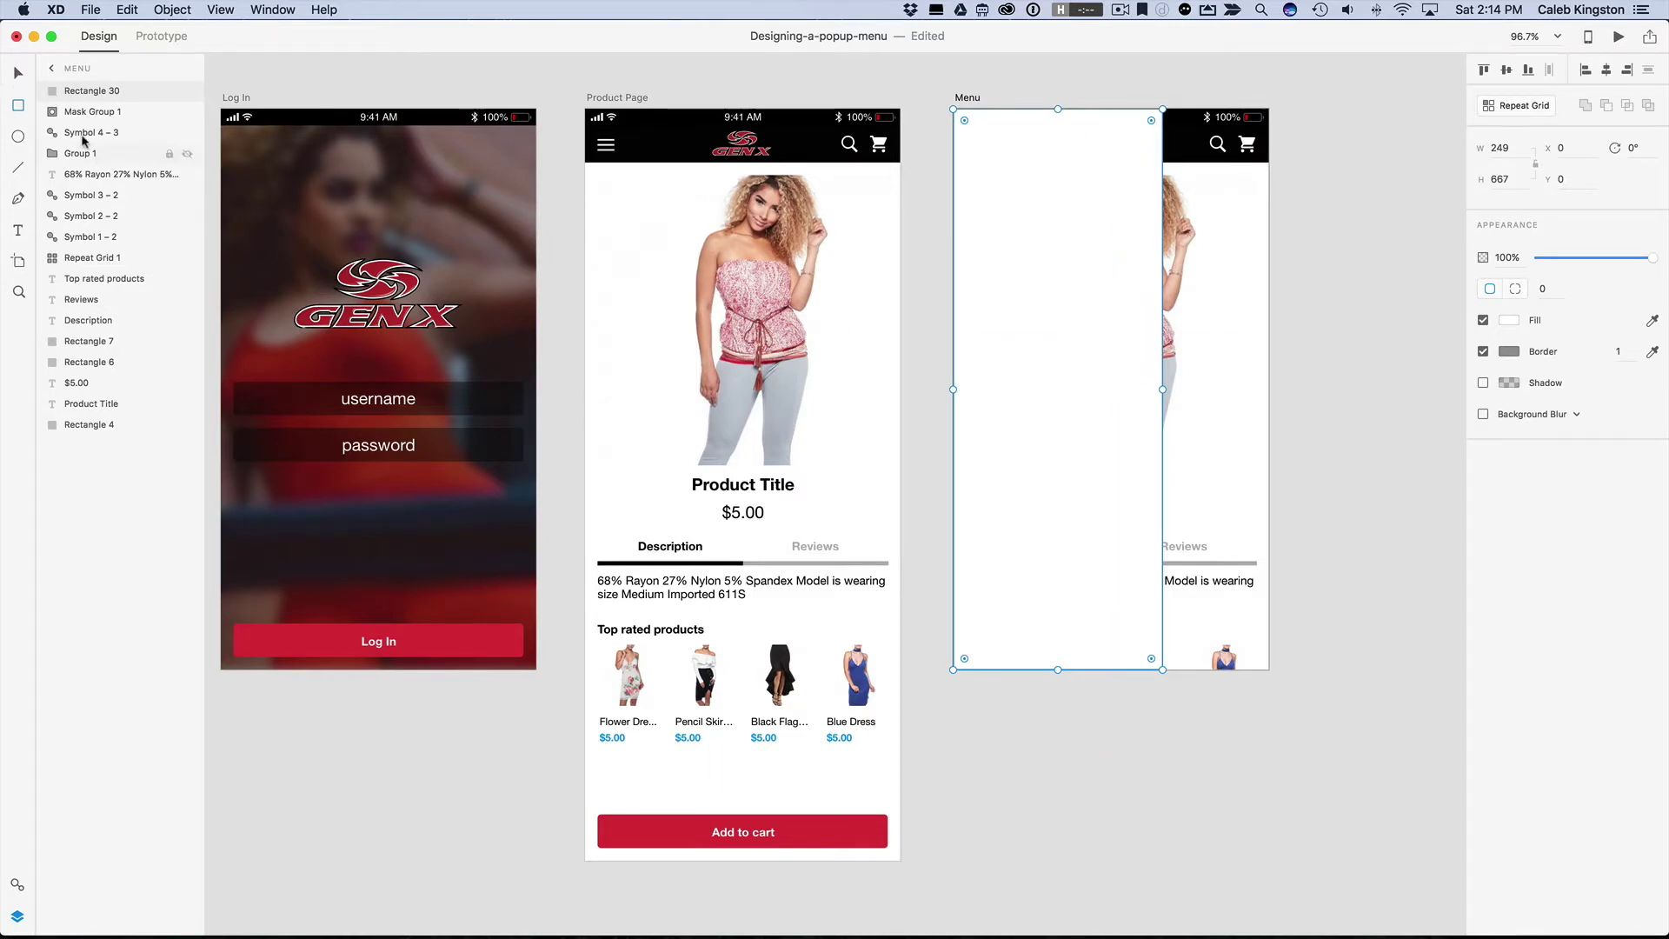
pyautogui.click(18, 74)
pyautogui.moveTo(1162, 390); pyautogui.dragTo(1267, 392)
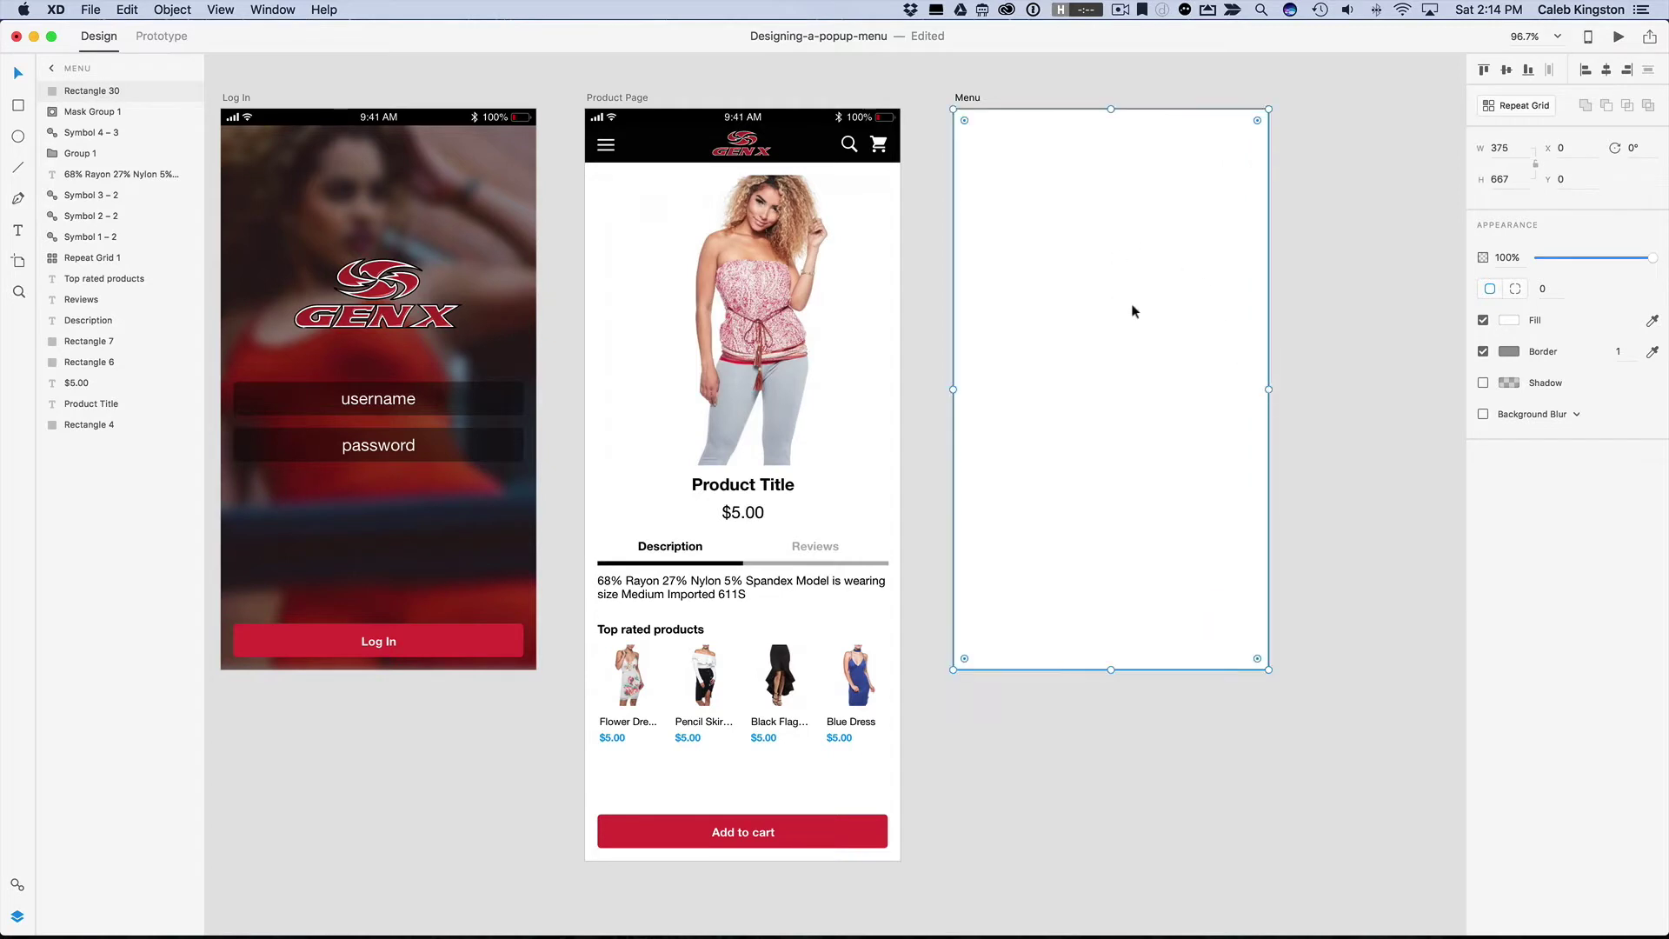
# Step: Fill the overlay rectangle pure black and lower its opacity to 40%
pyautogui.click(1510, 319)
pyautogui.click(1333, 318)
pyautogui.moveTo(1334, 323); pyautogui.dragTo(1432, 362)
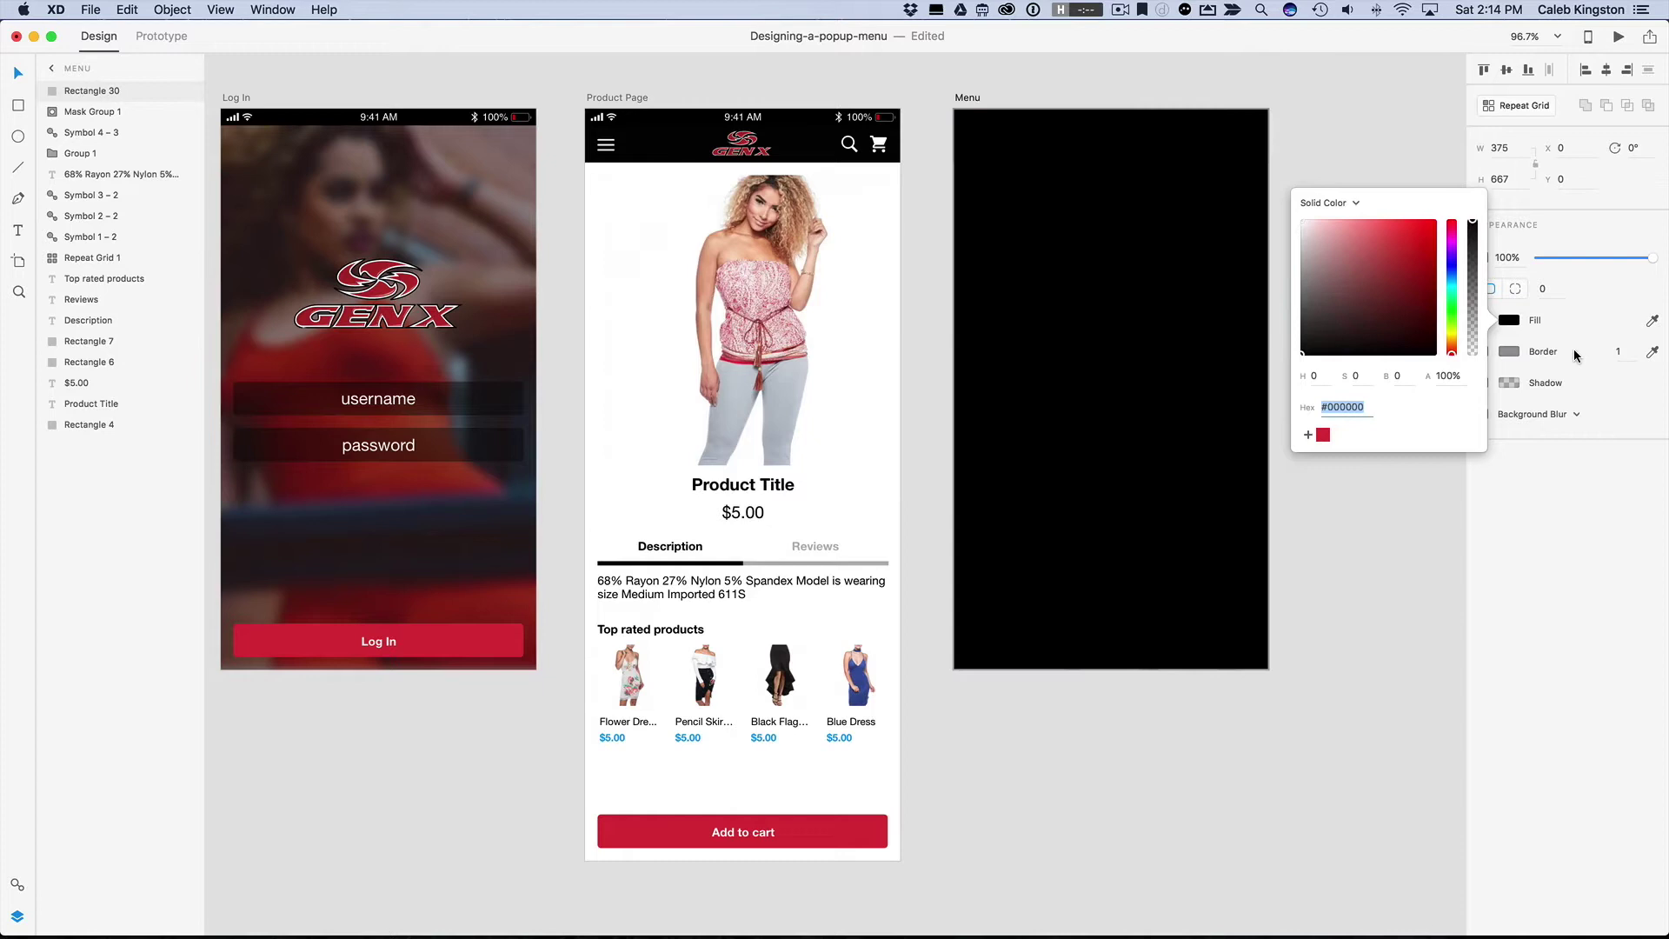
pyautogui.press('Escape')
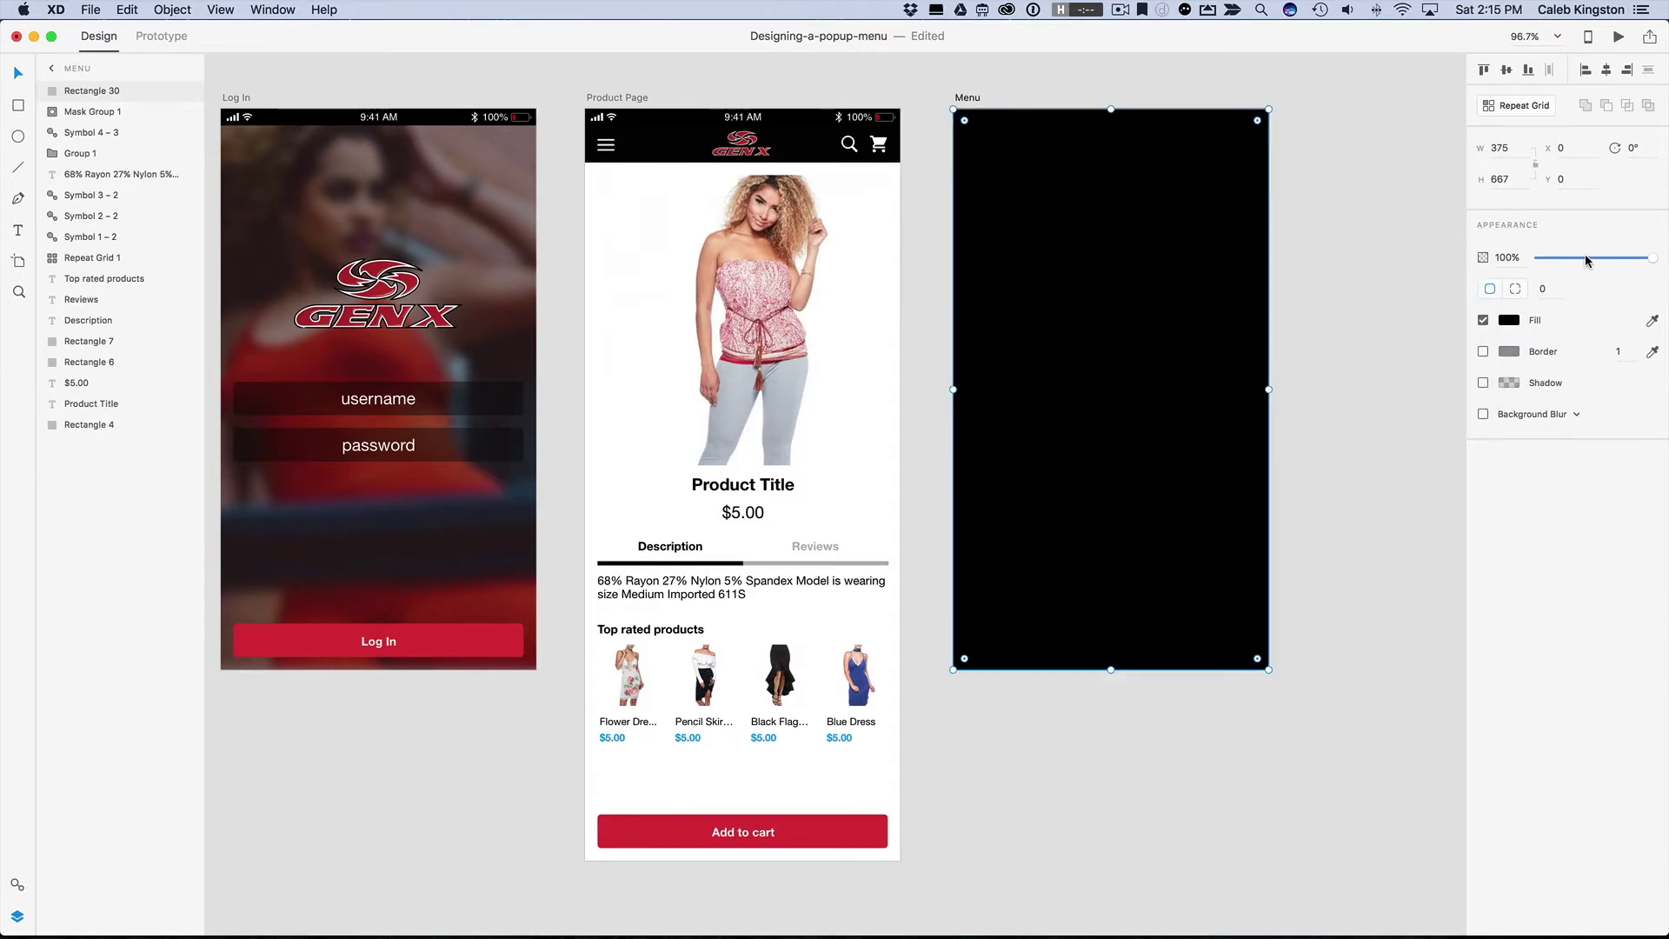
pyautogui.moveTo(1652, 258); pyautogui.dragTo(1587, 259)
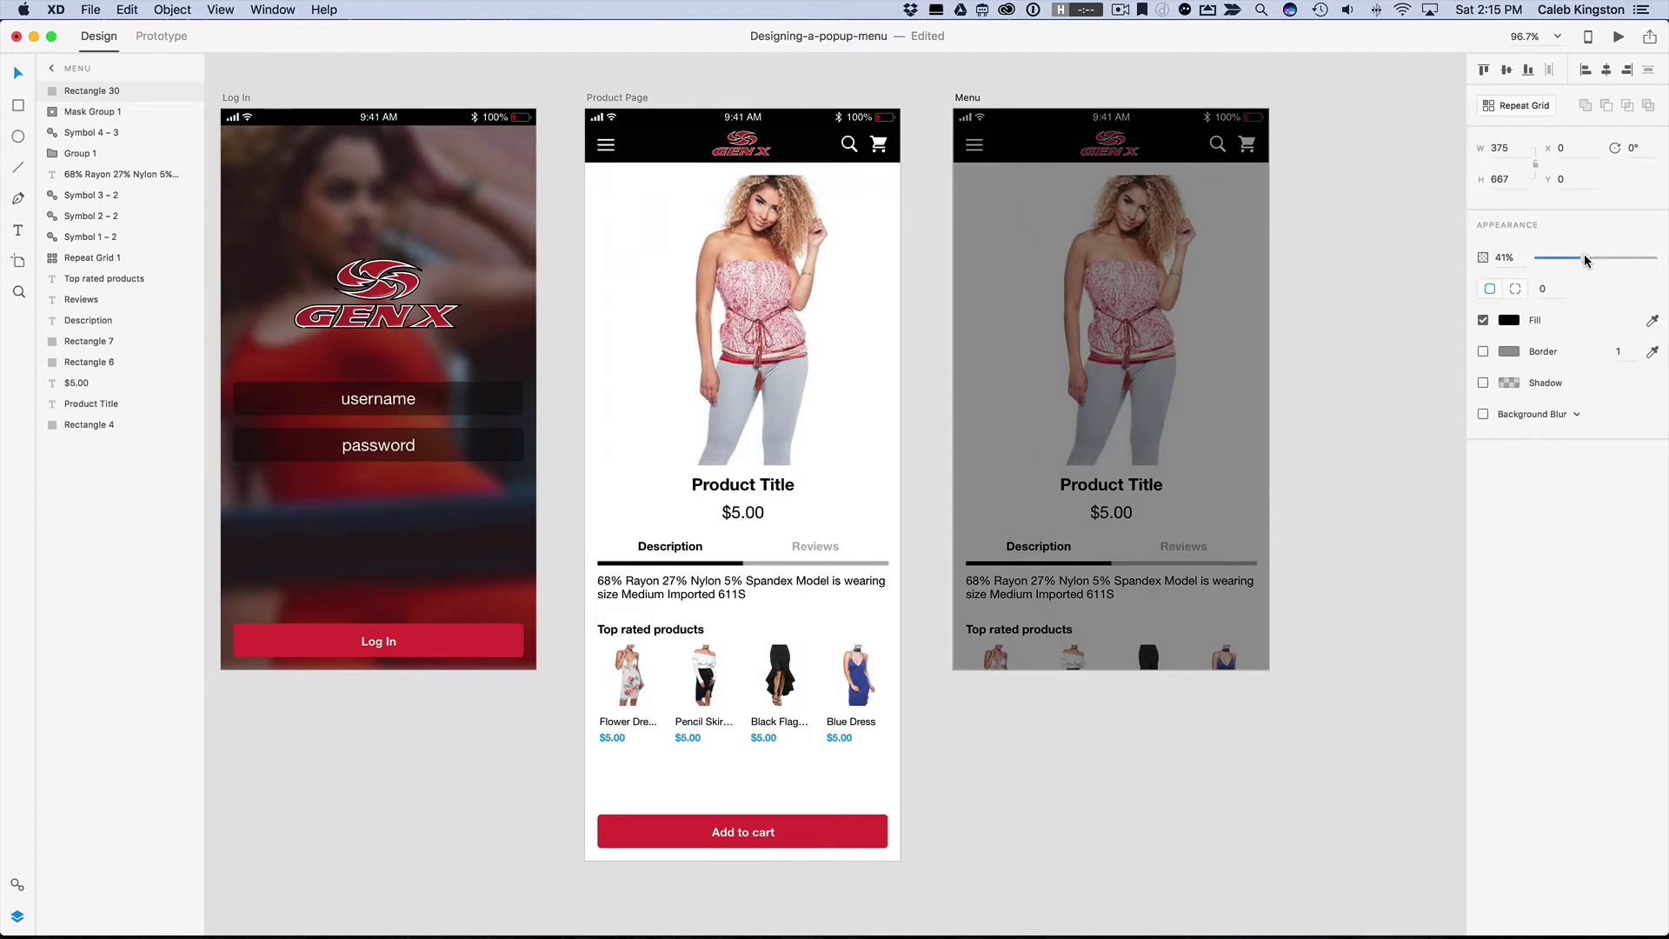
pyautogui.click(1286, 301)
pyautogui.click(1182, 302)
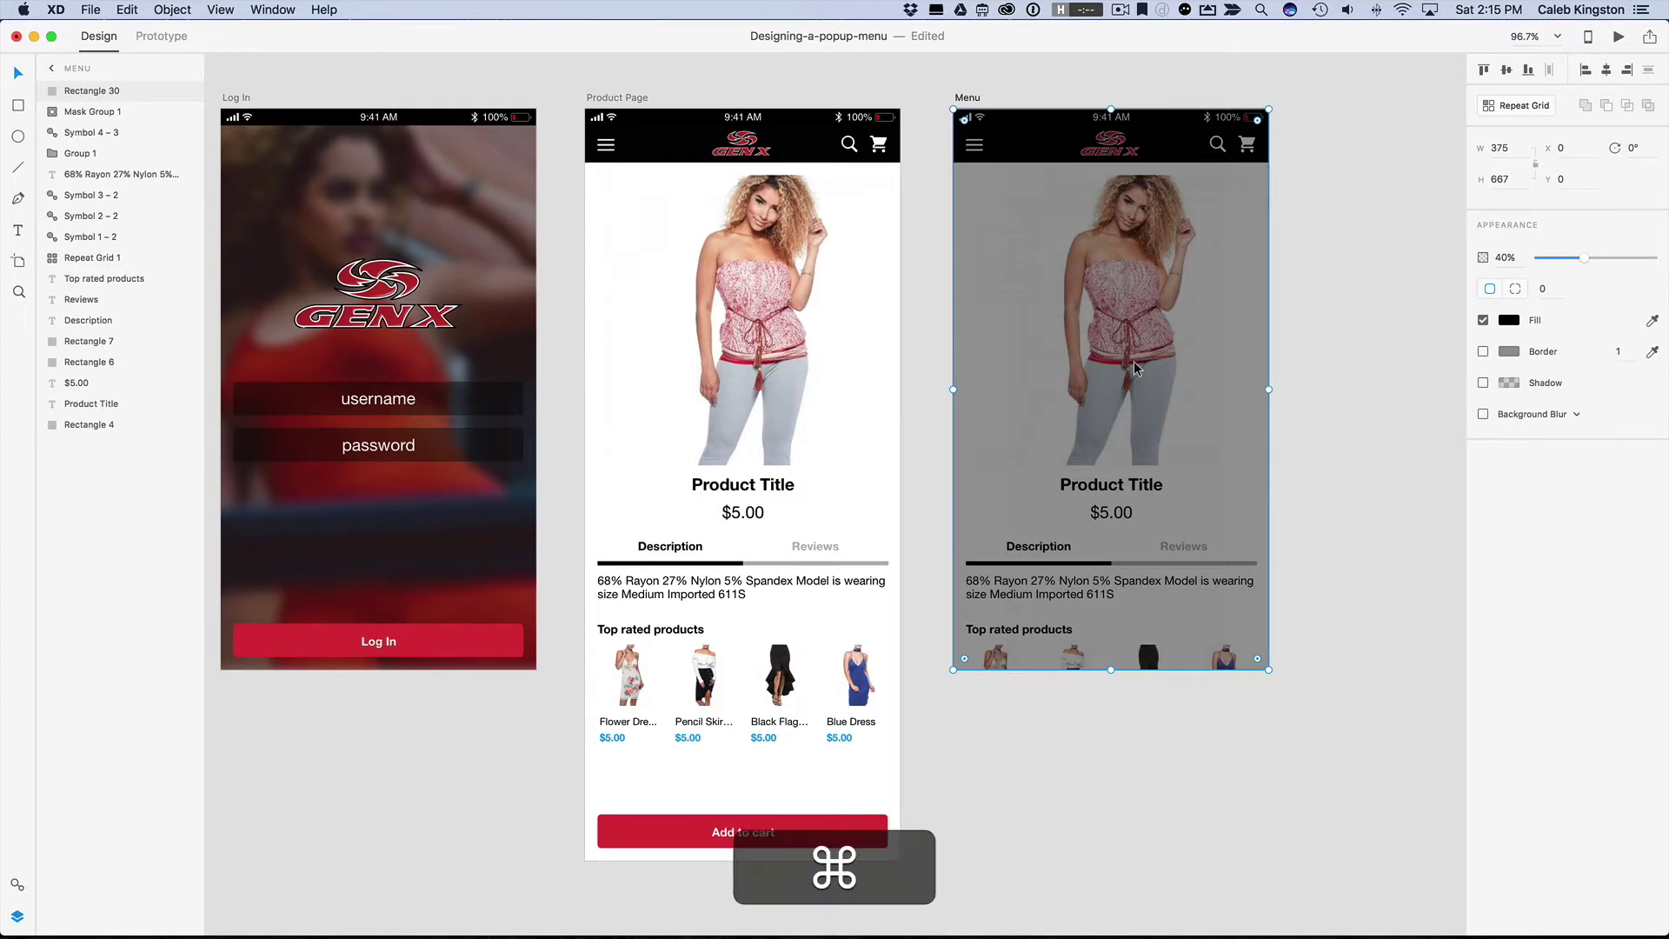
# Step: Paste a copy of the overlay, set its width to 250 and make it fully opaque
pyautogui.press('super+c')
pyautogui.press('super+v')
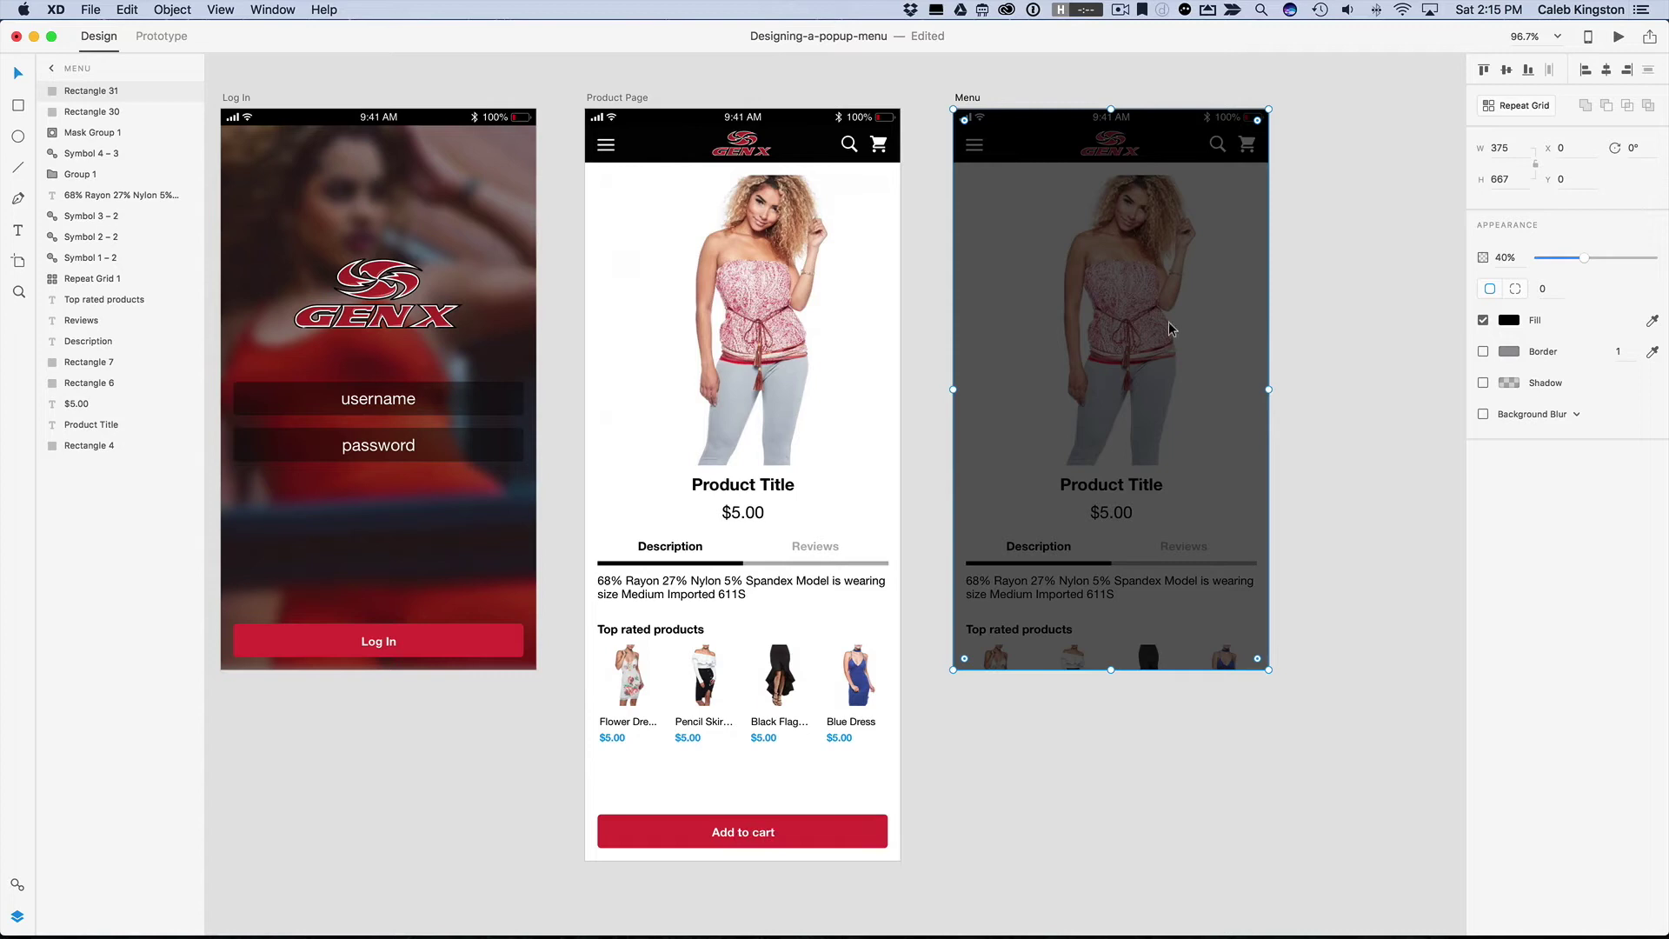
pyautogui.moveTo(1269, 389); pyautogui.dragTo(1151, 394)
pyautogui.scroll(1, 1150, 394)
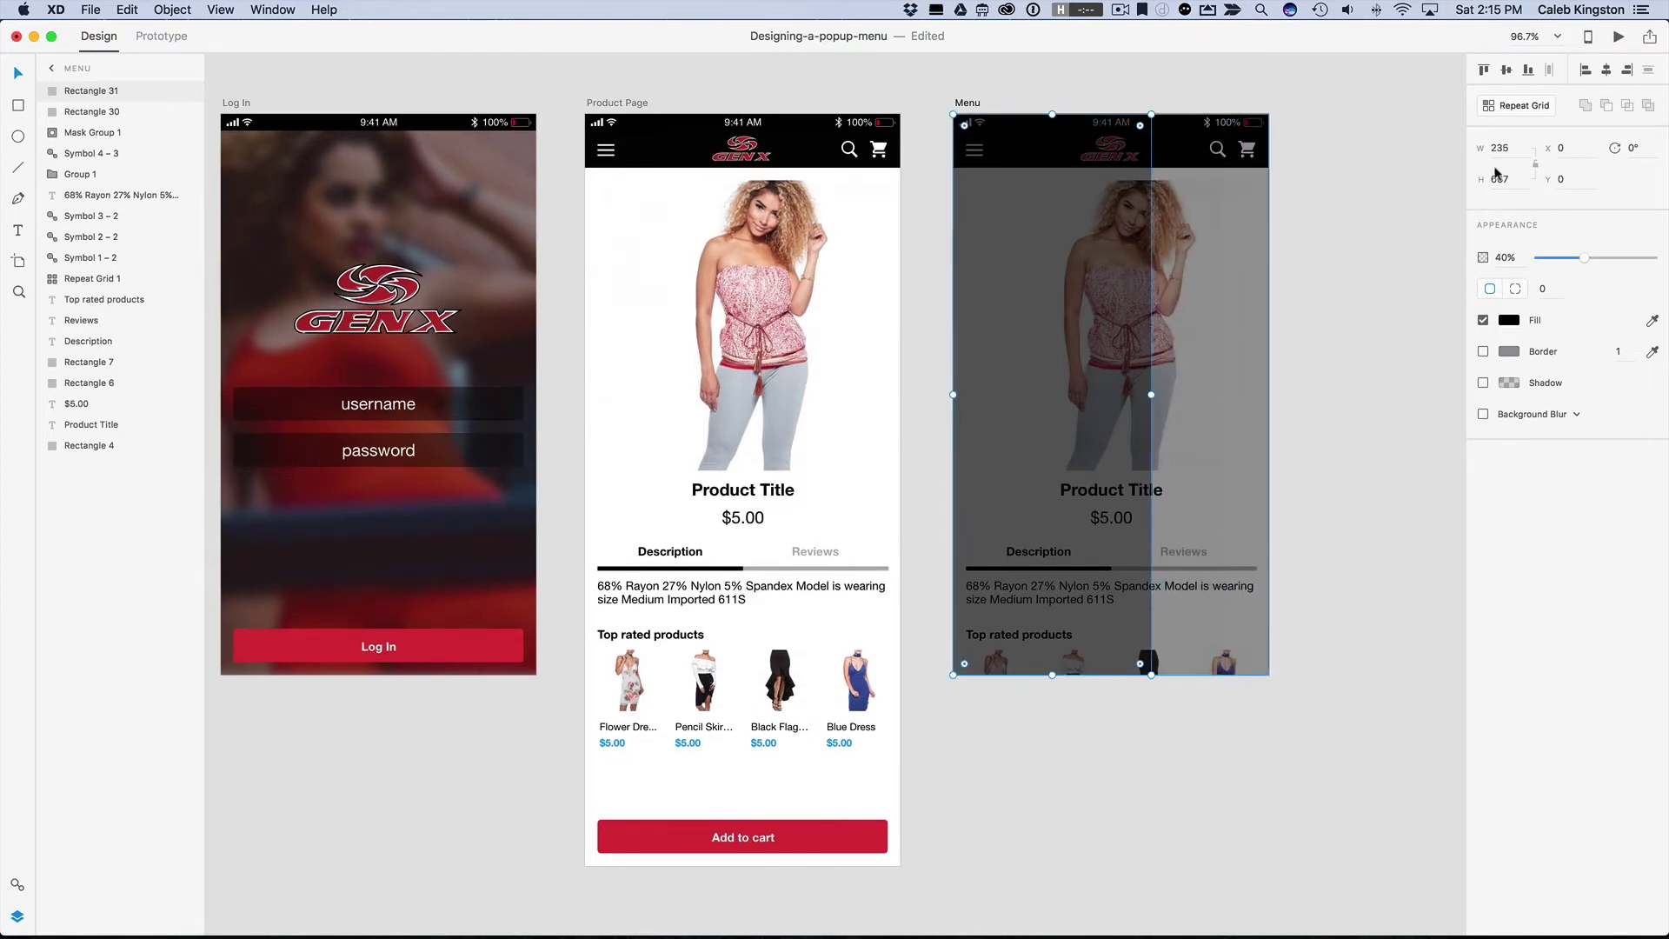
pyautogui.click(1509, 149)
pyautogui.write('2')
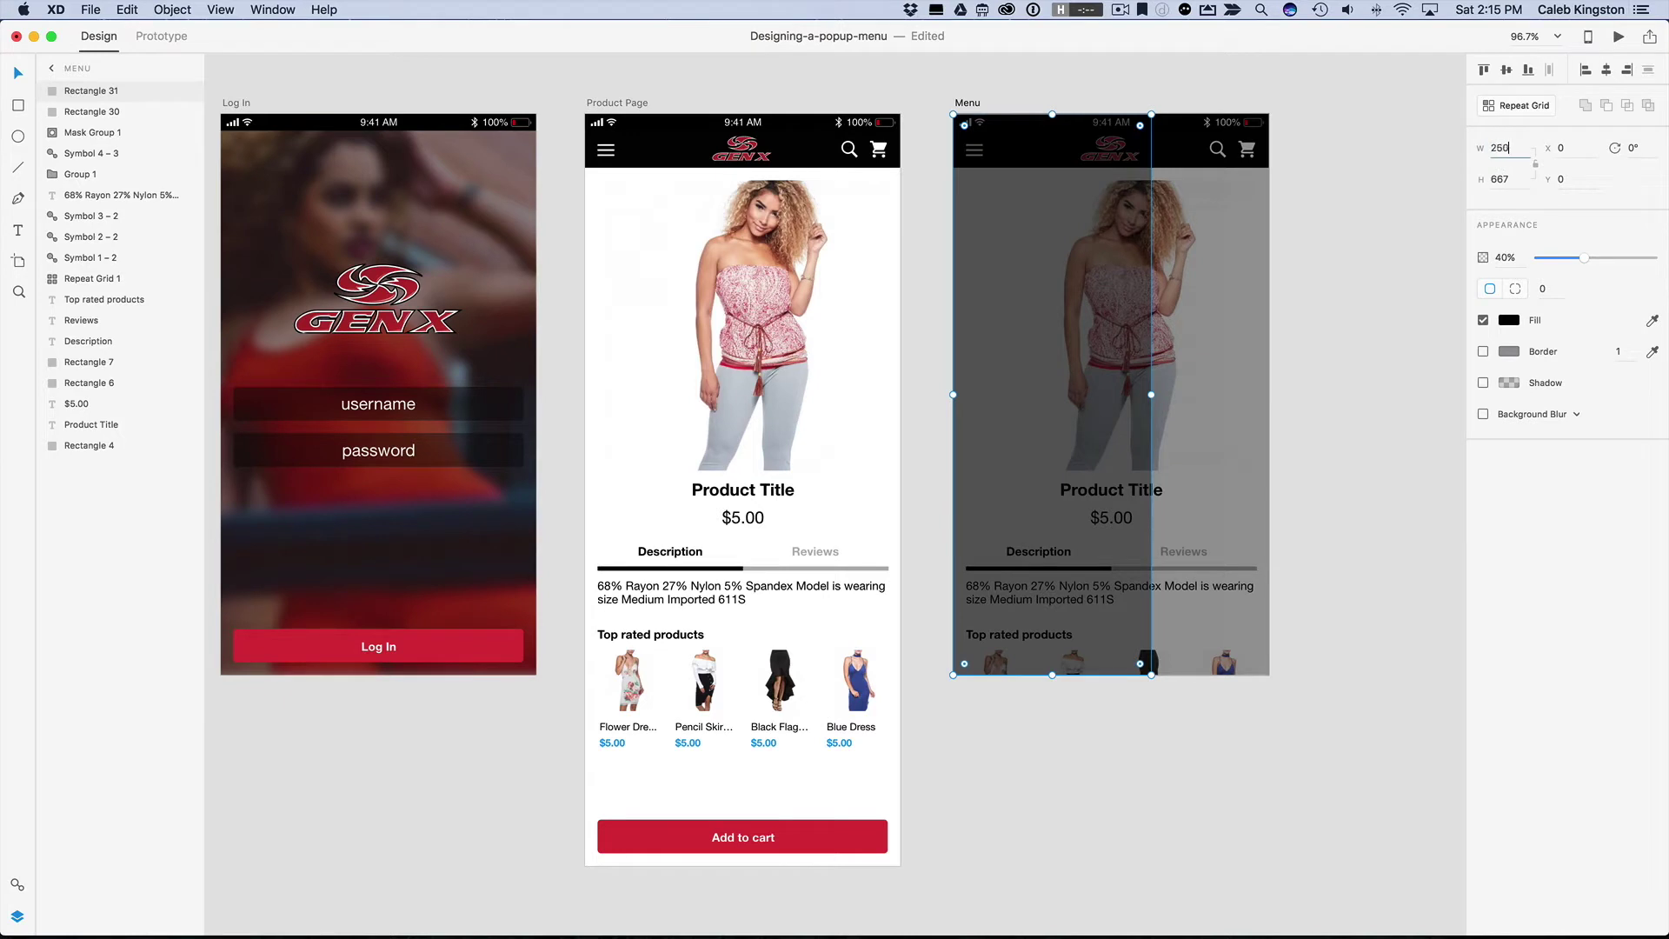
pyautogui.write('50')
pyautogui.press('Return')
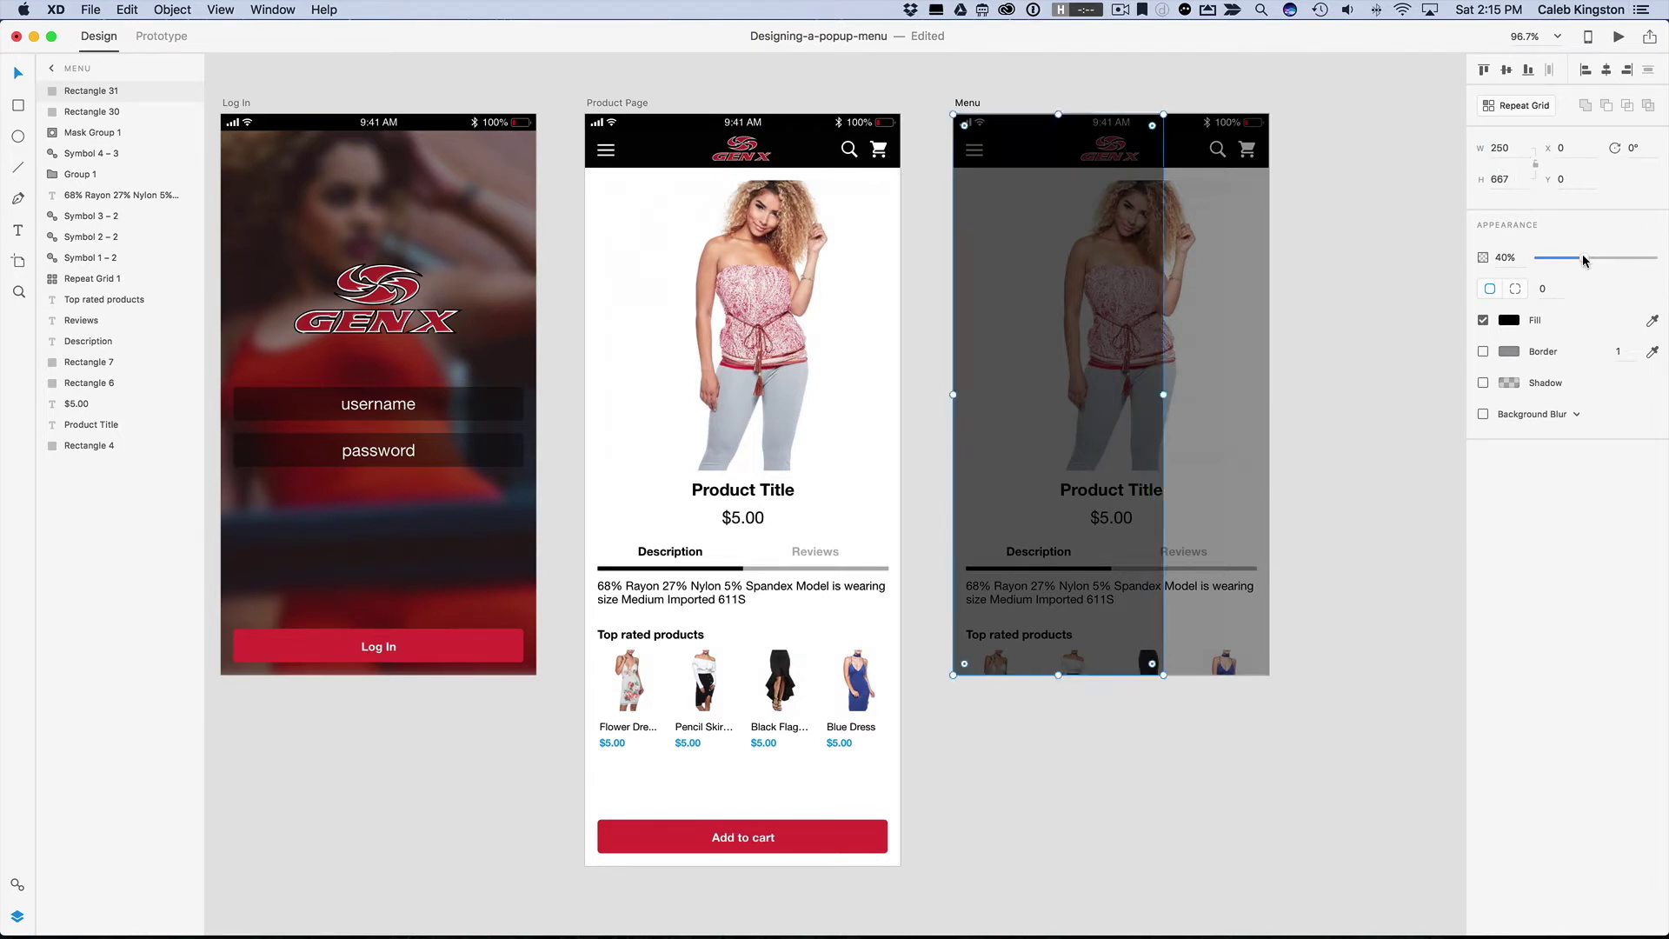
pyautogui.moveTo(1584, 259); pyautogui.dragTo(1666, 261)
# Step: Give the 250-wide panel a pale fill and Background Blur with raised brightness
pyautogui.click(1509, 320)
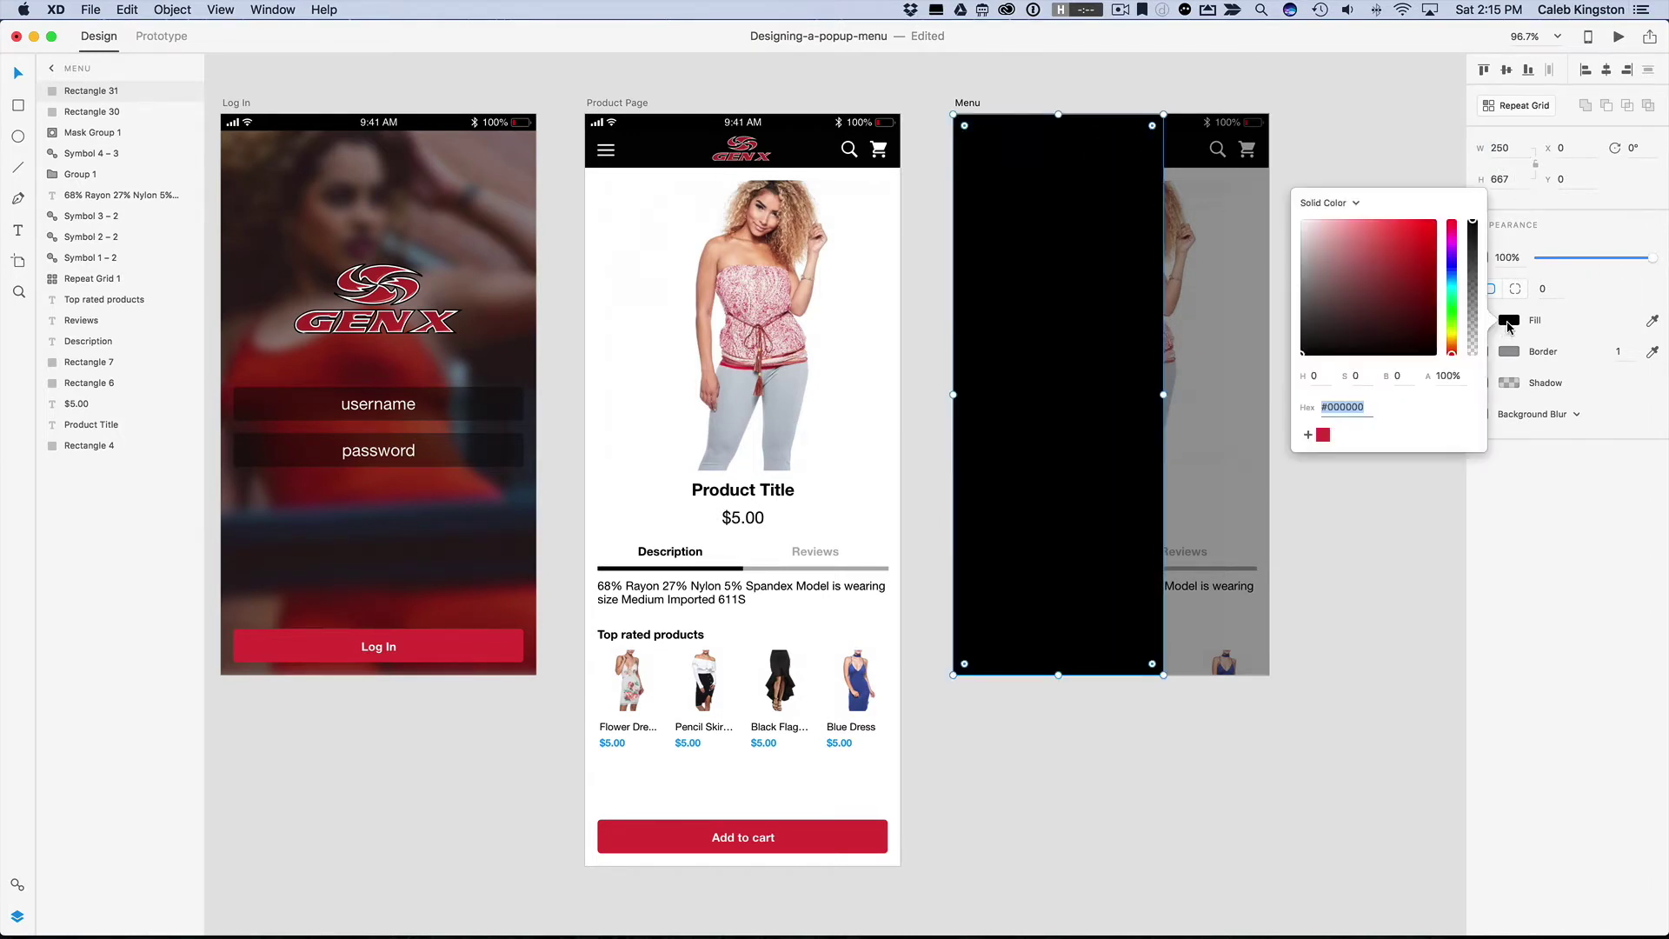
pyautogui.moveTo(1379, 280); pyautogui.dragTo(1294, 220)
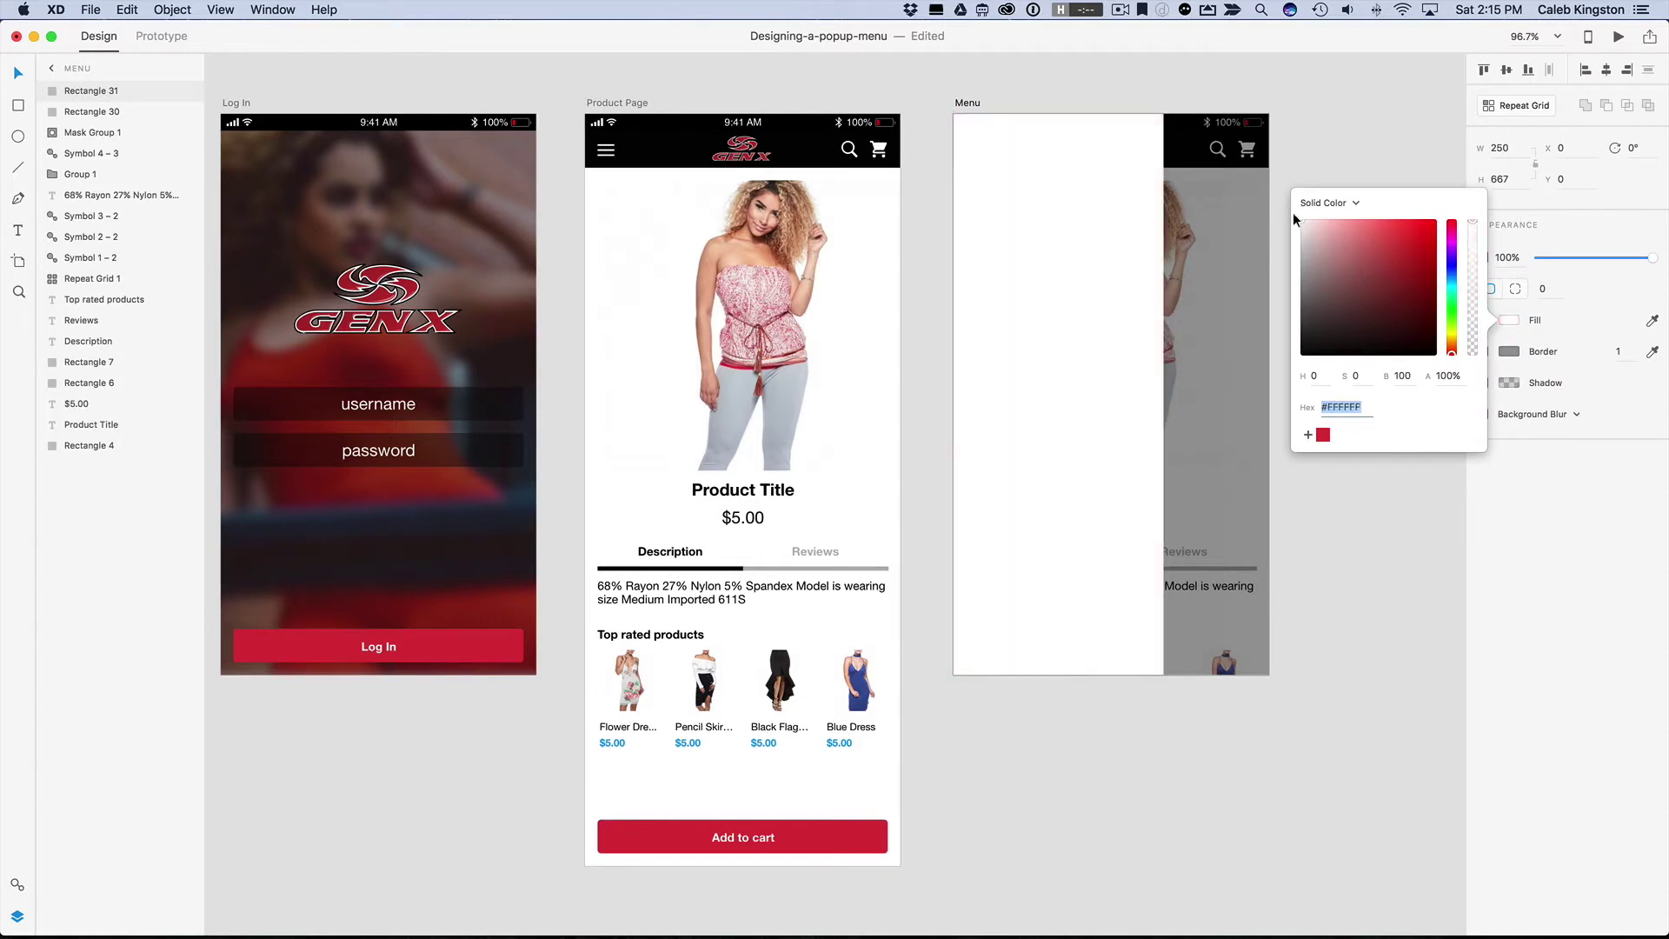
pyautogui.click(1583, 512)
pyautogui.click(1484, 414)
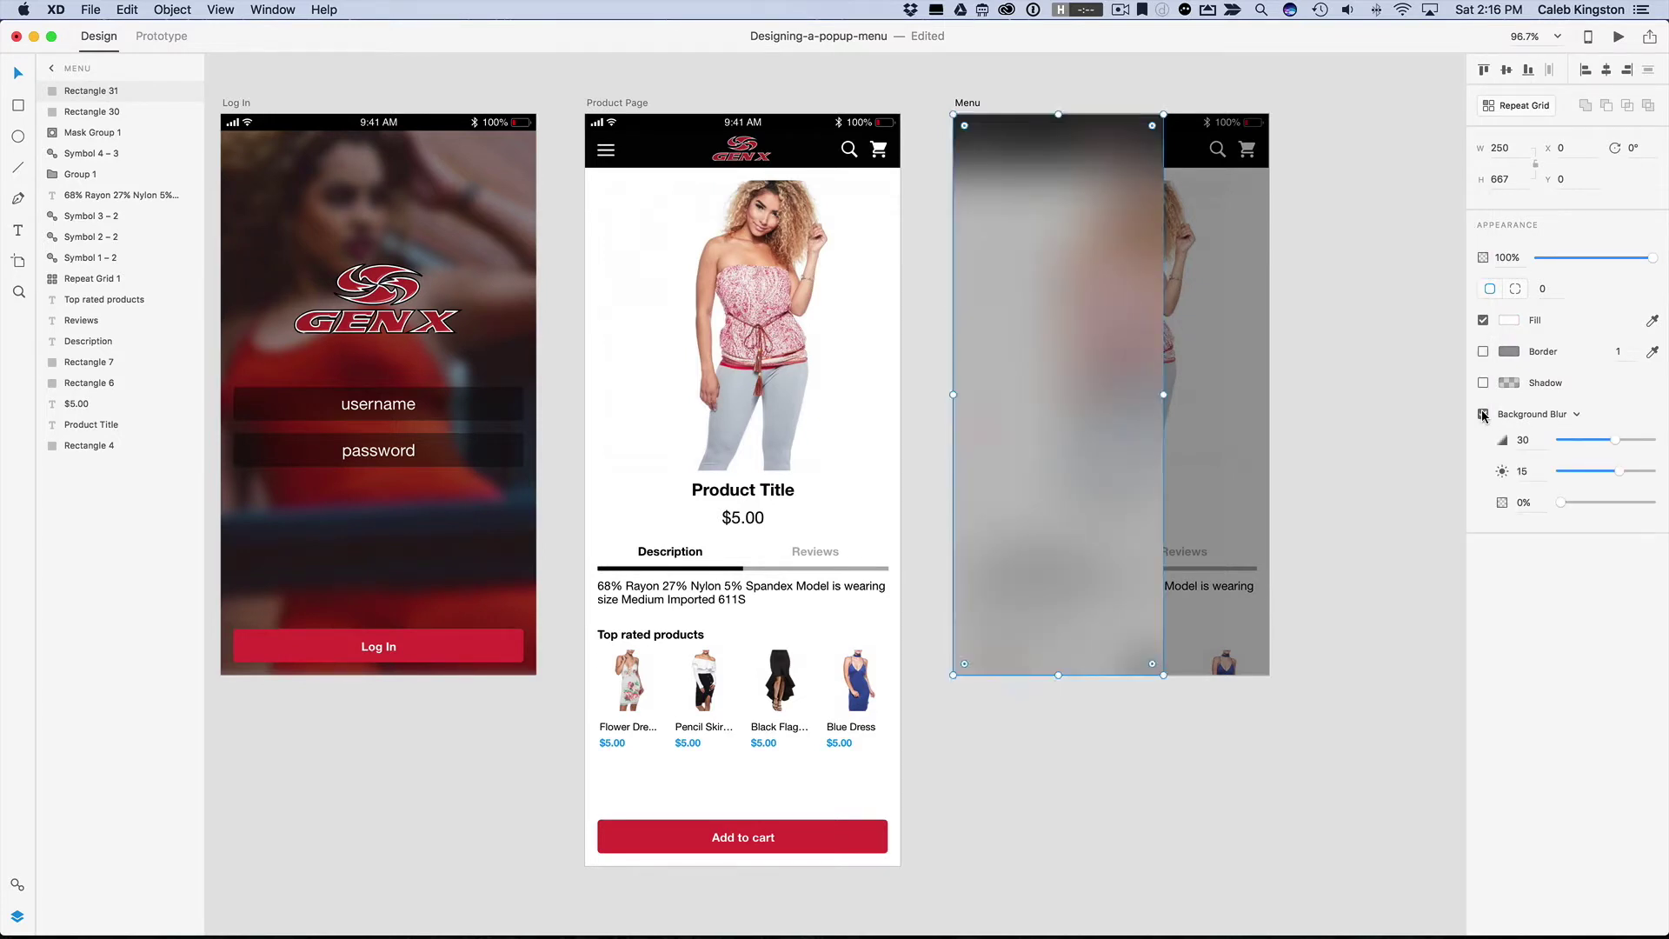
pyautogui.moveTo(1624, 475); pyautogui.dragTo(1652, 475)
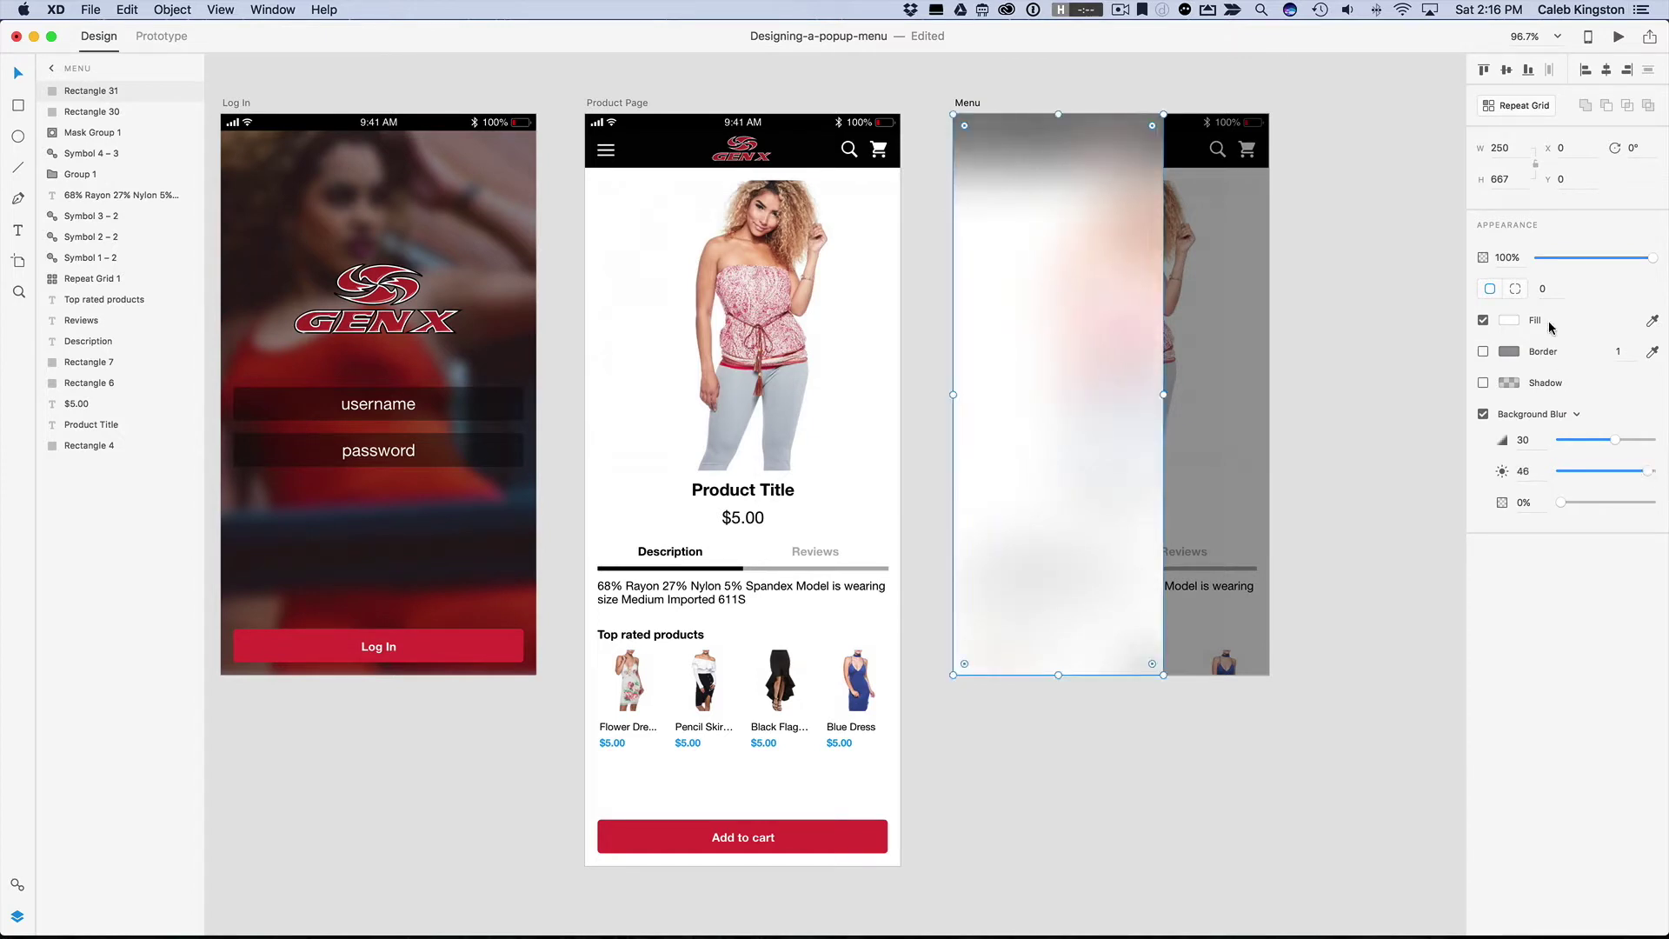
# Step: Add a 'NEW ARRIVALS' text label near the top of the menu panel
pyautogui.click(1325, 399)
pyautogui.hscroll(3, 1325, 398)
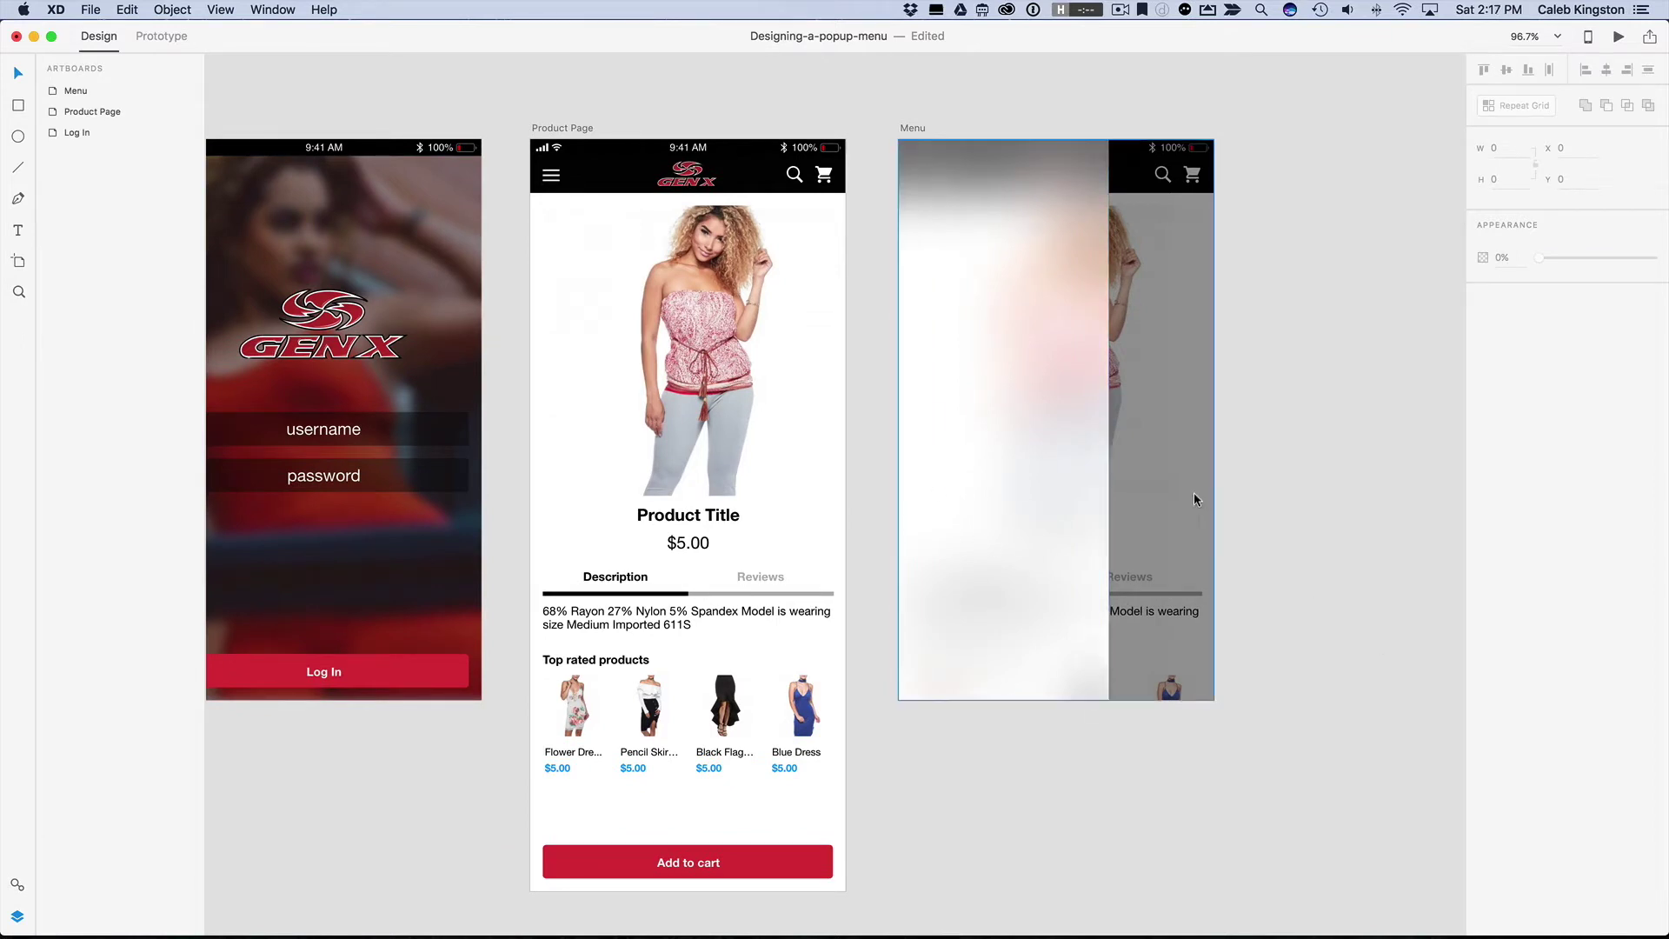
pyautogui.click(18, 229)
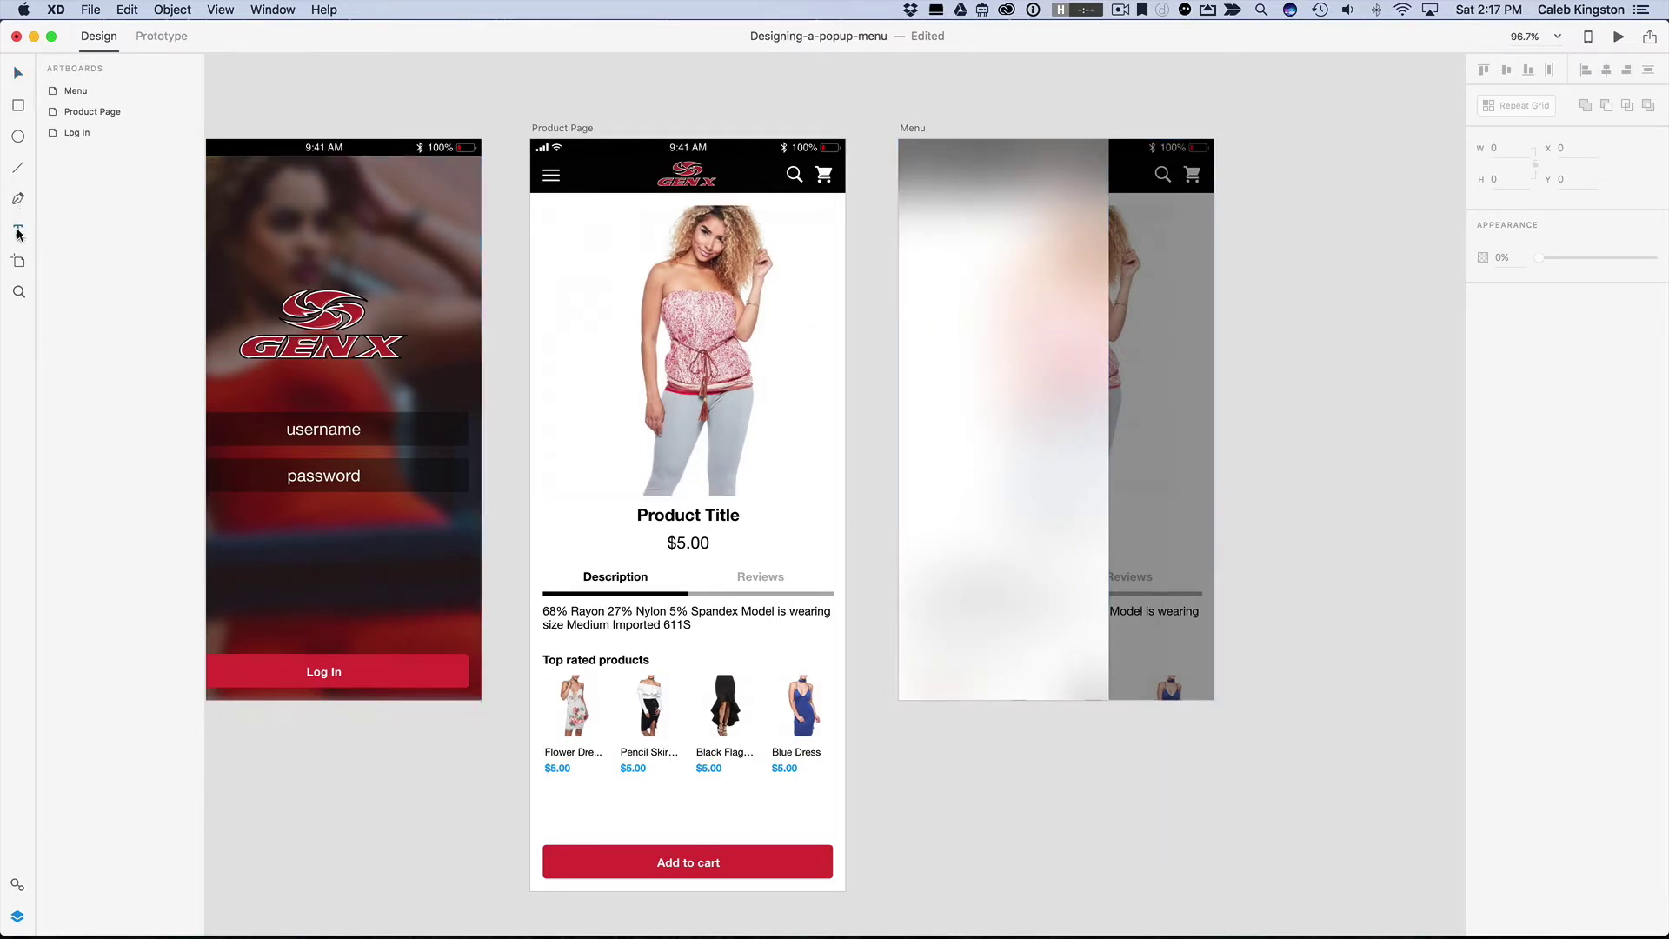
pyautogui.click(911, 207)
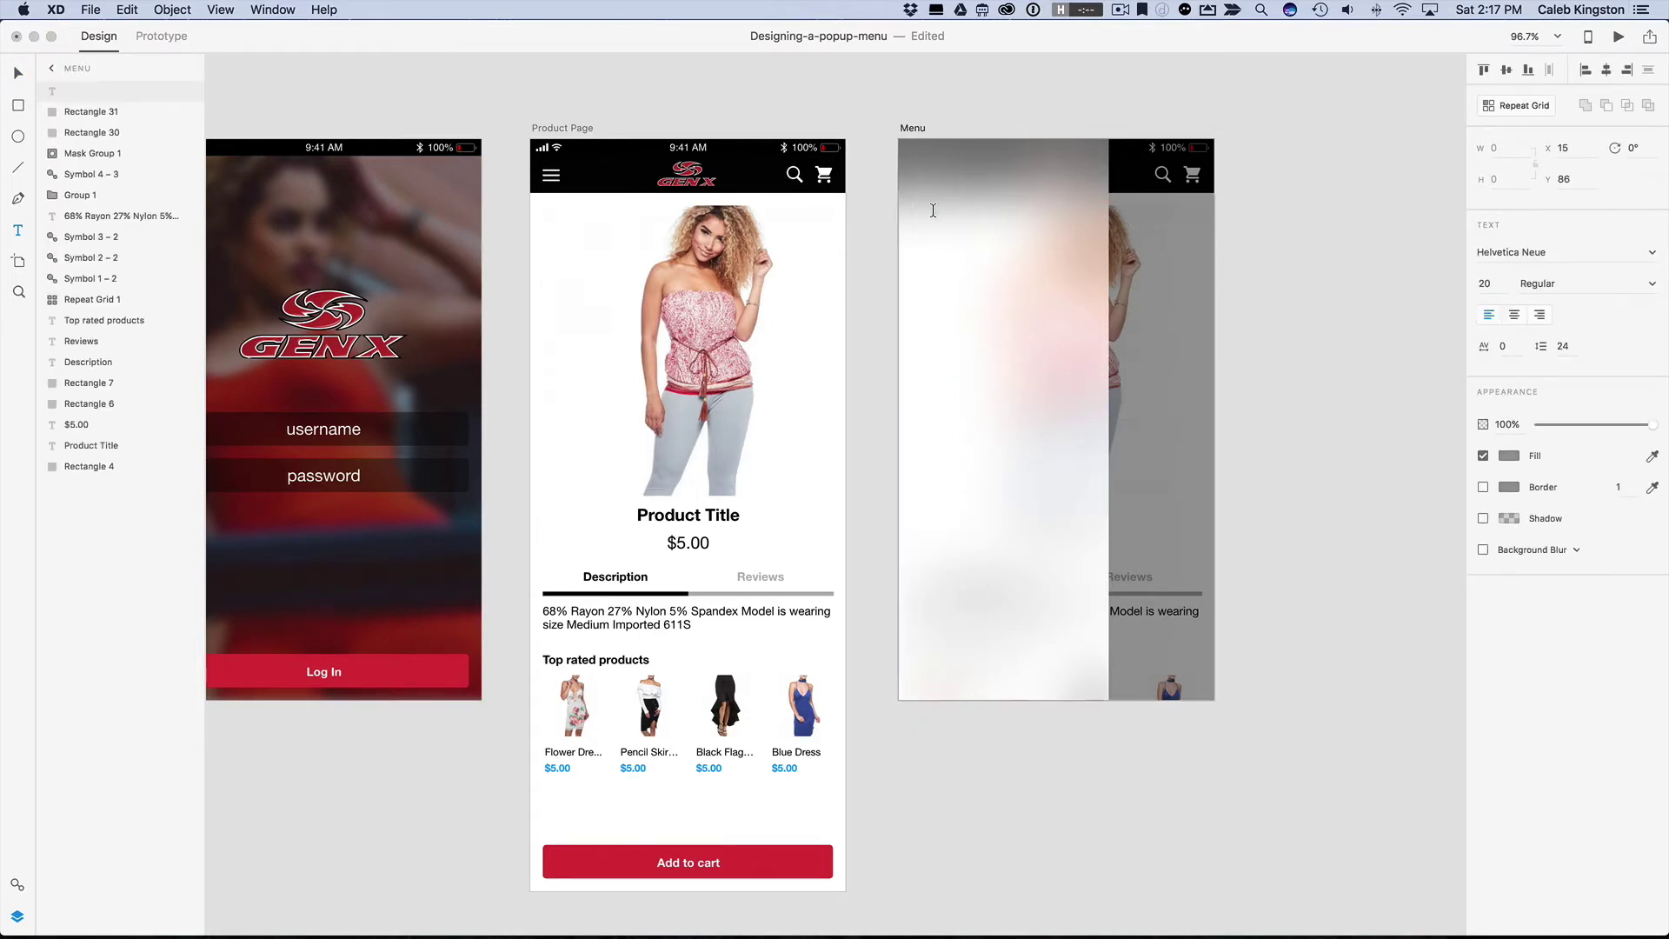
pyautogui.write('NEW ARRIVALS')
pyautogui.press('Escape')
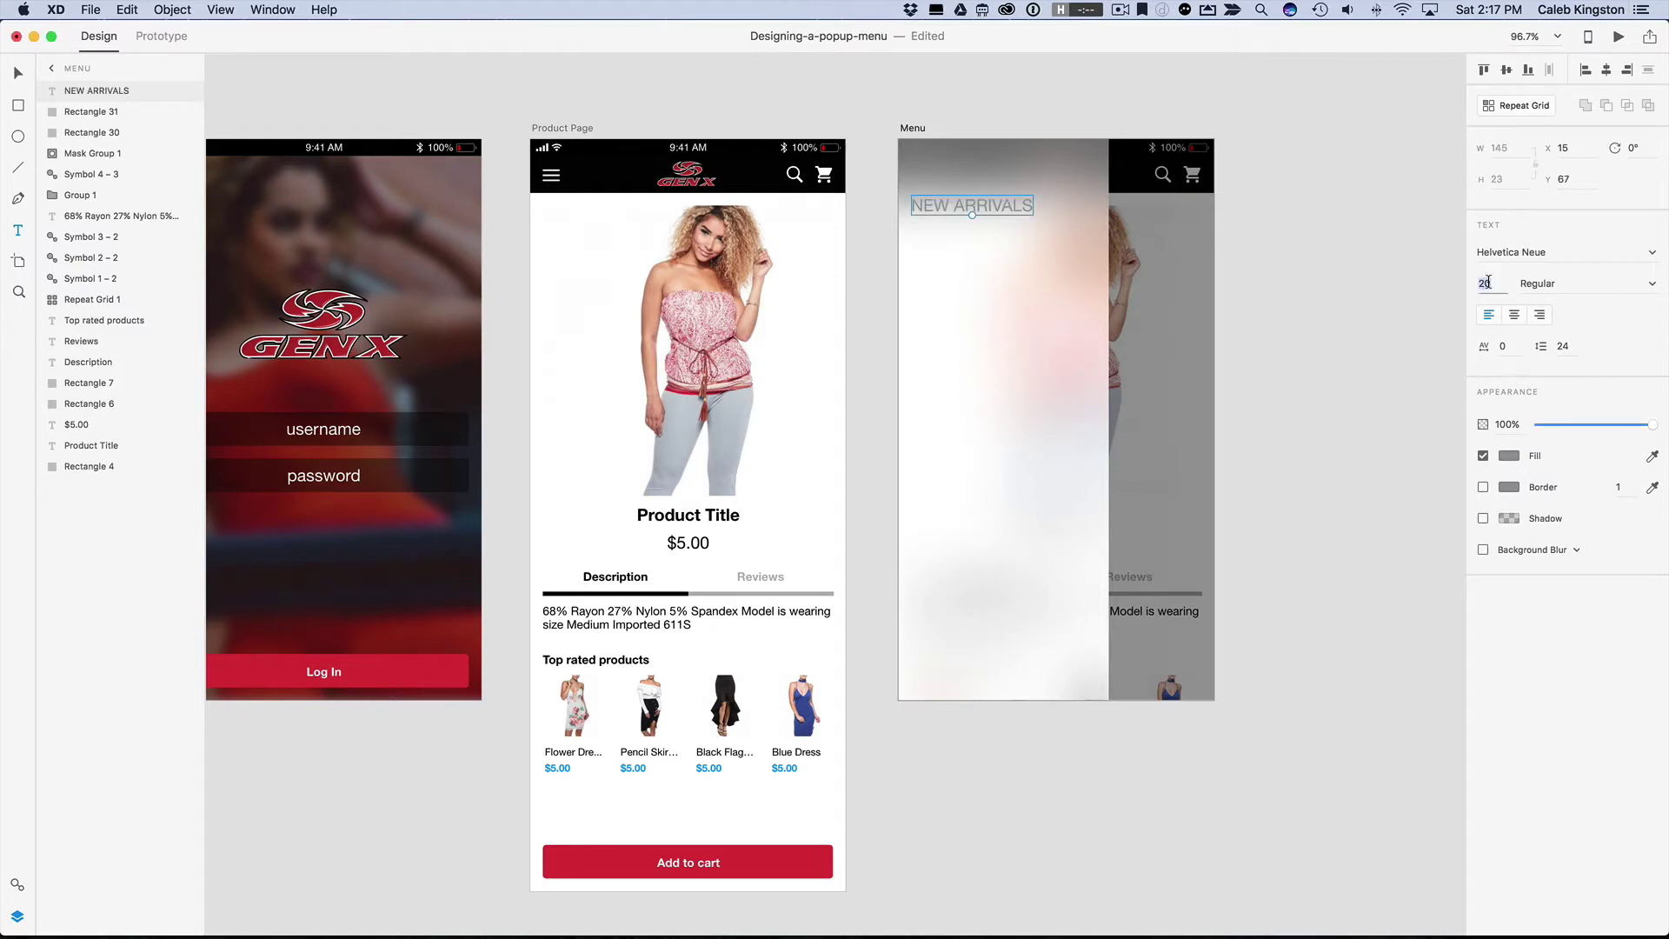
# Step: Style NEW ARRIVALS at size 14, Bold weight, with a black fill
pyautogui.write('14')
pyautogui.press('Return')
pyautogui.click(1581, 283)
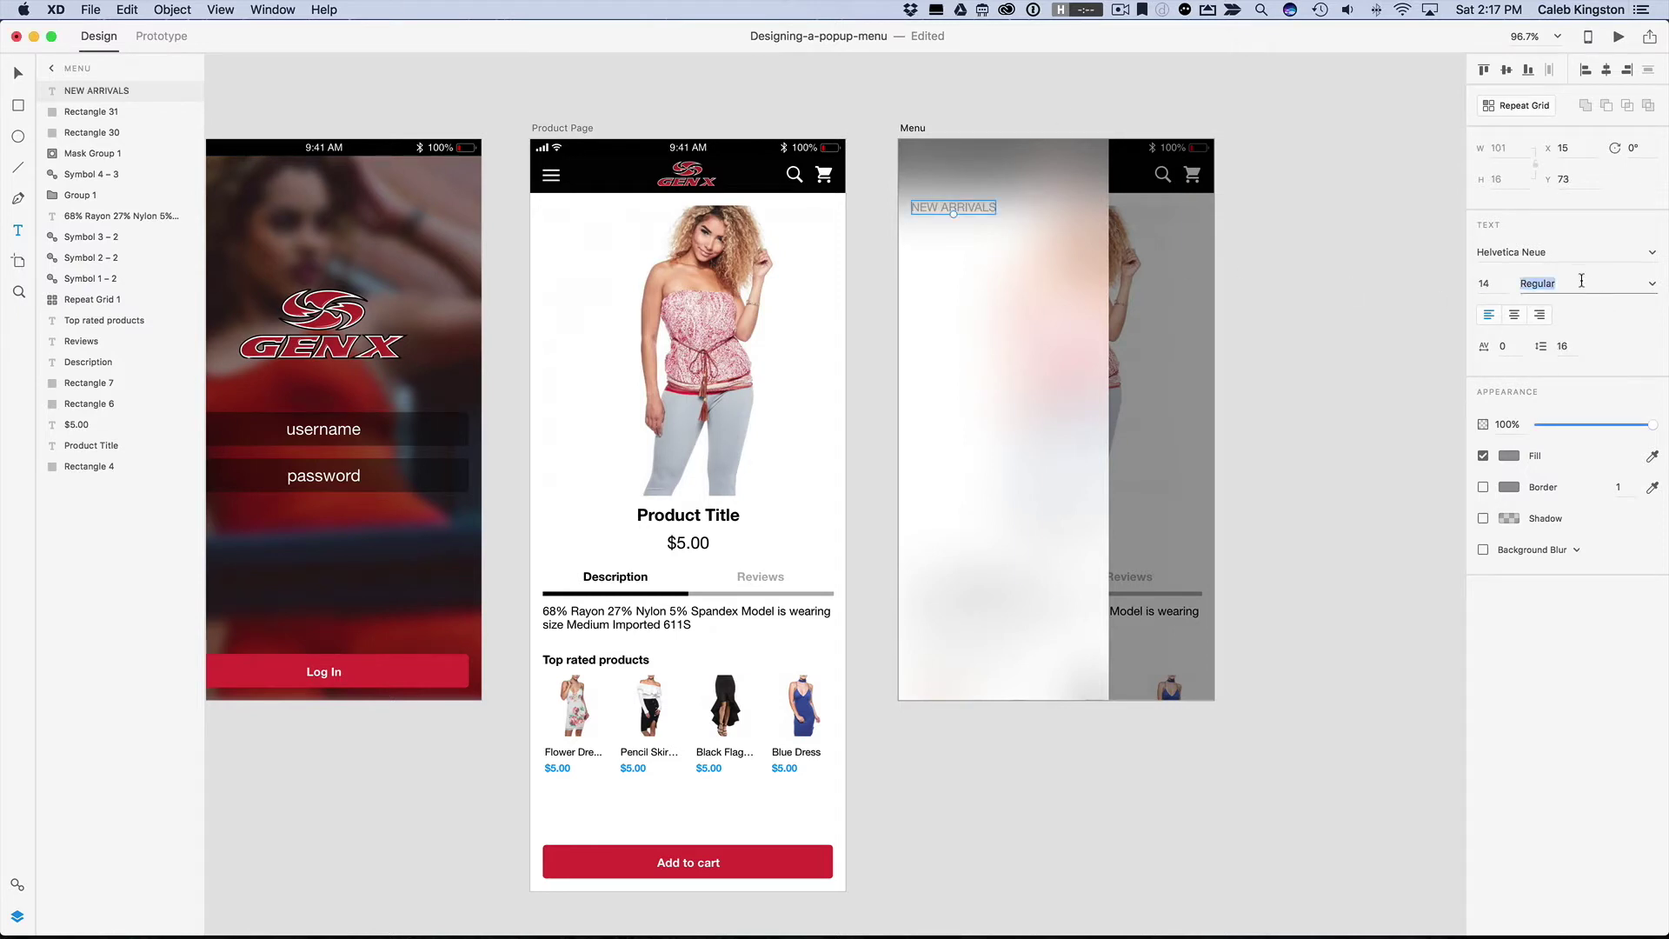
pyautogui.click(1651, 285)
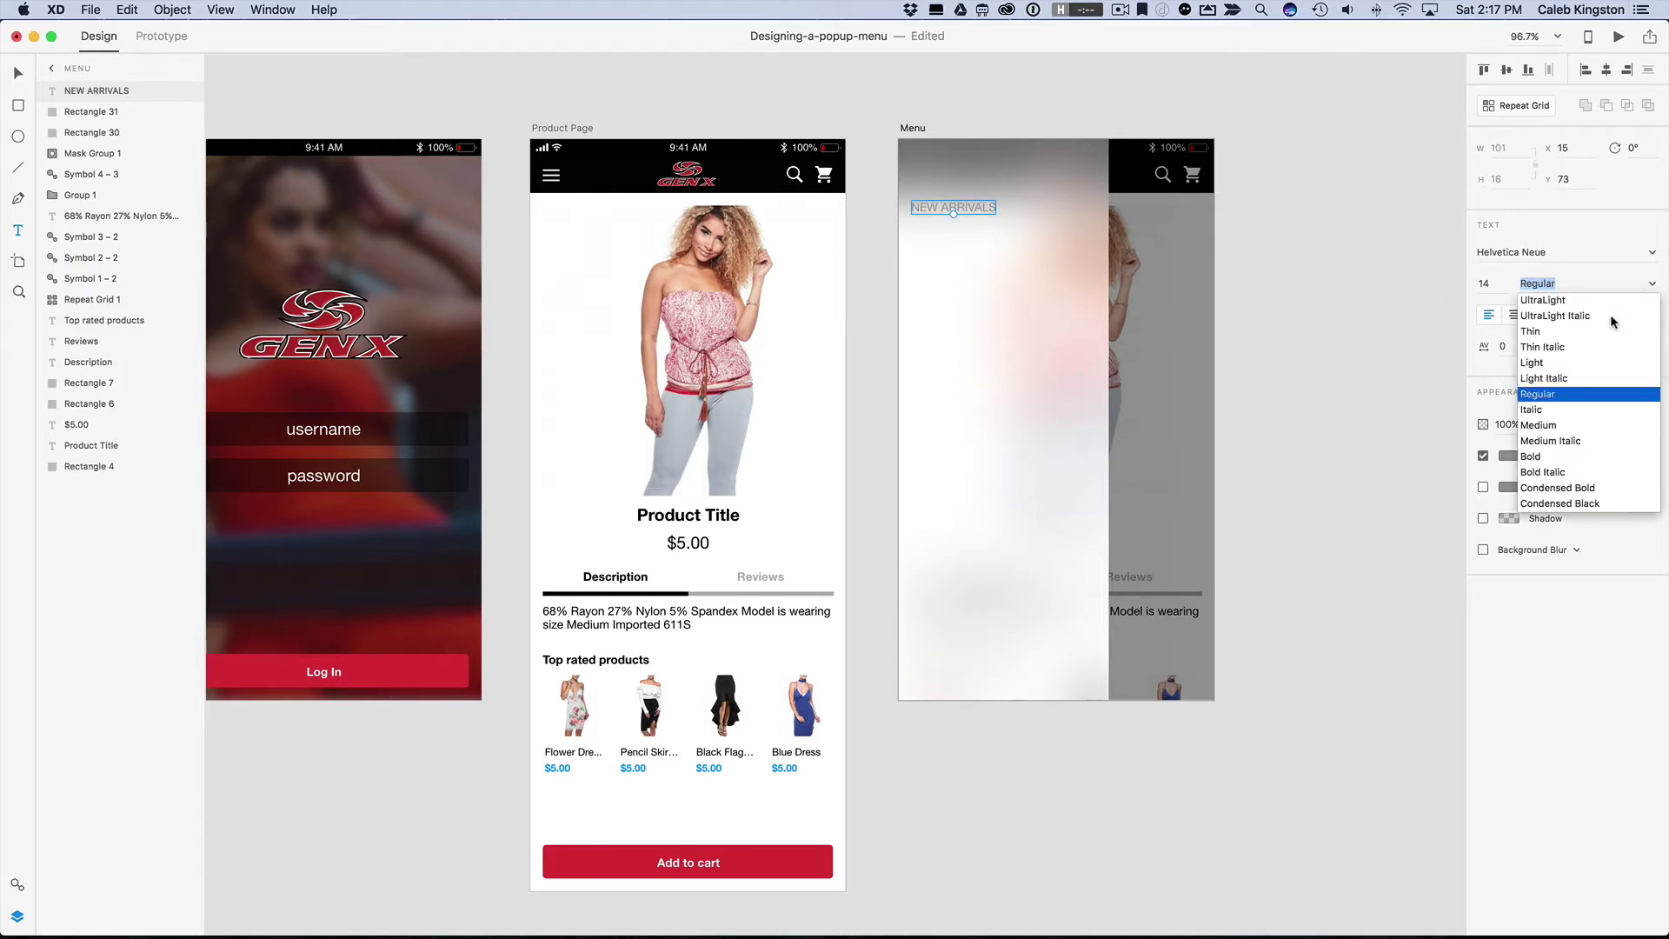
pyautogui.click(1532, 456)
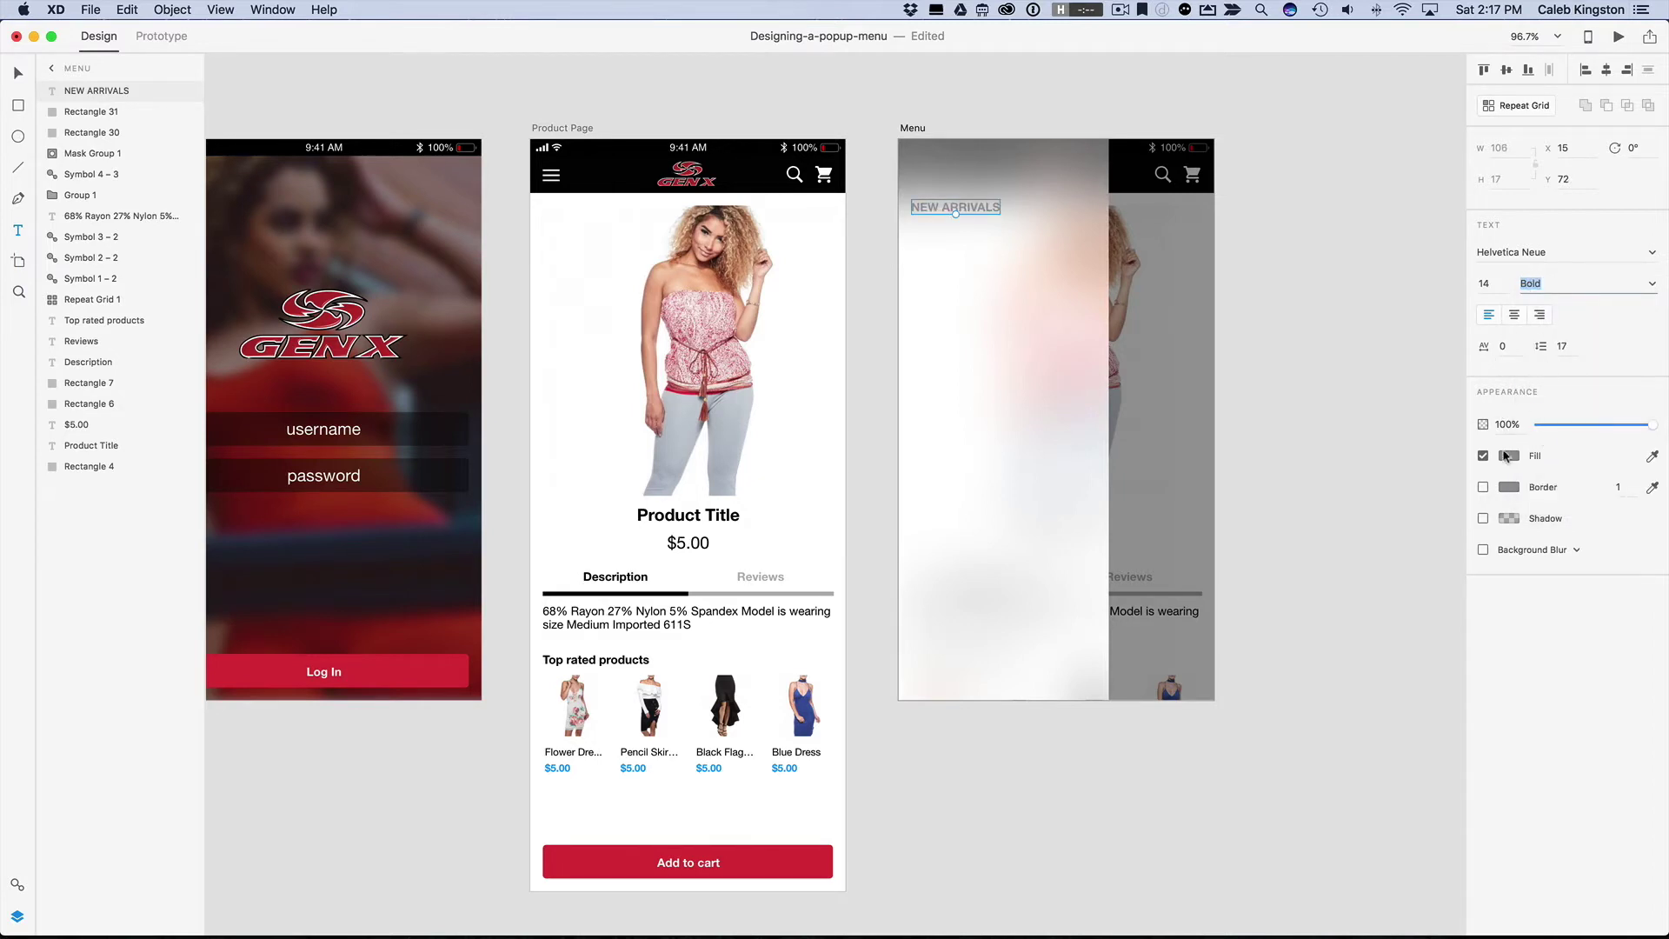
pyautogui.click(1509, 456)
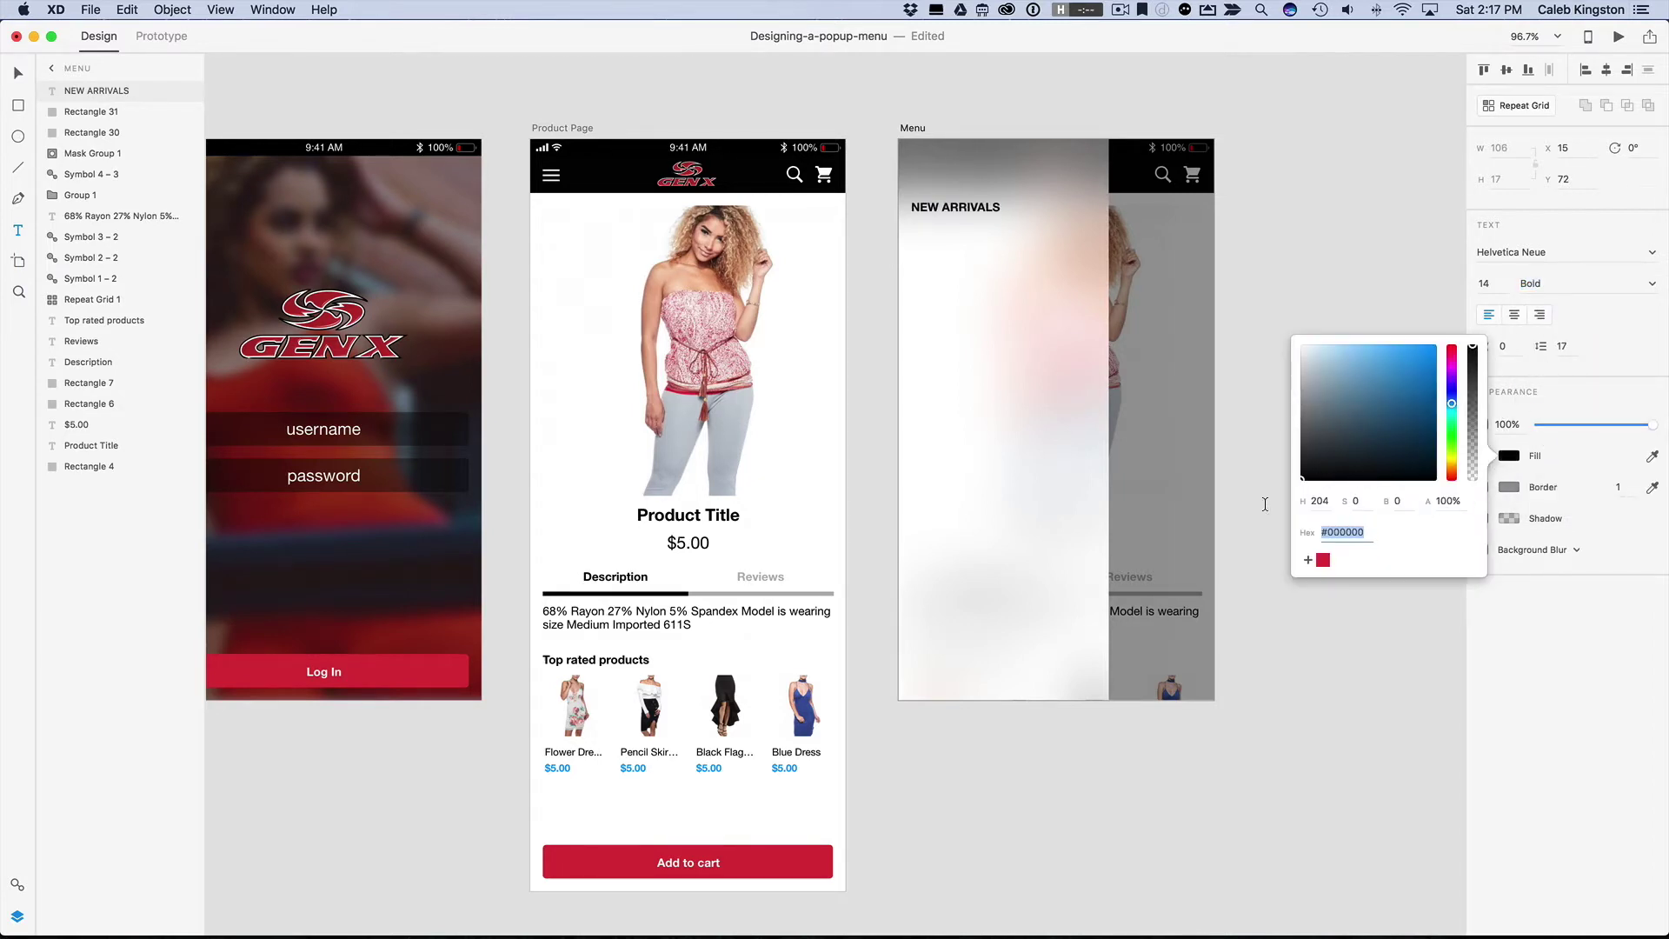
pyautogui.press('Escape')
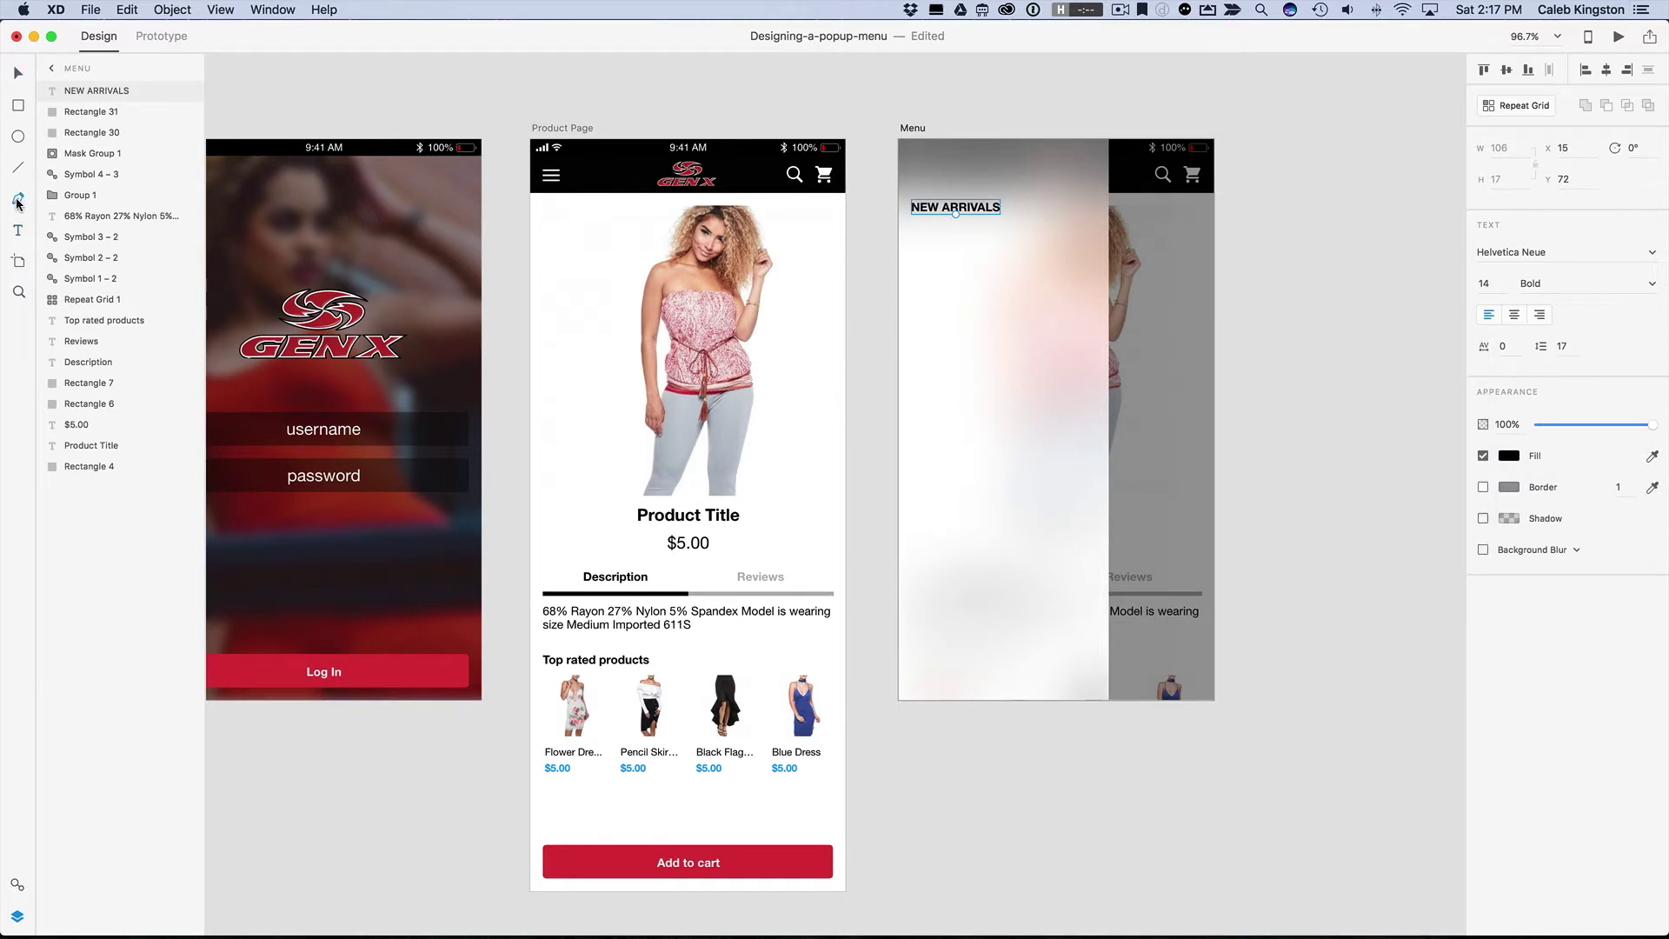
# Step: Draw a three-point down chevron beside NEW ARRIVALS with a black 3 px border
pyautogui.click(18, 200)
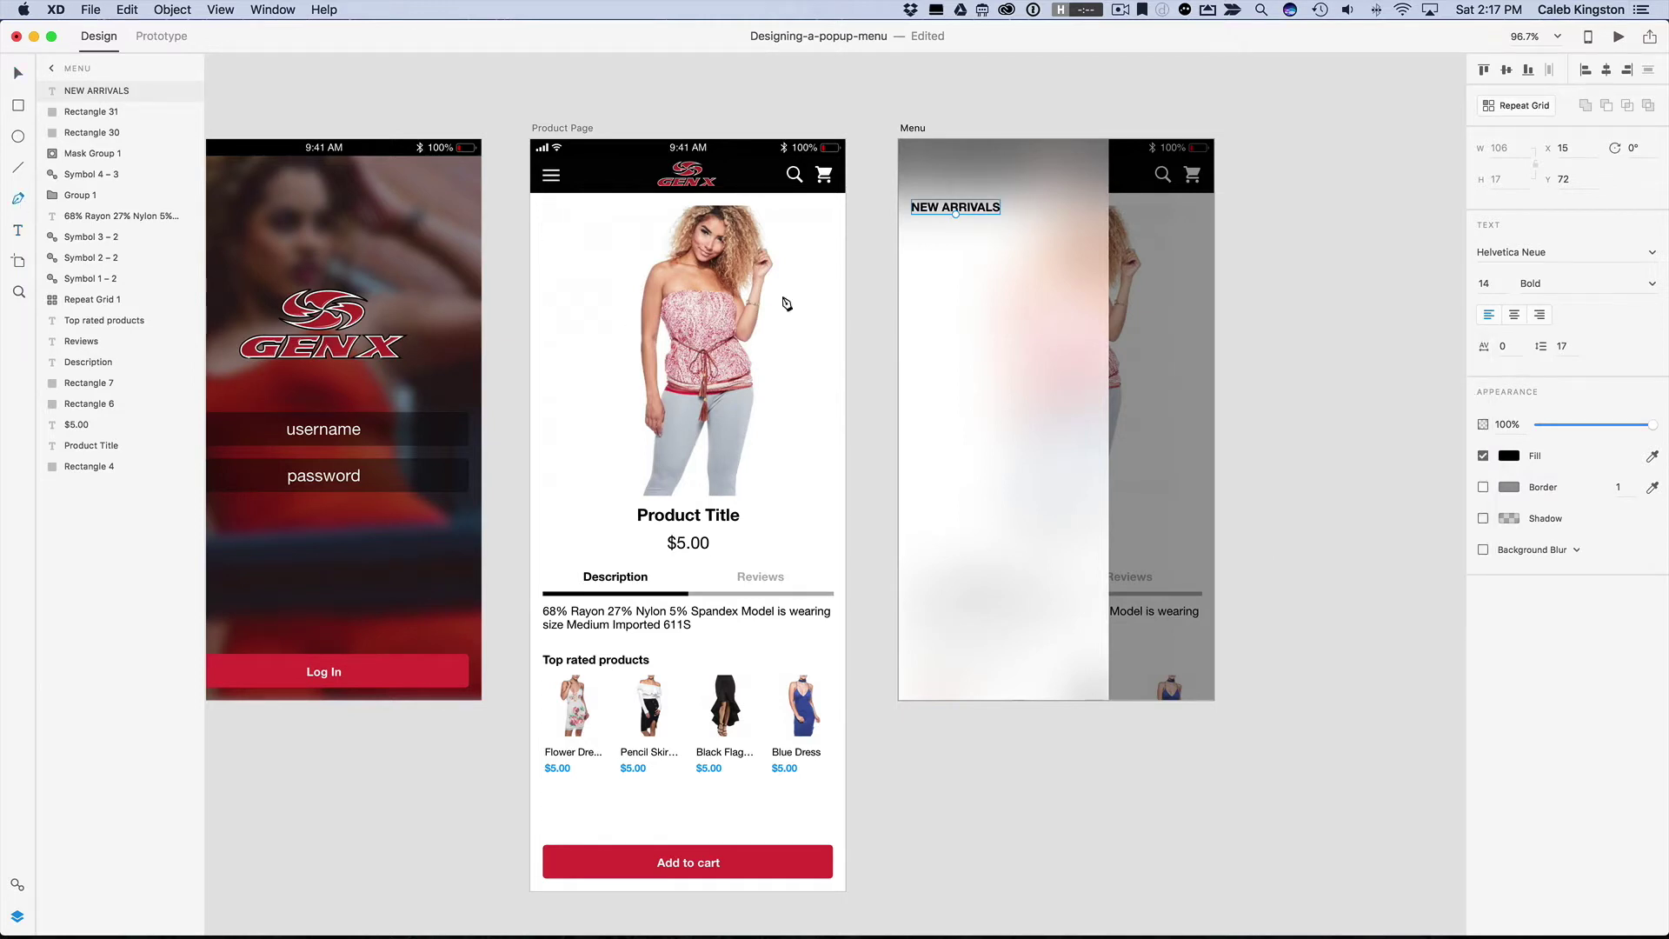
pyautogui.click(1025, 202)
pyautogui.click(1037, 211)
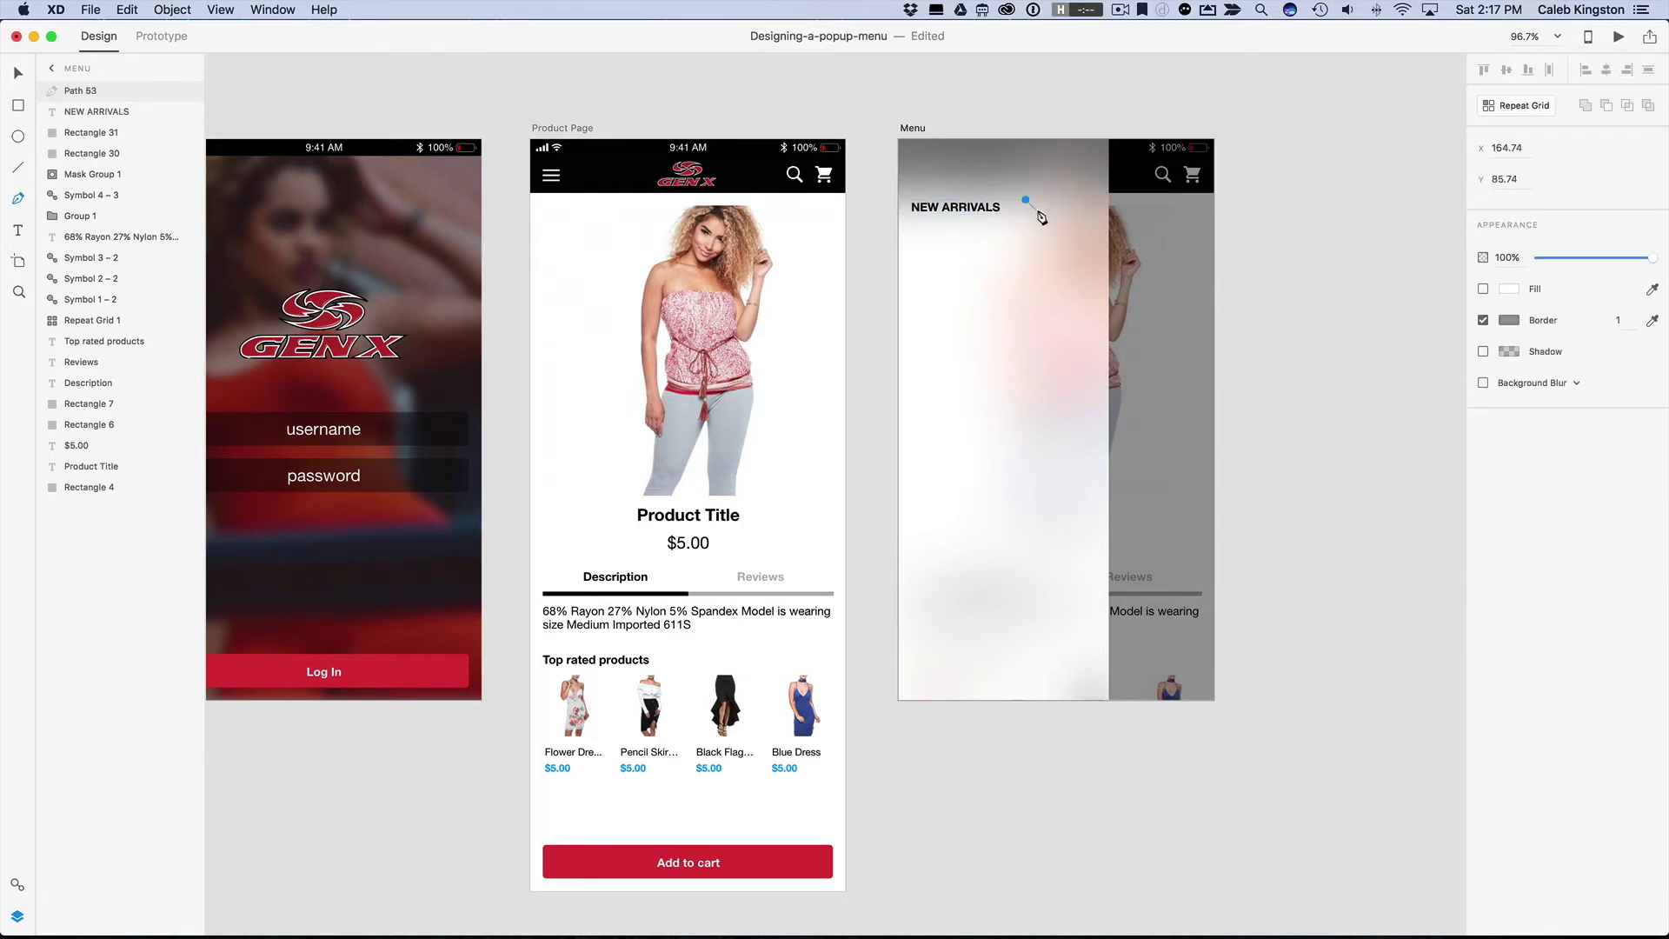
pyautogui.click(1048, 200)
pyautogui.press('Escape')
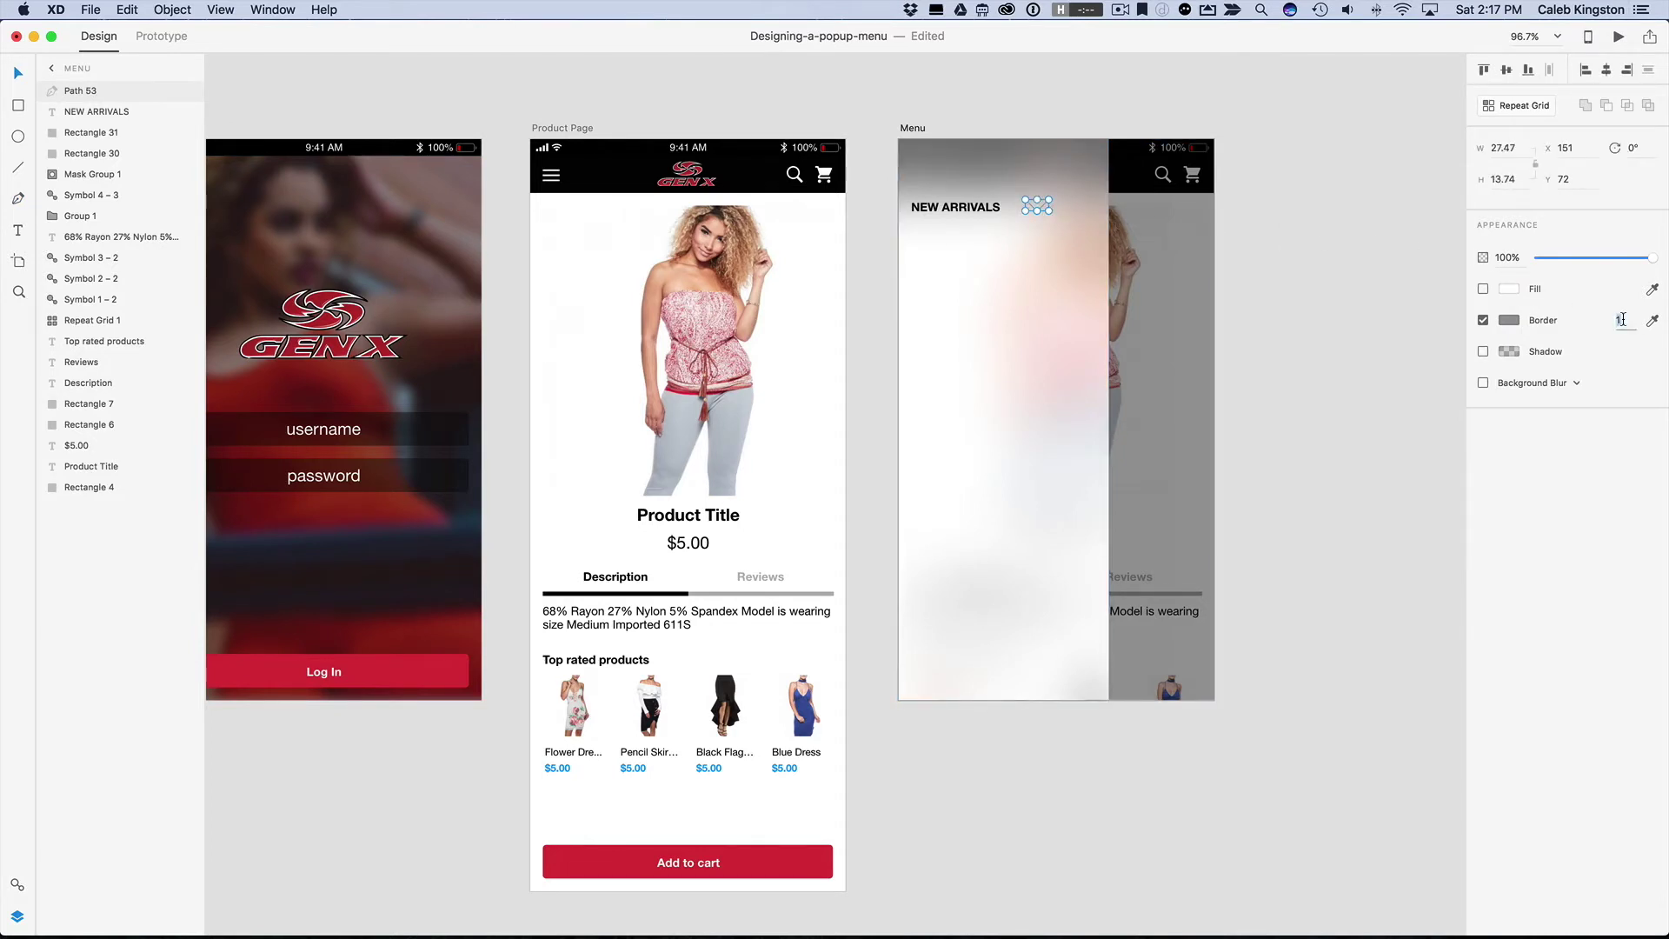
pyautogui.write('3')
pyautogui.click(1509, 320)
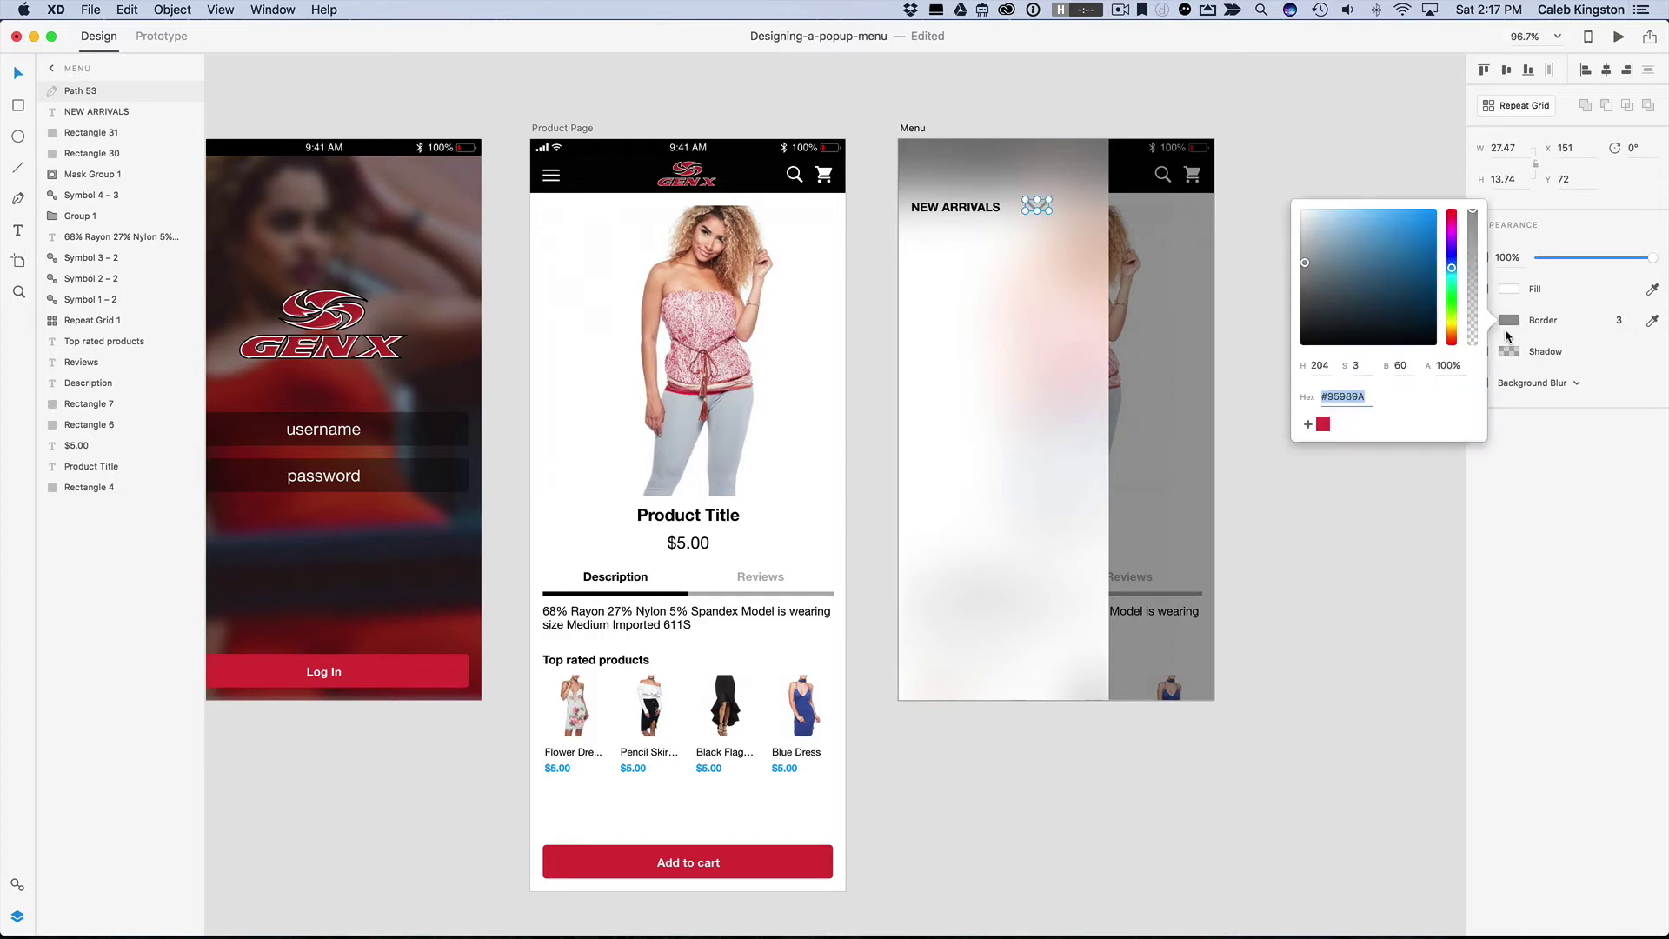
pyautogui.moveTo(1301, 335); pyautogui.dragTo(1278, 365)
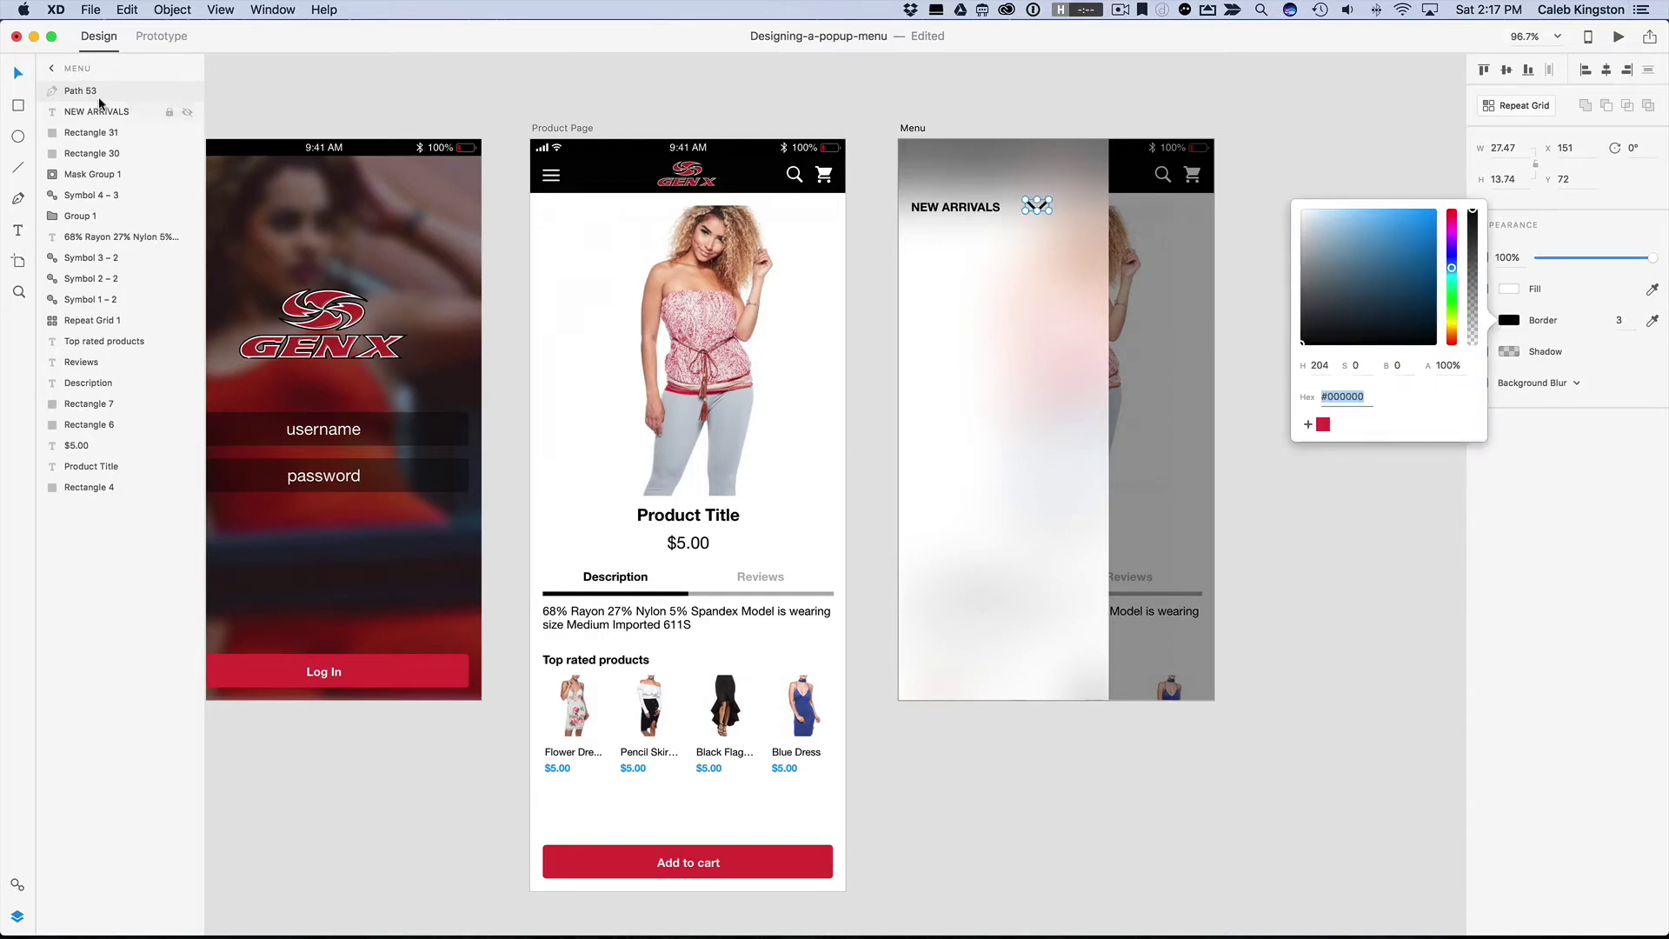
pyautogui.press('Escape')
pyautogui.press('Escape')
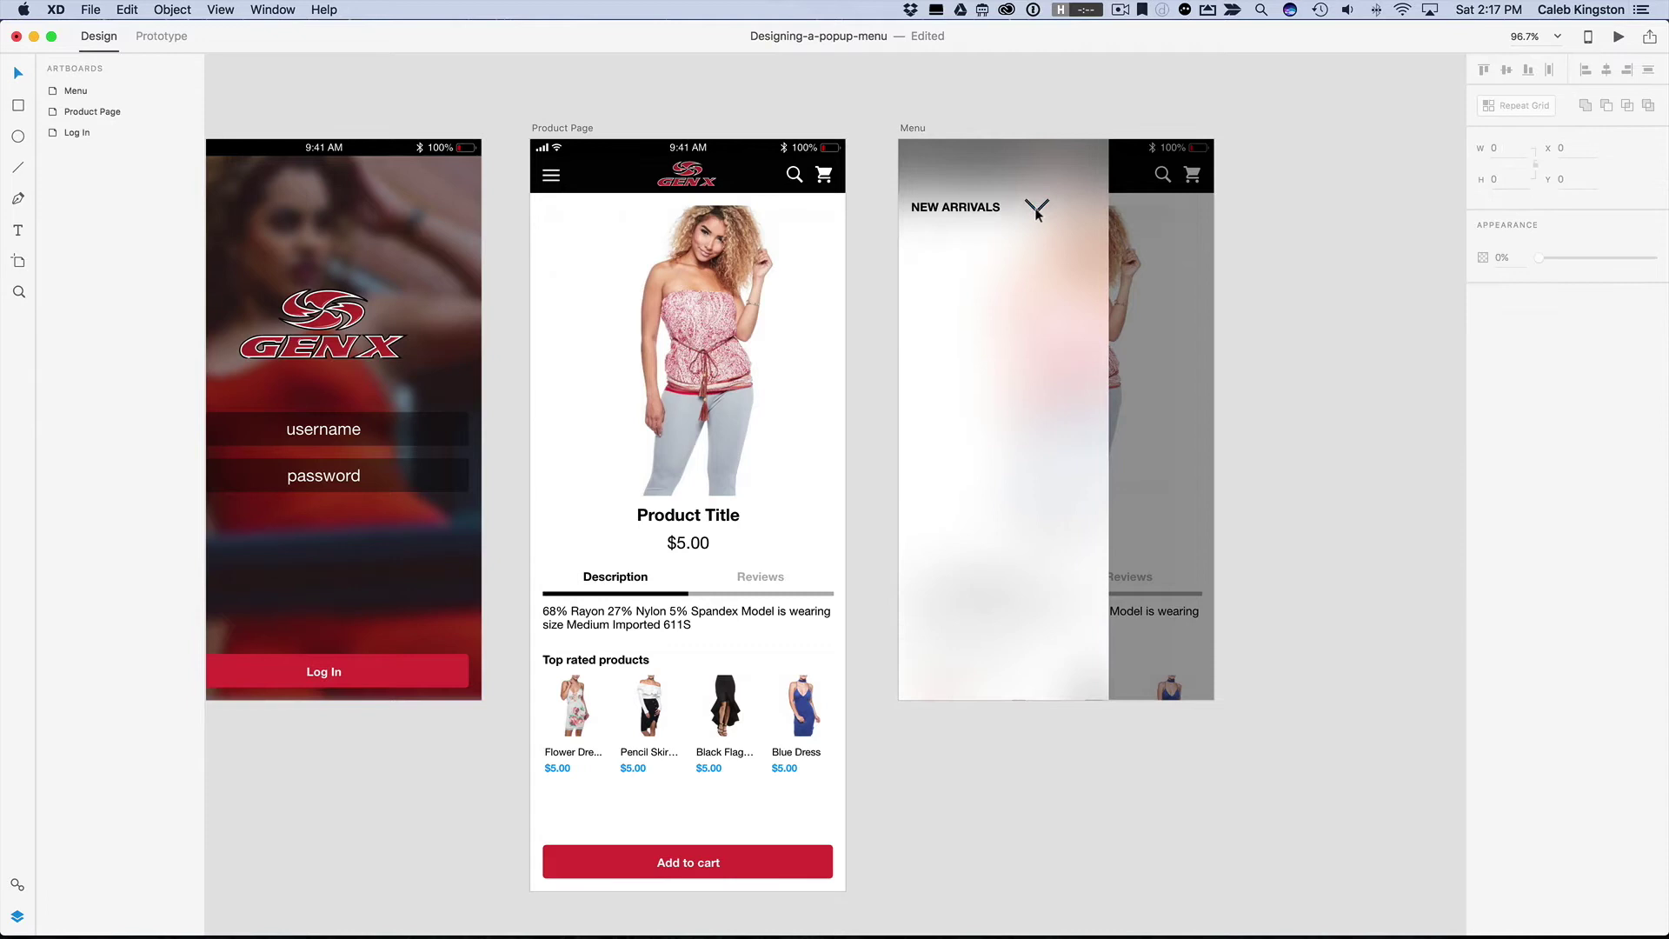
# Step: Set the chevron's width to 12 and move it further right of the label
pyautogui.click(1037, 205)
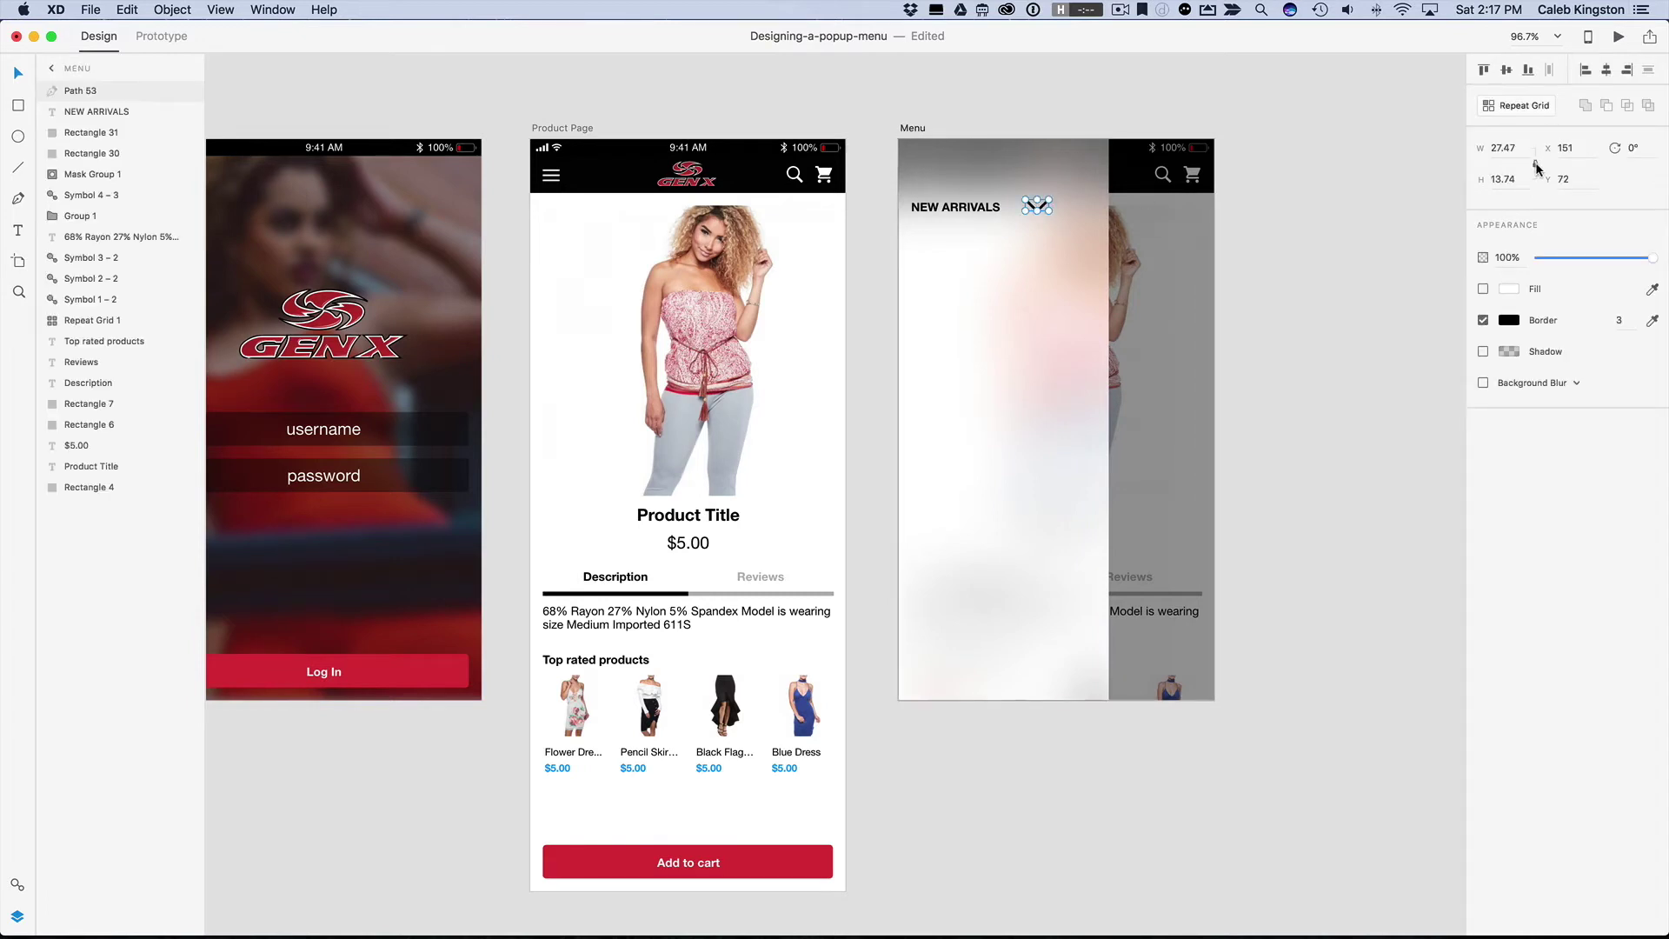
pyautogui.click(1509, 150)
pyautogui.write('12')
pyautogui.press('Return')
pyautogui.moveTo(1030, 202); pyautogui.dragTo(1074, 207)
pyautogui.click(1330, 246)
pyautogui.click(1071, 207)
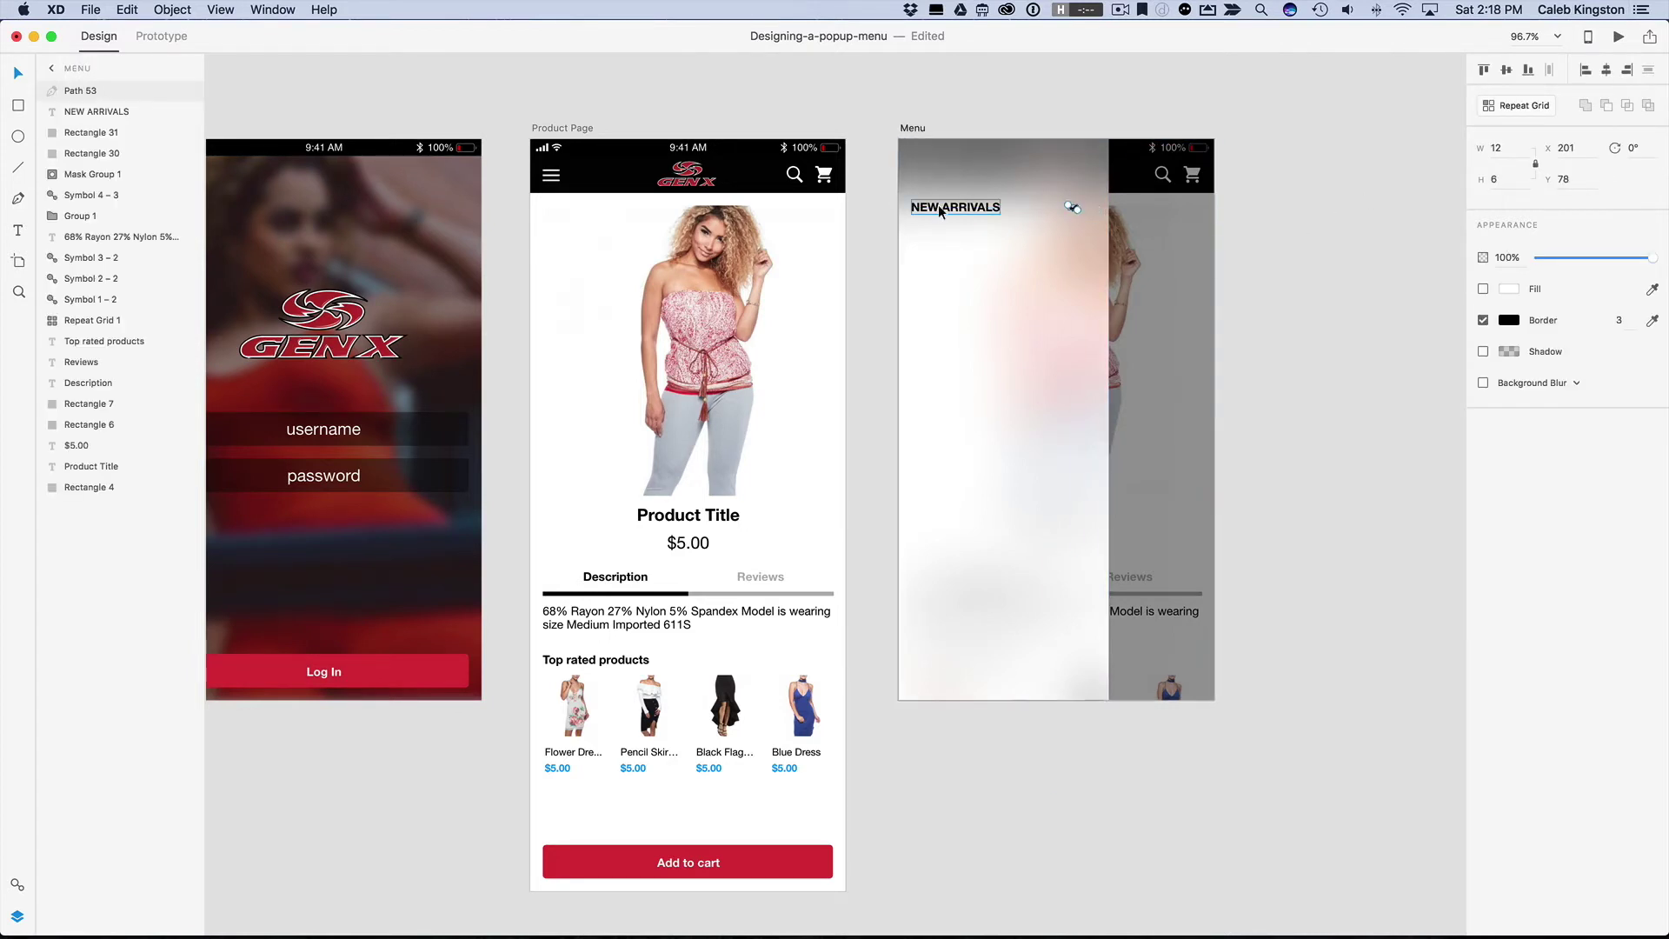
# Step: Make NEW ARRIVALS and its chevron a repeat grid extended down to seven rows
pyautogui.keyDown('shift'); pyautogui.click(940, 209); pyautogui.keyUp('shift')
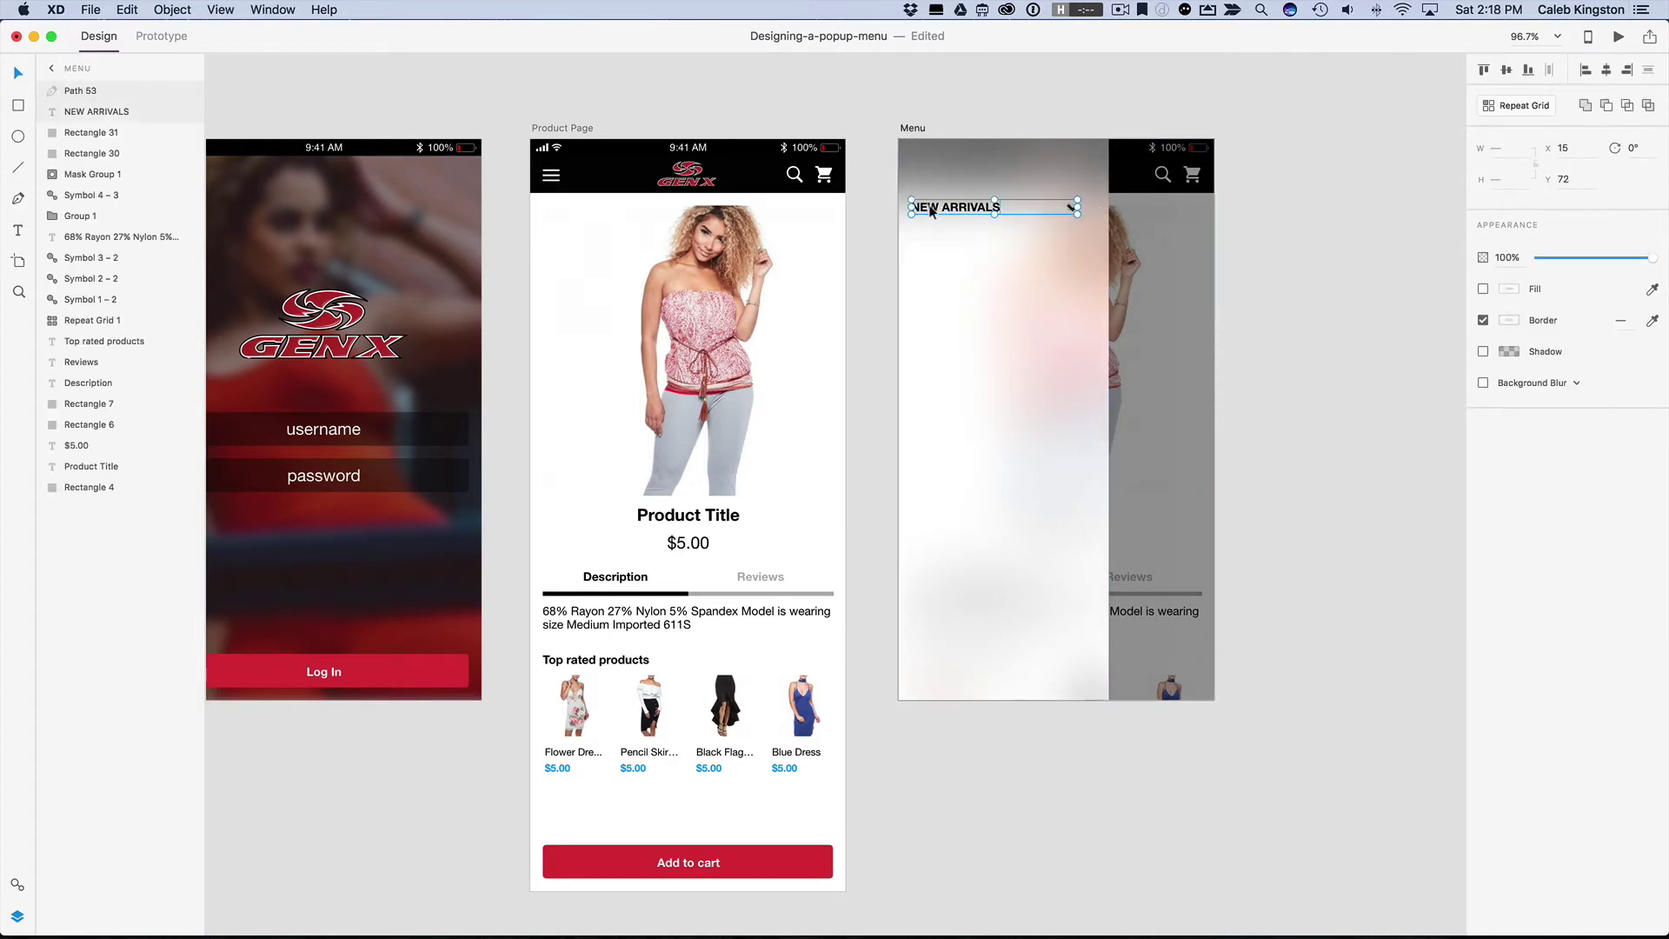
pyautogui.click(1520, 108)
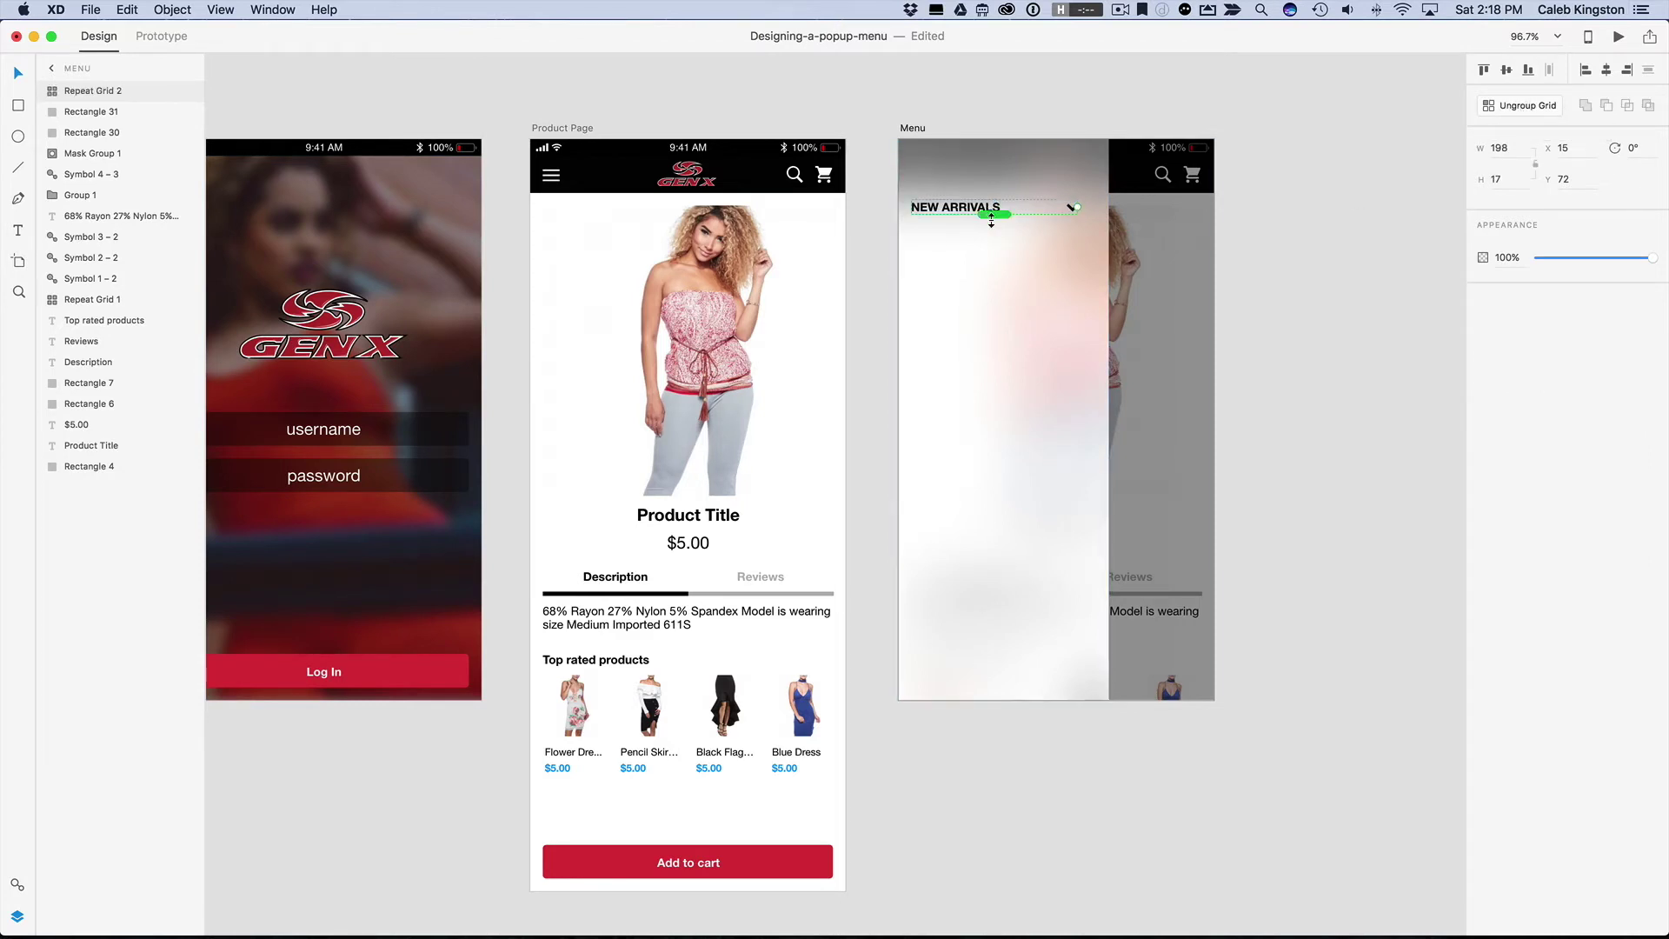
pyautogui.moveTo(998, 217); pyautogui.dragTo(988, 414)
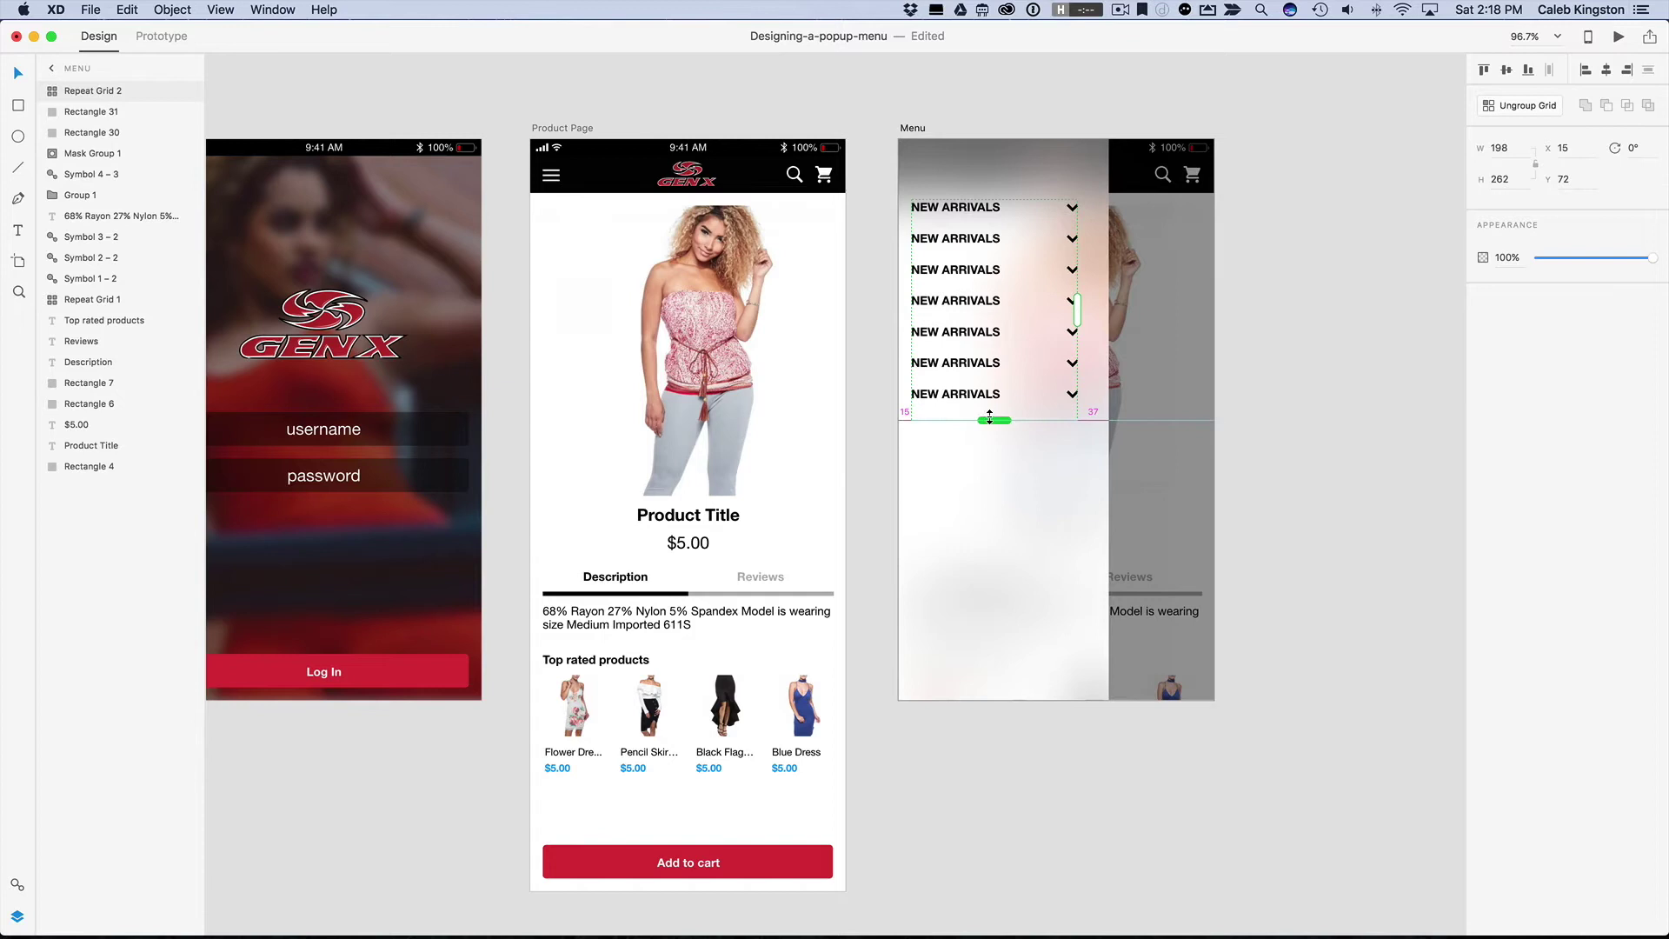
# Step: Rename rows two to seven BASICS, MEN, WOMEN, KIDS, PLUS SIZE and ACCESSORIES/SHOES
pyautogui.doubleClick(950, 240)
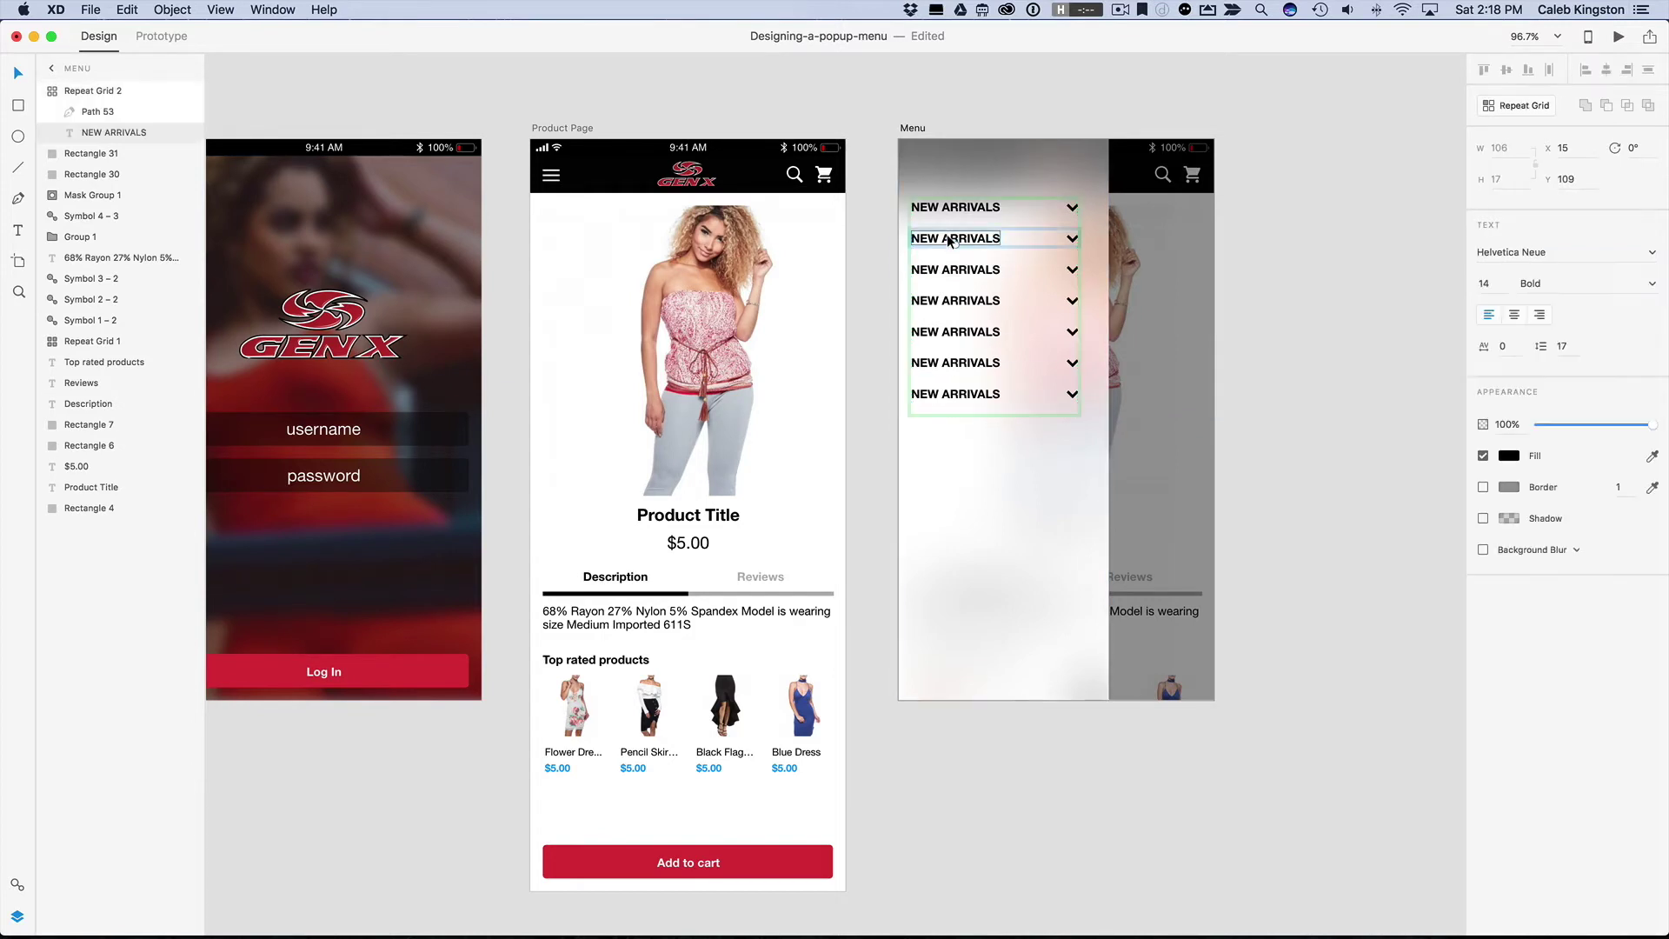
pyautogui.doubleClick(936, 237)
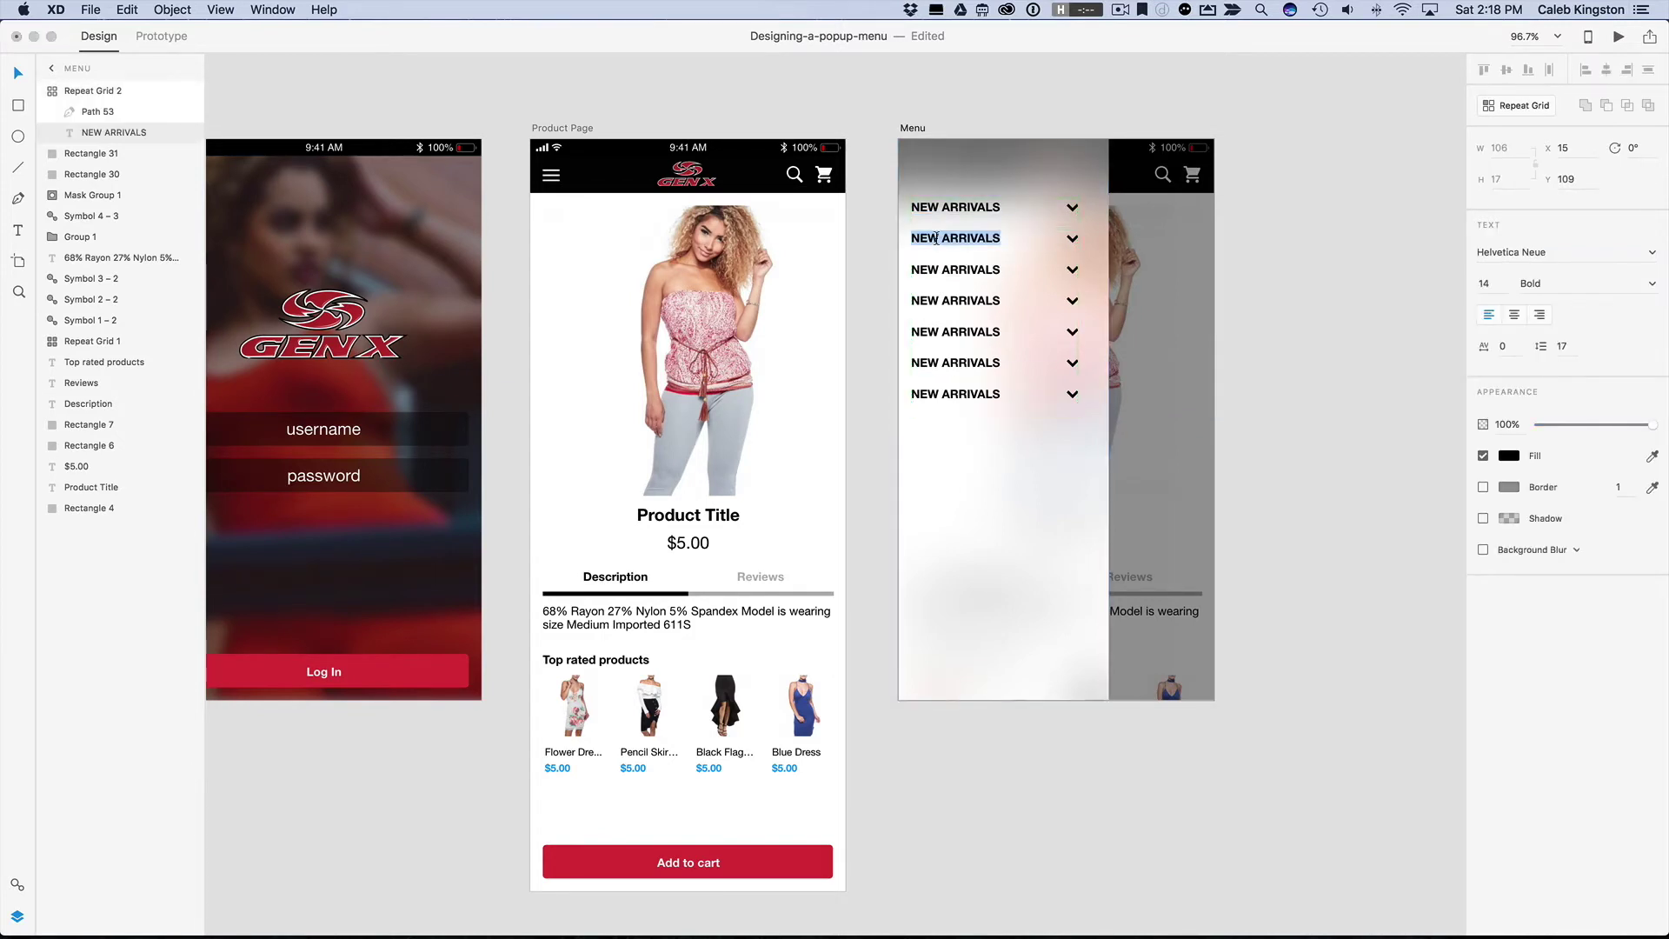
pyautogui.write('BASICS')
pyautogui.doubleClick(939, 269)
pyautogui.write('MEN')
pyautogui.doubleClick(940, 301)
pyautogui.write('WOMEN')
pyautogui.doubleClick(943, 331)
pyautogui.write('KIDS')
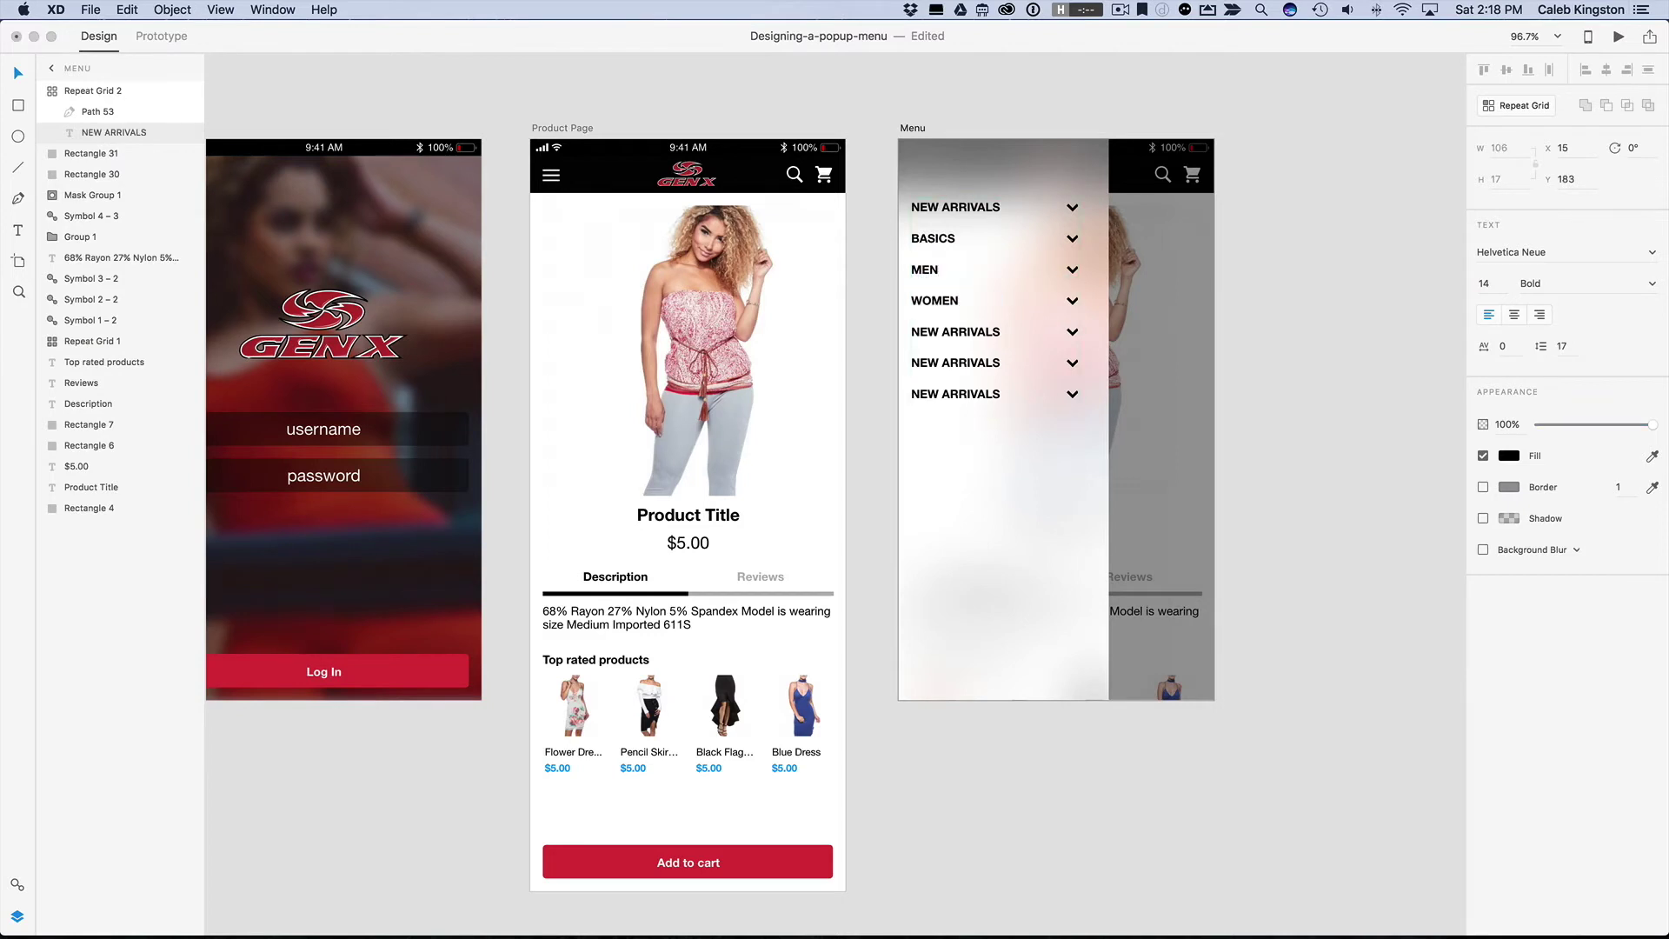
pyautogui.doubleClick(950, 362)
pyautogui.write('PLUS SIZE')
pyautogui.doubleClick(952, 393)
pyautogui.write('ACCESSORIES/SHOES')
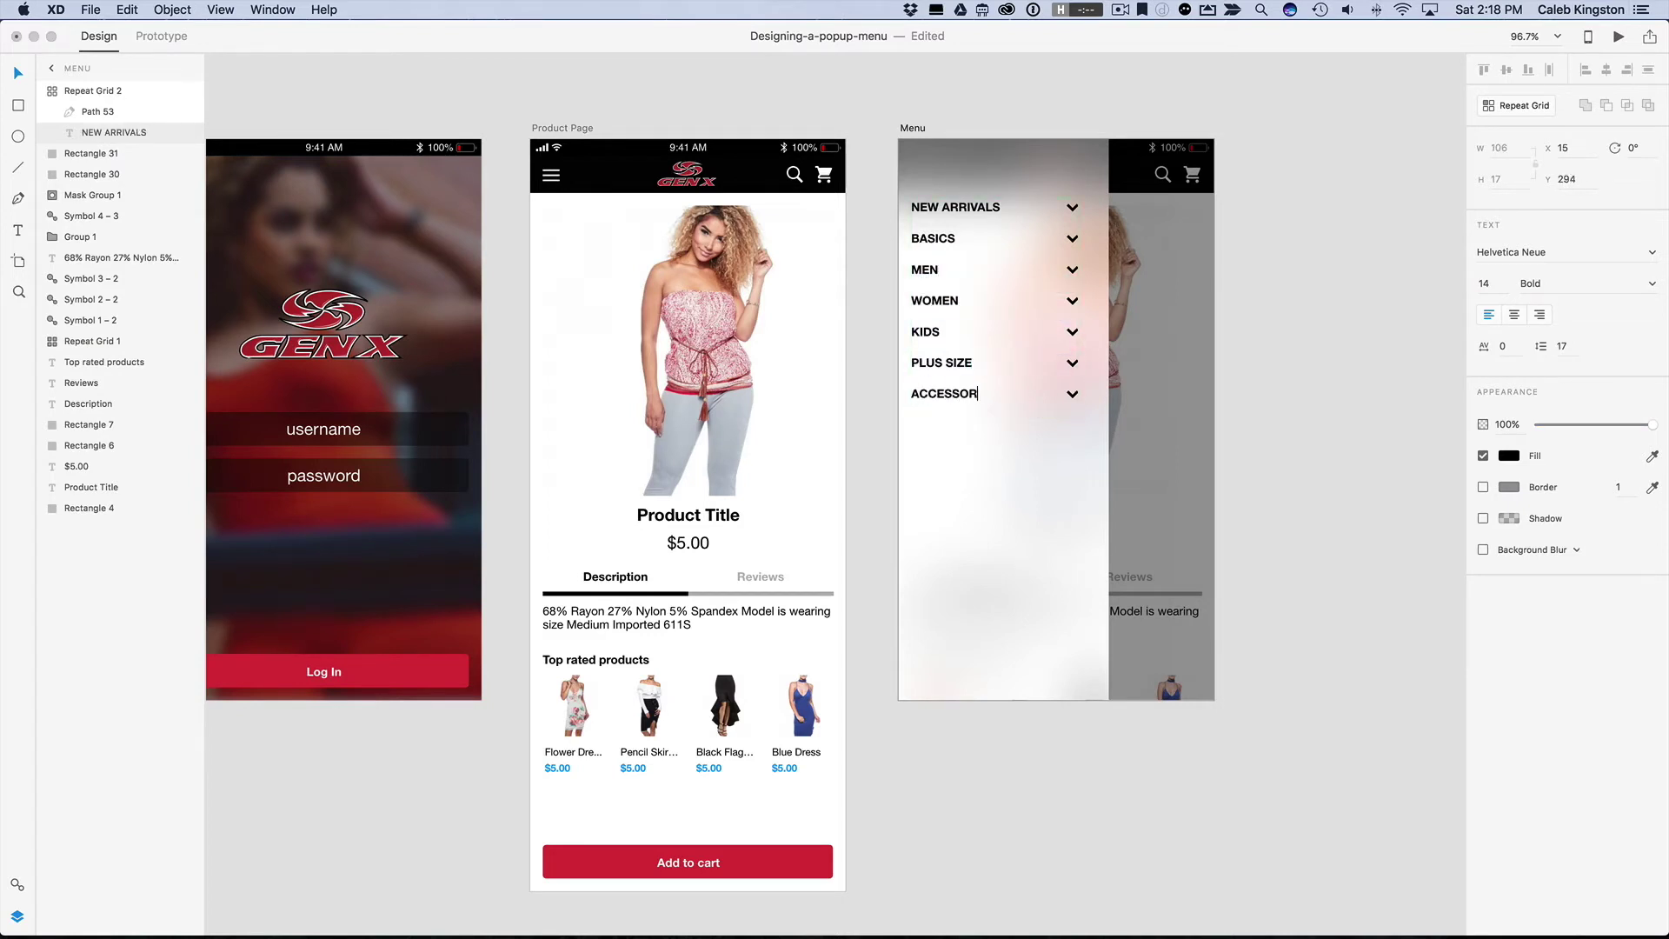
# Step: Extend the grid by an eighth row and label it SALE
pyautogui.click(994, 409)
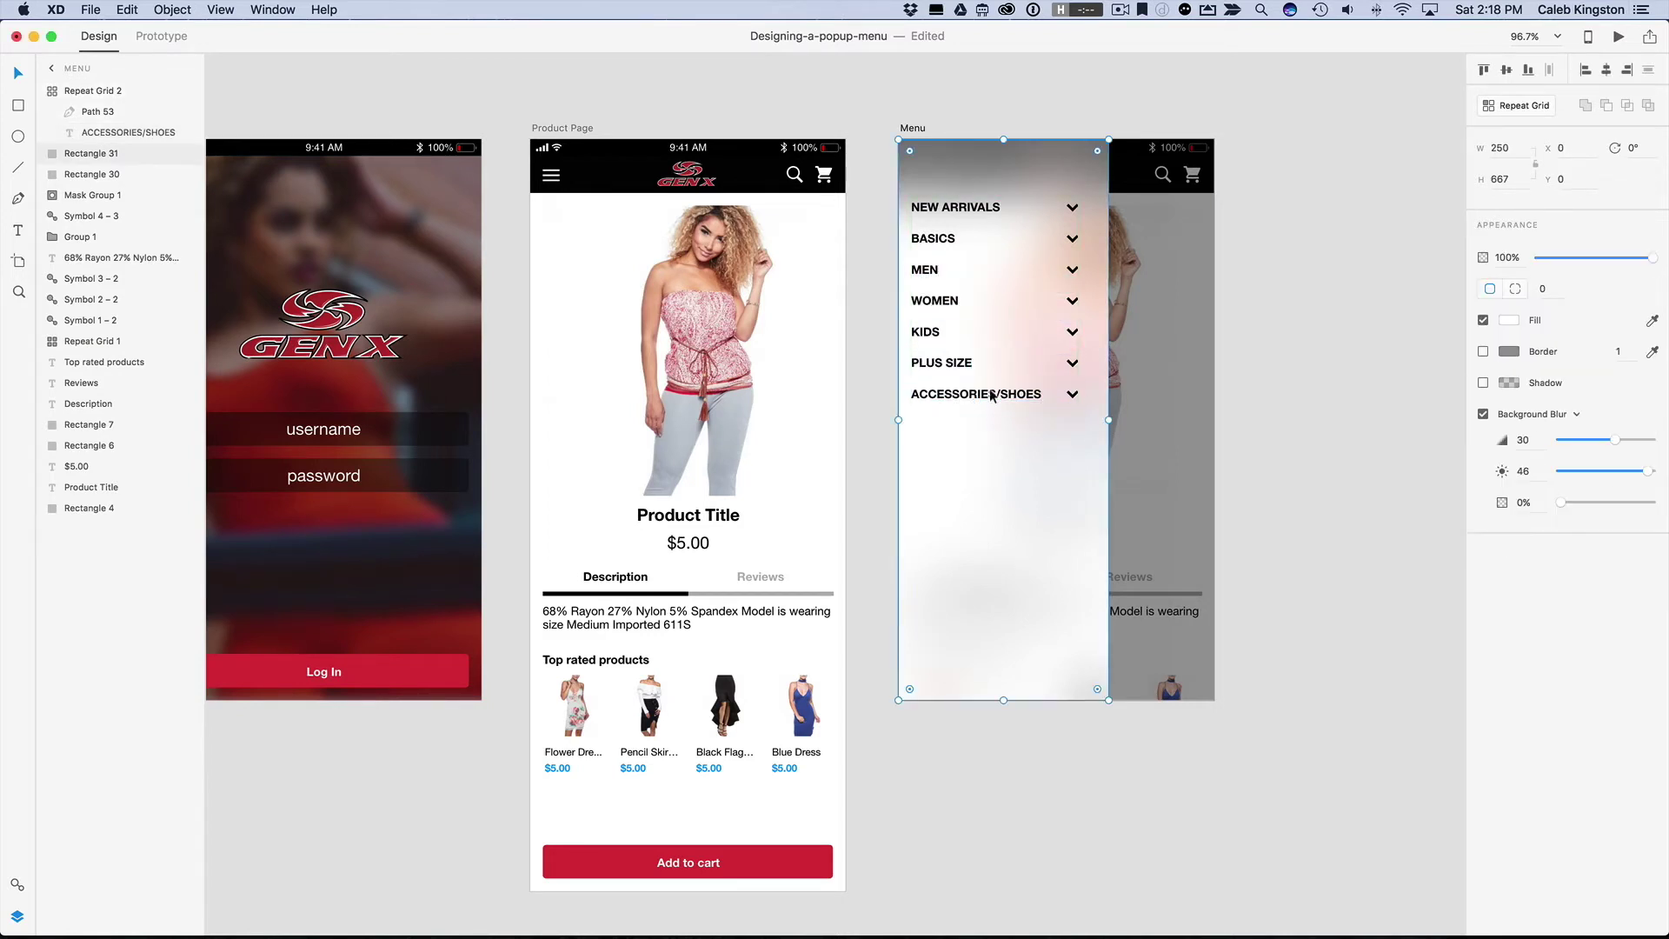
pyautogui.moveTo(994, 413); pyautogui.dragTo(989, 440)
pyautogui.doubleClick(978, 430)
pyautogui.doubleClick(999, 429)
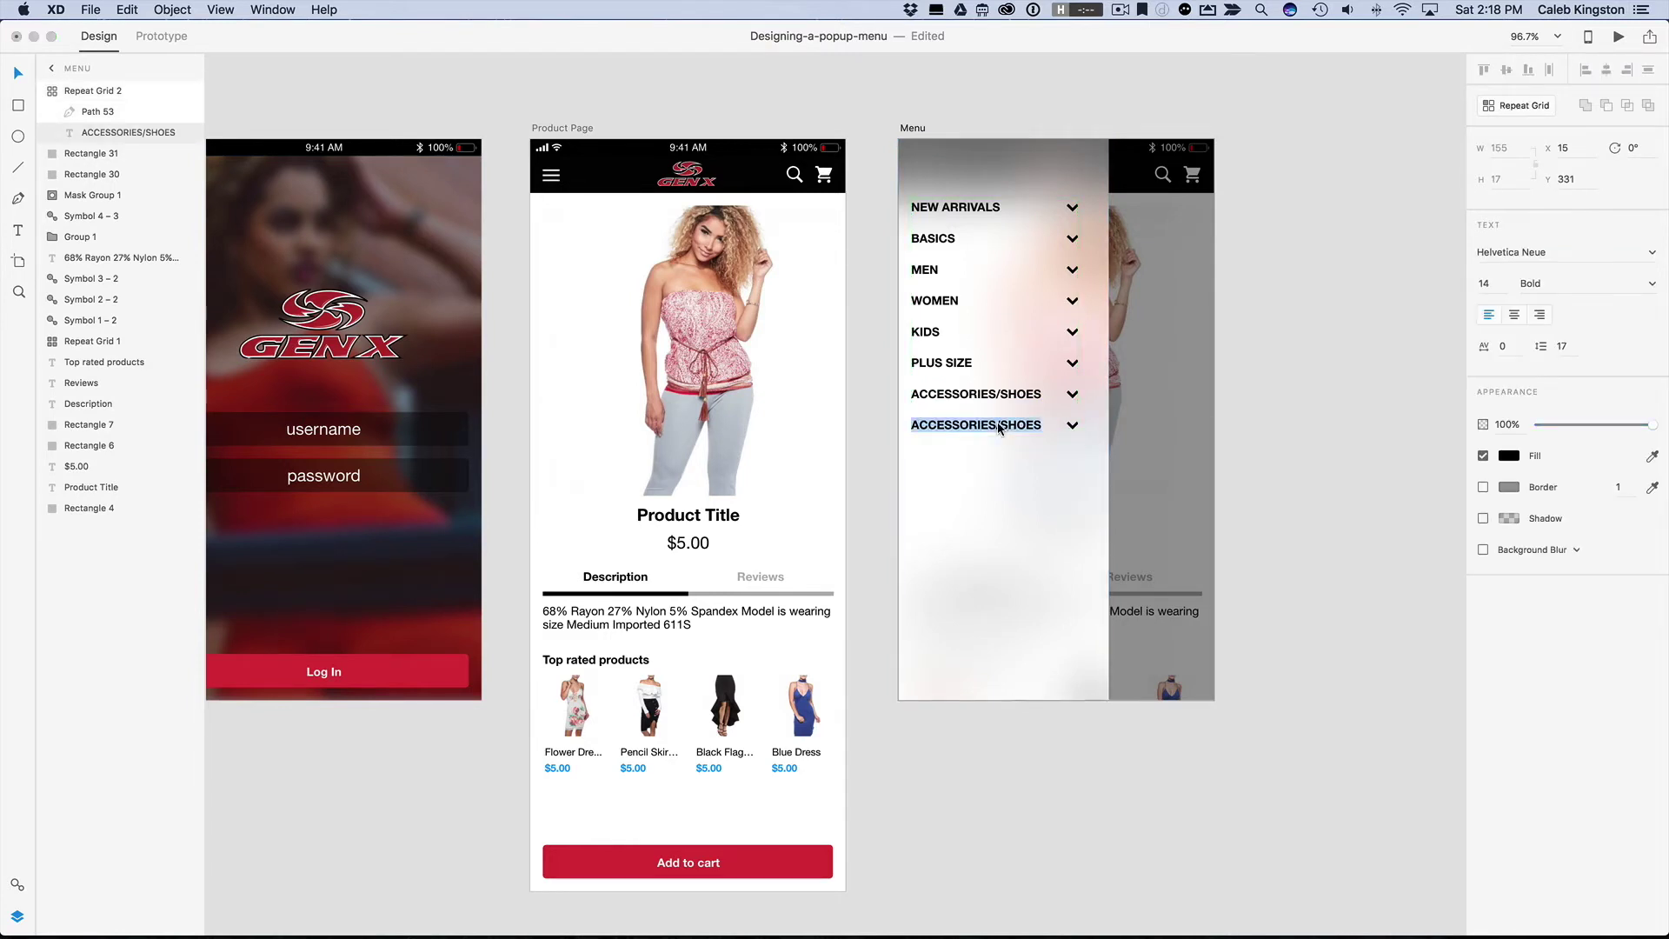
pyautogui.write('SALE')
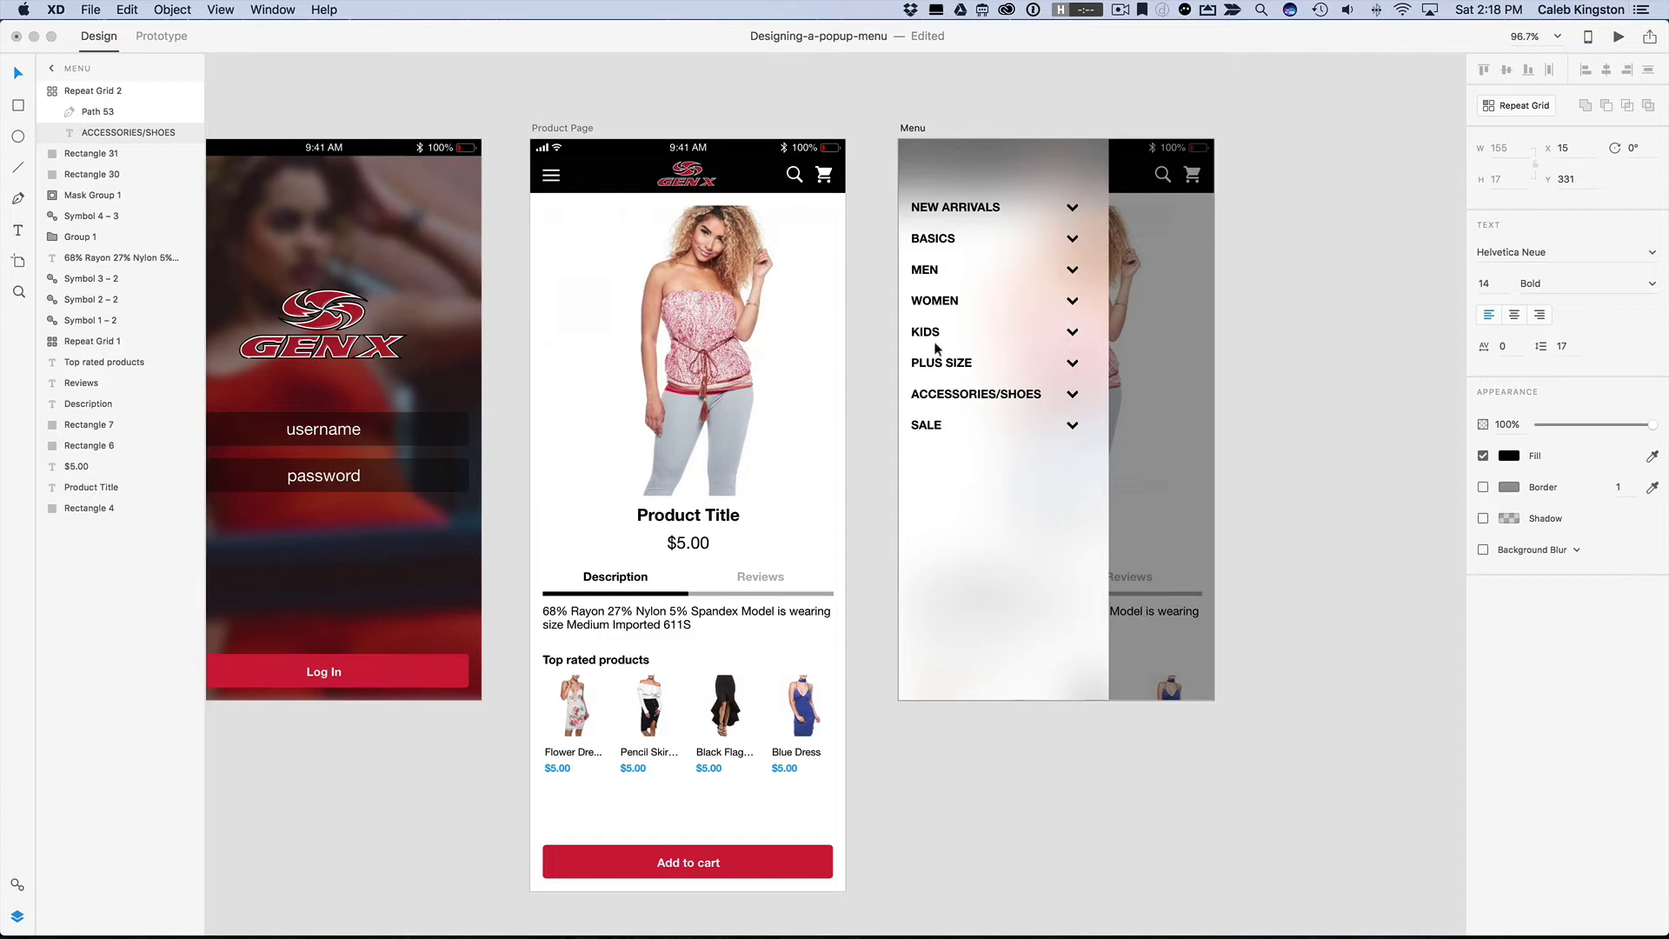
# Step: Reduce the repeat grid's row gap to tighten the menu list
pyautogui.click(862, 327)
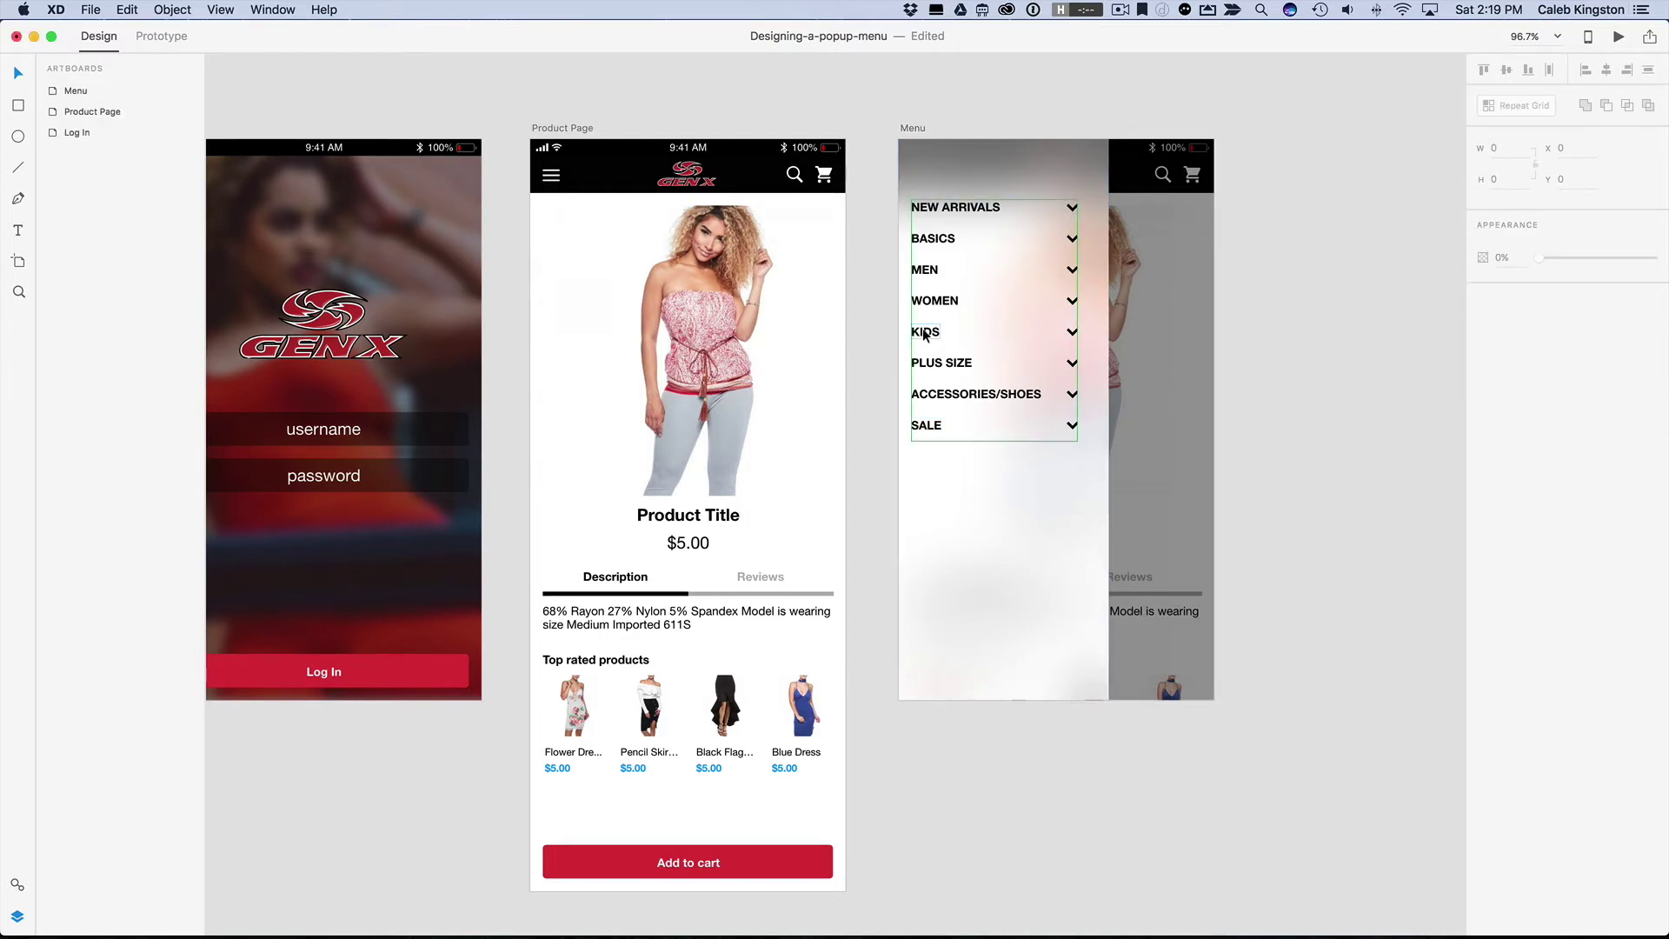
pyautogui.click(972, 431)
pyautogui.moveTo(948, 409); pyautogui.dragTo(946, 388)
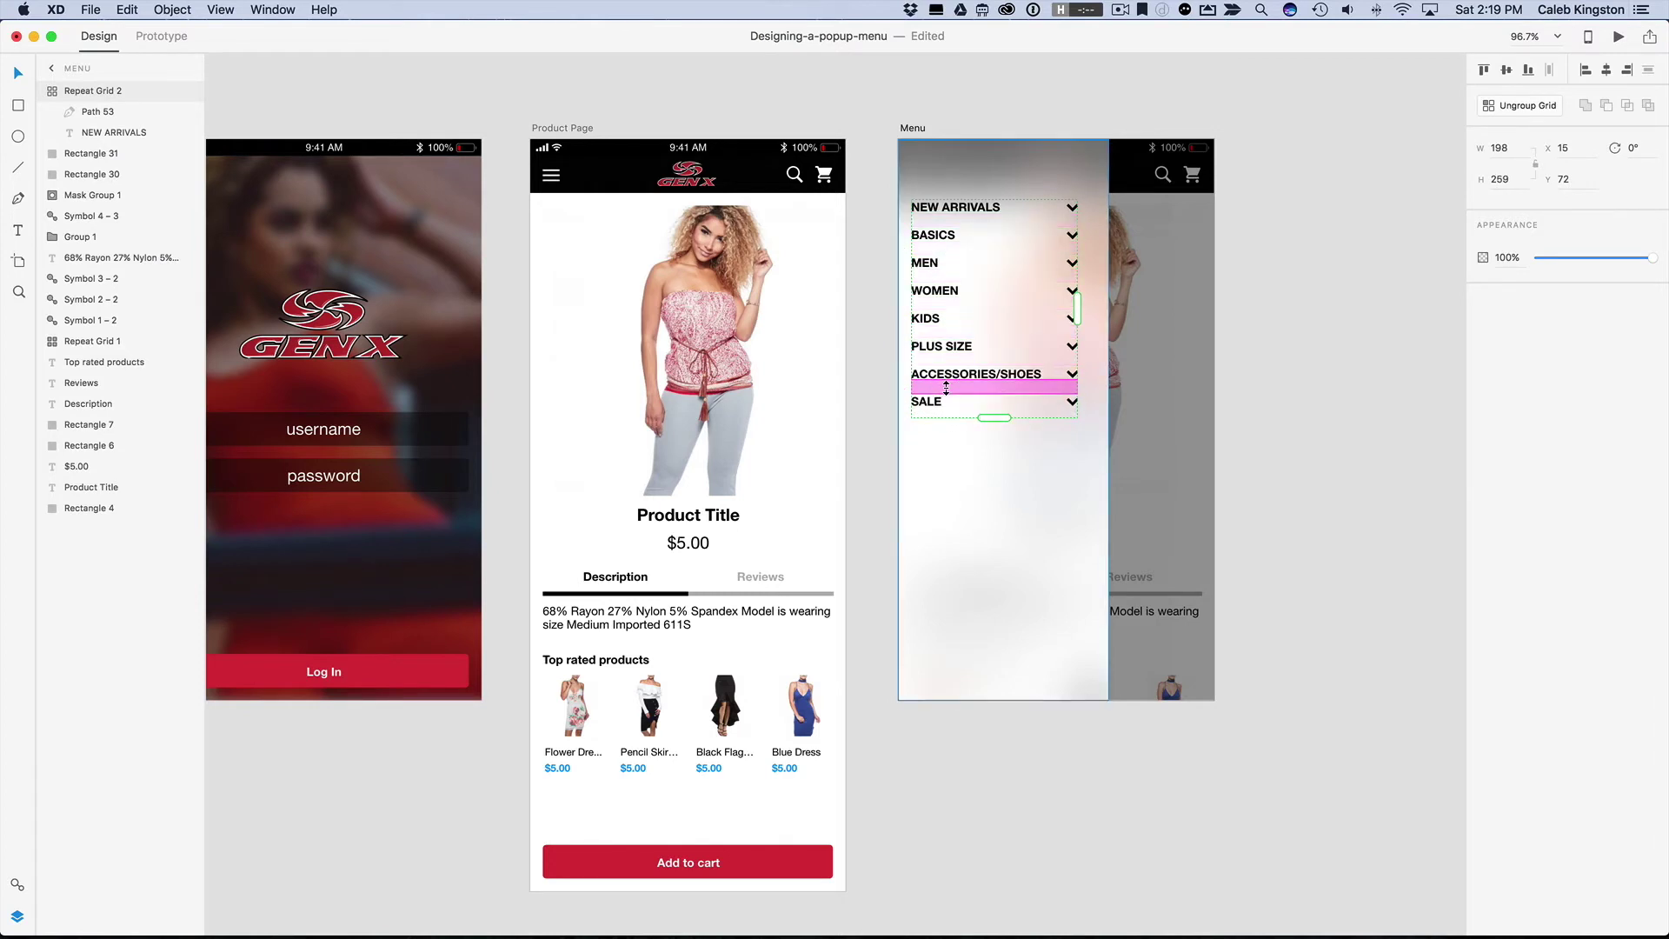
# Step: Shift the chevrons further right by adjusting the chevron and the grid's column gap
pyautogui.doubleClick(1074, 209)
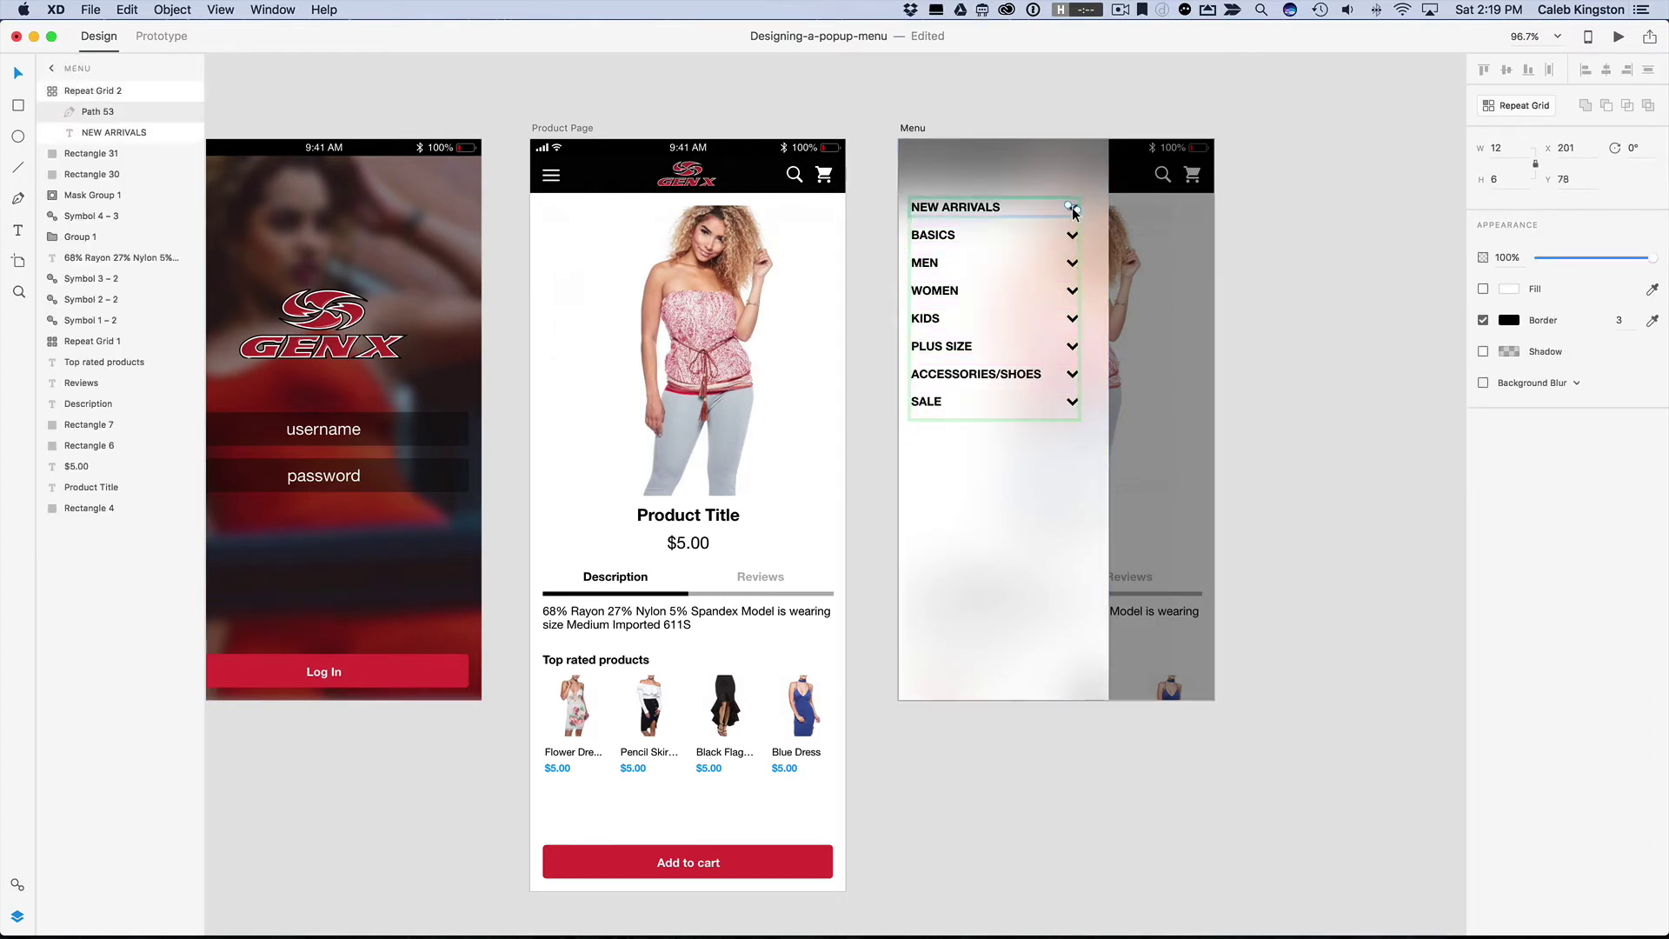
pyautogui.moveTo(1075, 212); pyautogui.dragTo(1083, 214)
pyautogui.click(1086, 206)
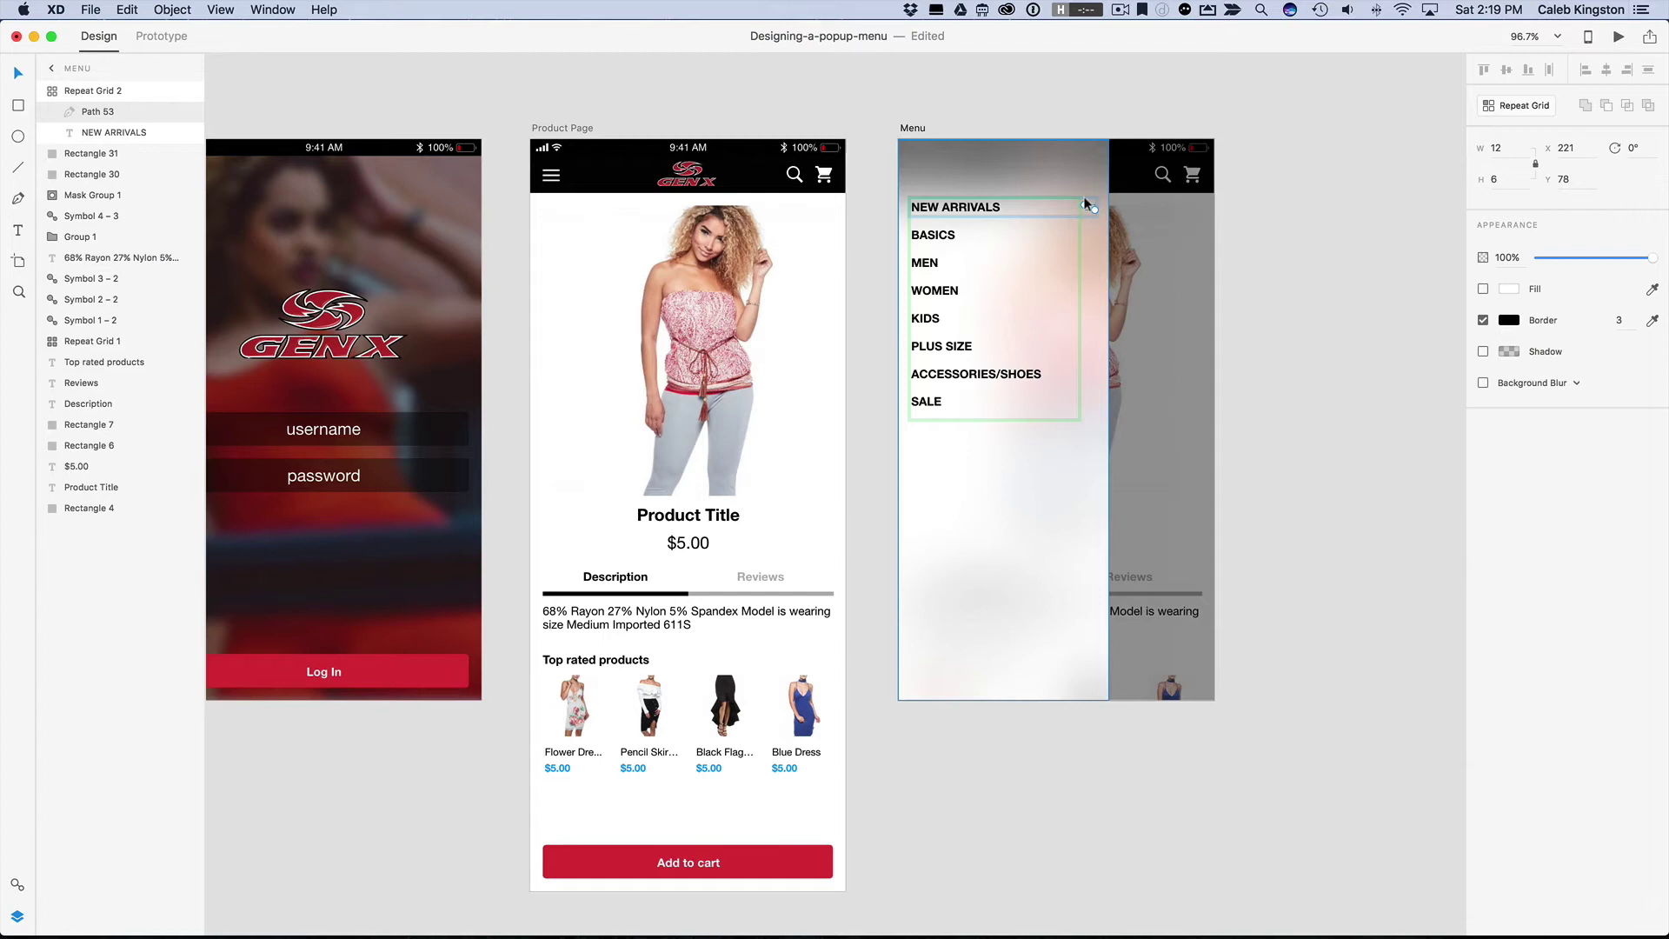
pyautogui.click(1257, 280)
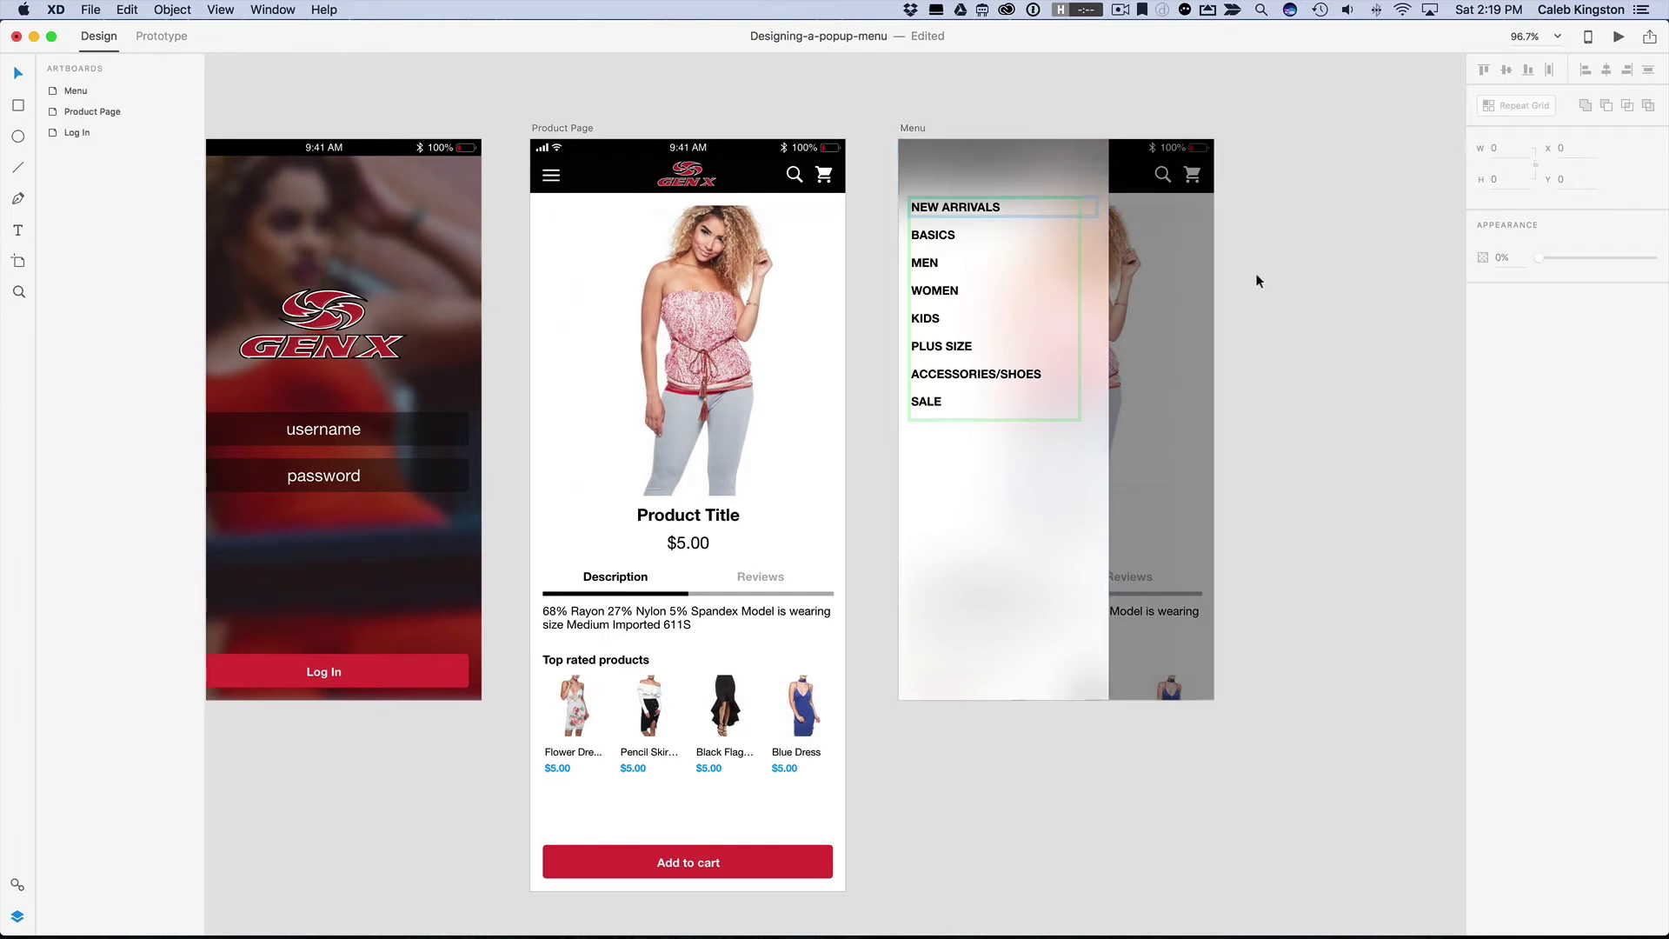
pyautogui.click(1024, 252)
pyautogui.click(939, 293)
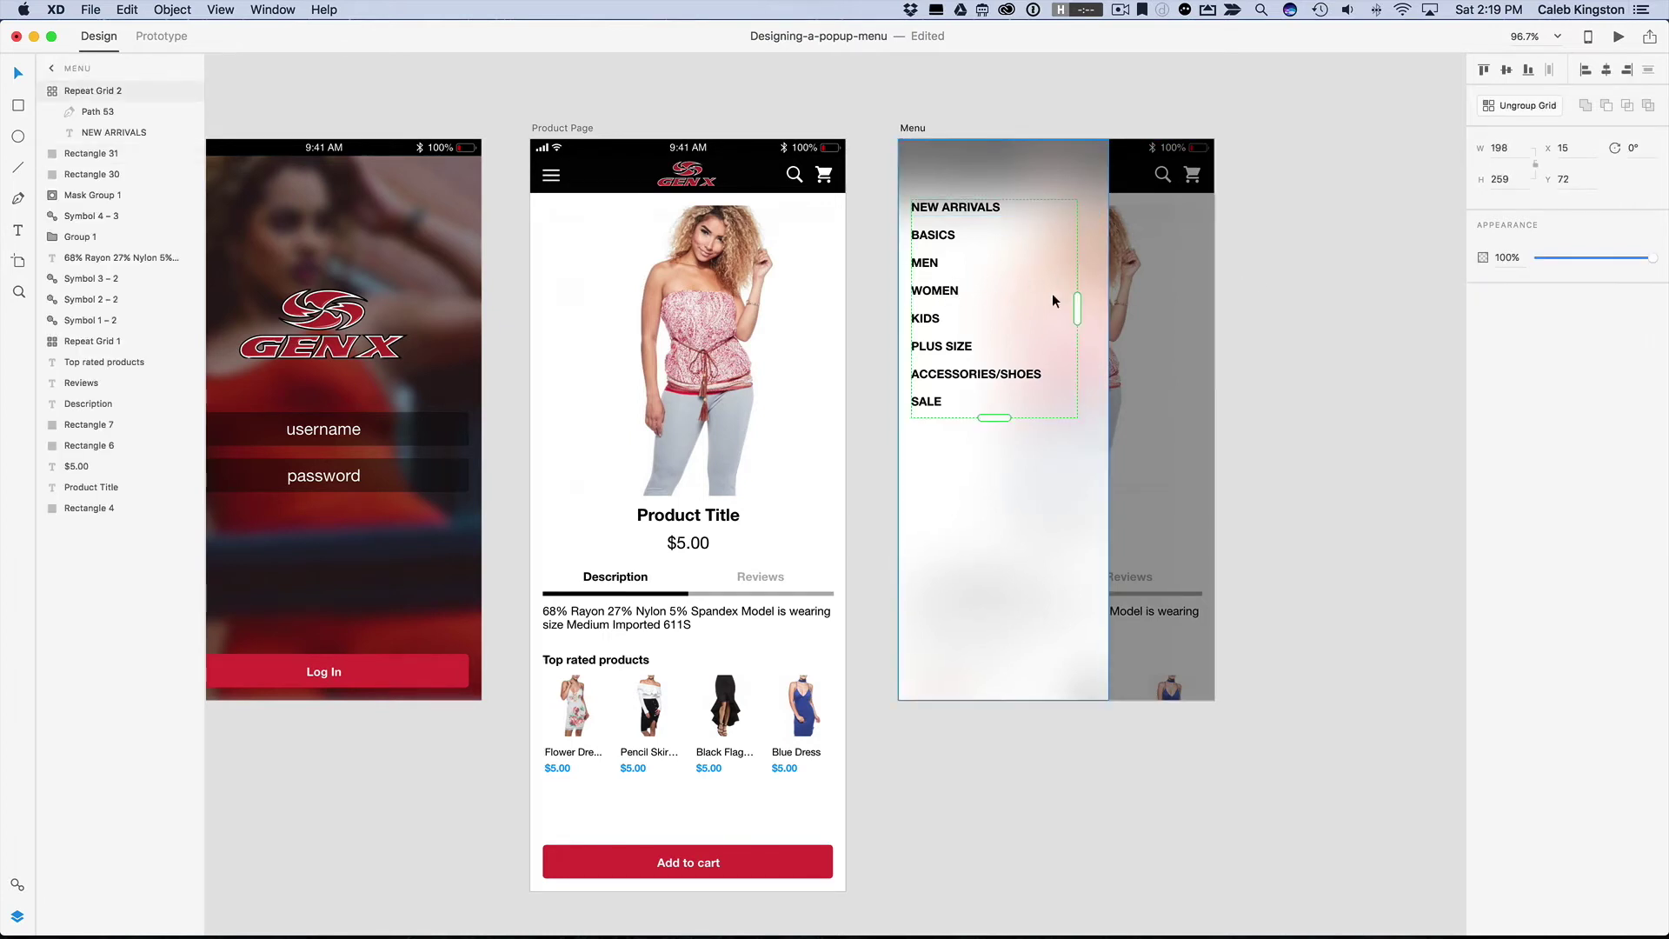
pyautogui.moveTo(1078, 309); pyautogui.dragTo(1106, 304)
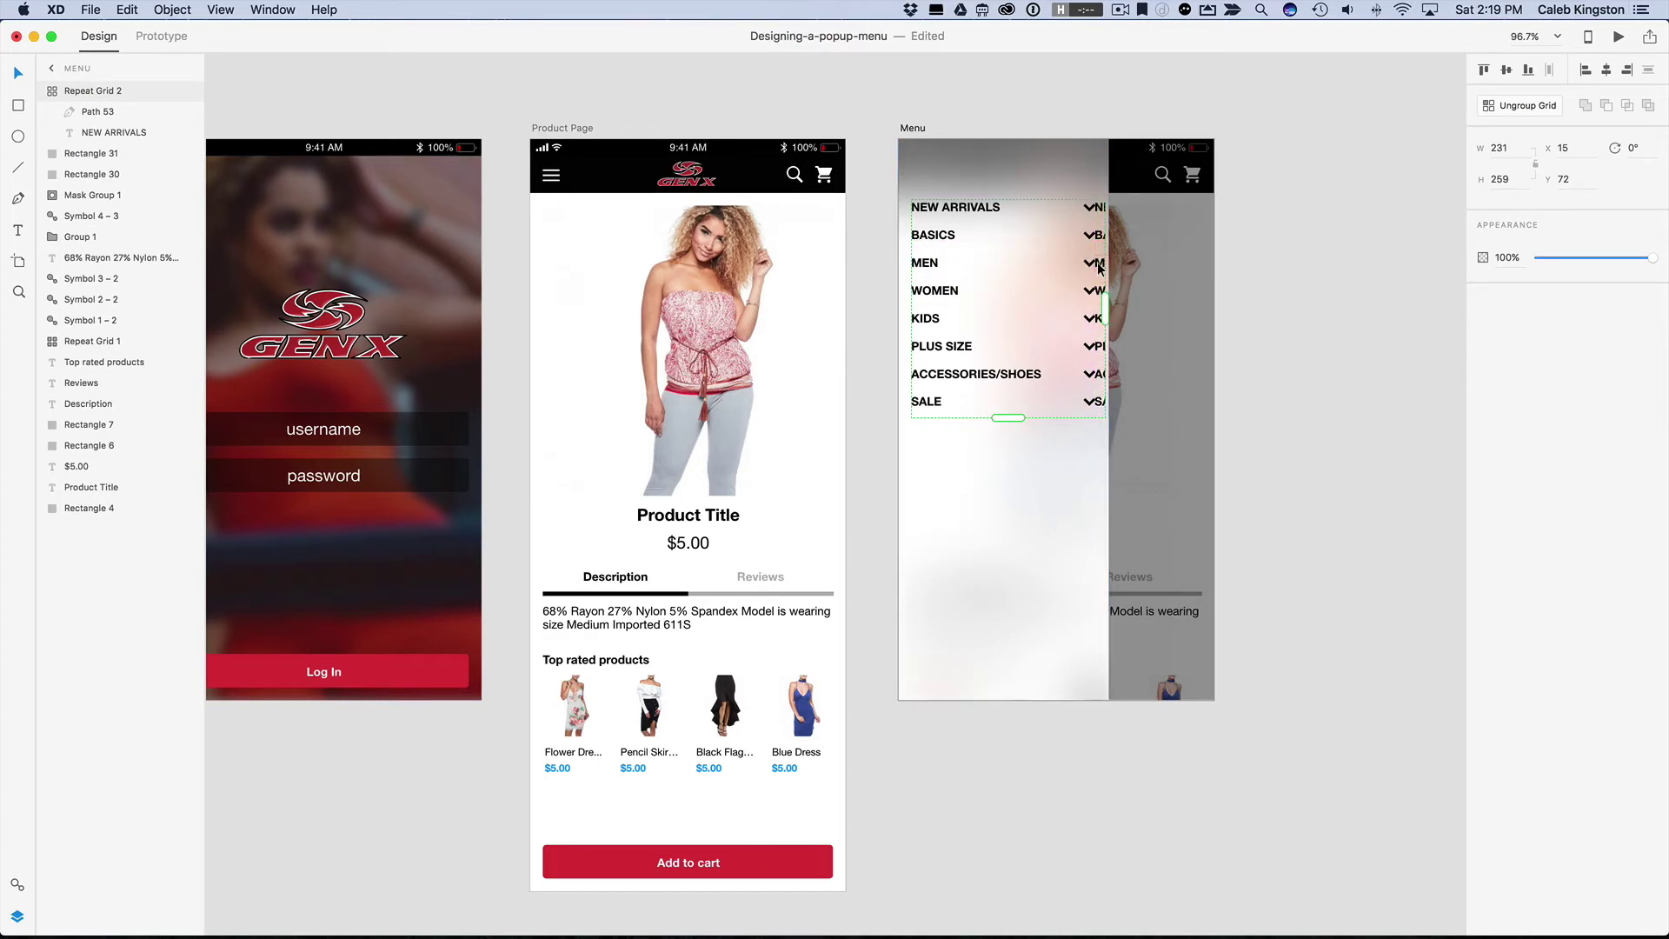
pyautogui.moveTo(1097, 268); pyautogui.dragTo(1105, 271)
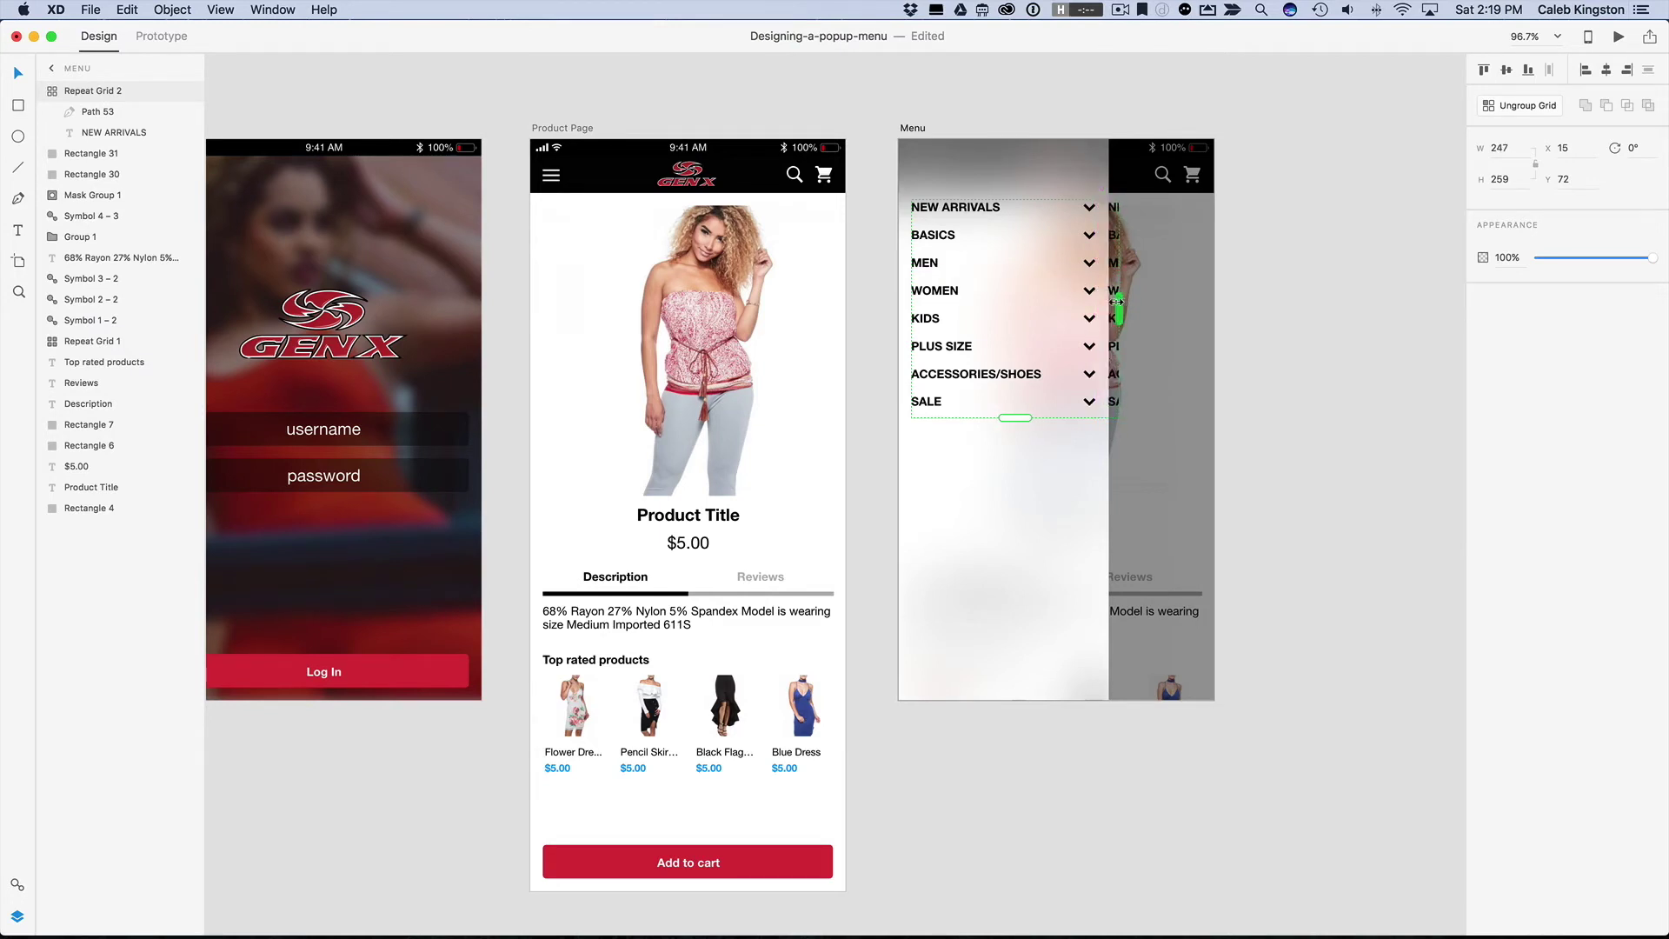
# Step: Set the chevron border thickness to 2 px
pyautogui.doubleClick(1089, 211)
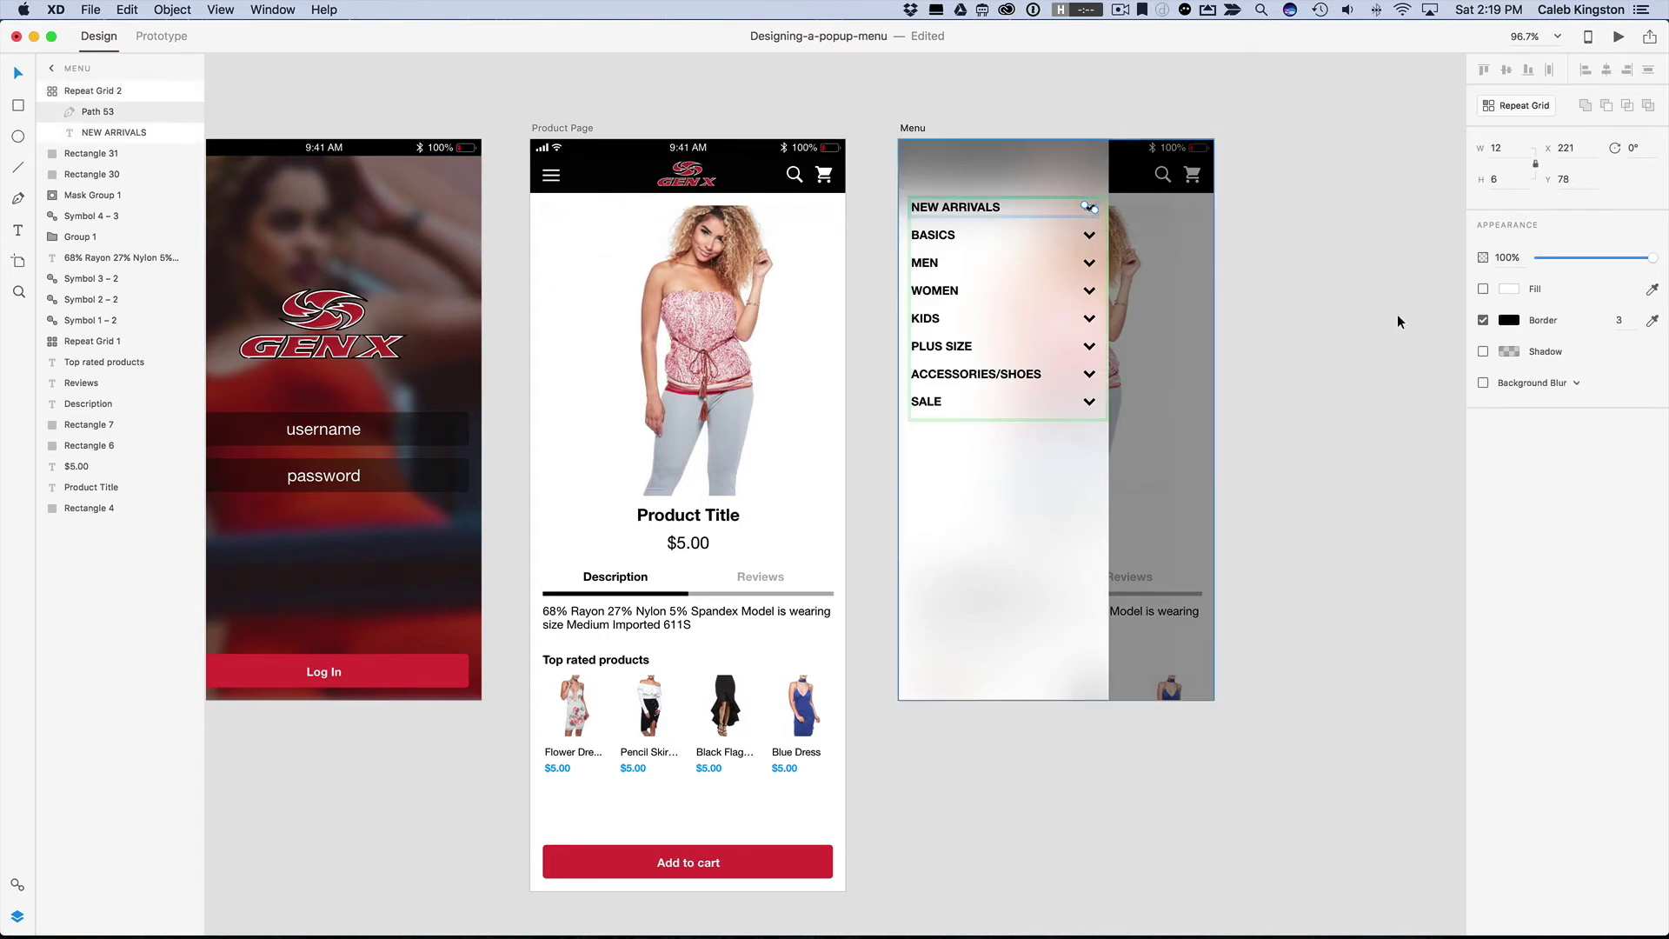
pyautogui.click(1620, 320)
pyautogui.write('2')
pyautogui.press('Return')
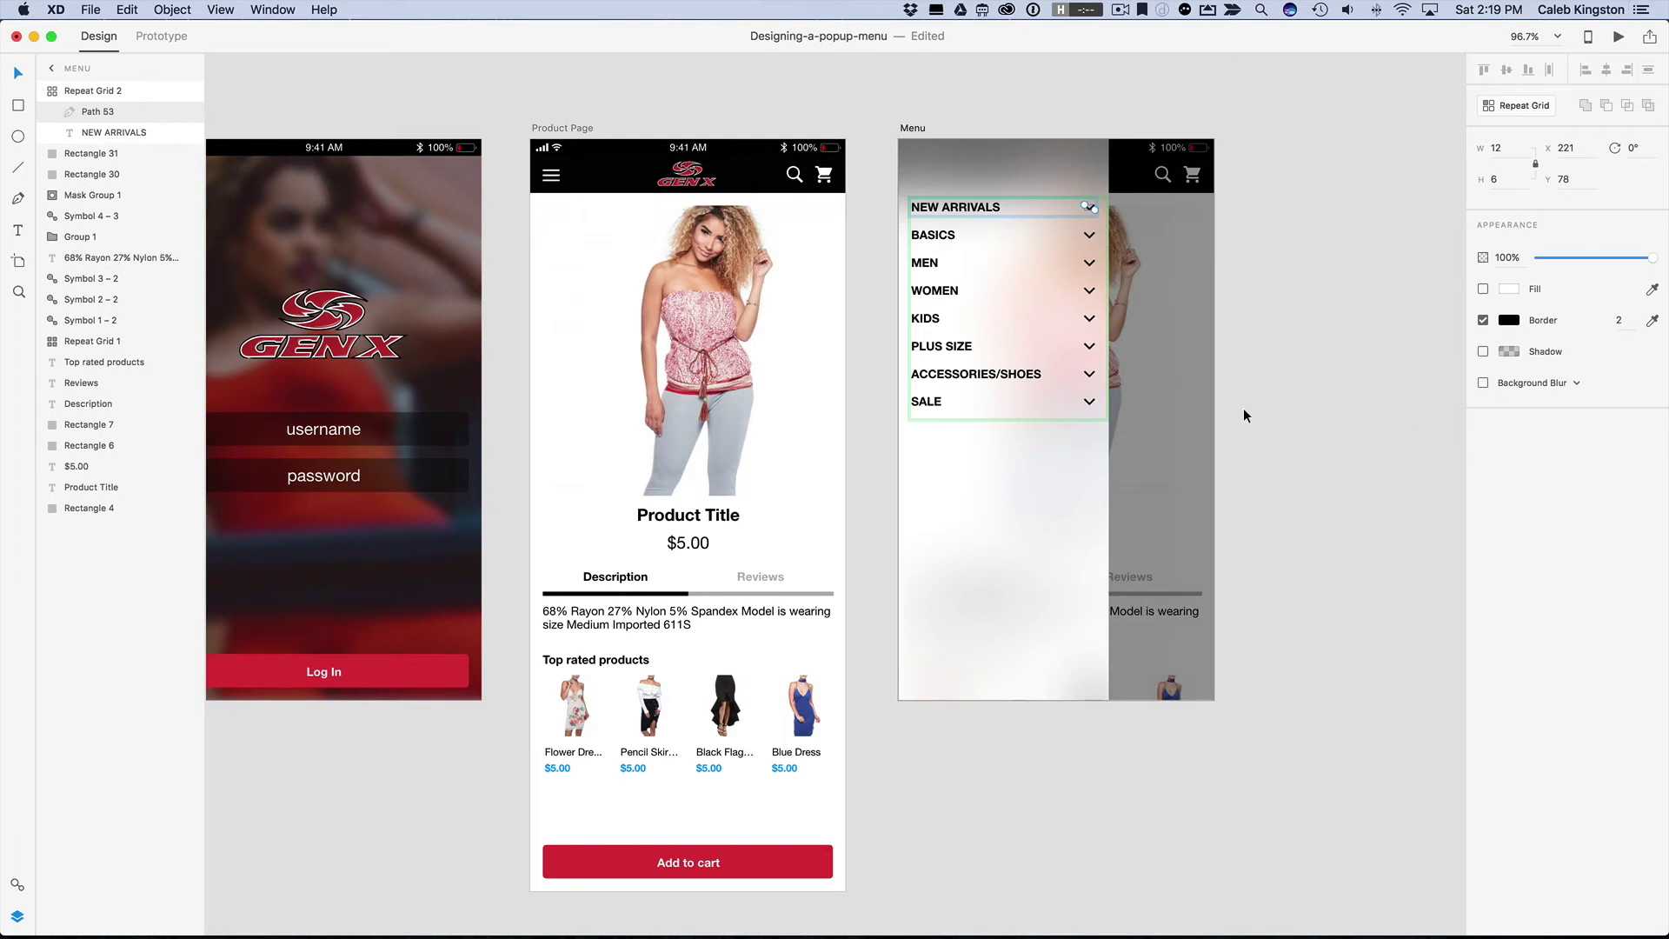
pyautogui.click(1244, 415)
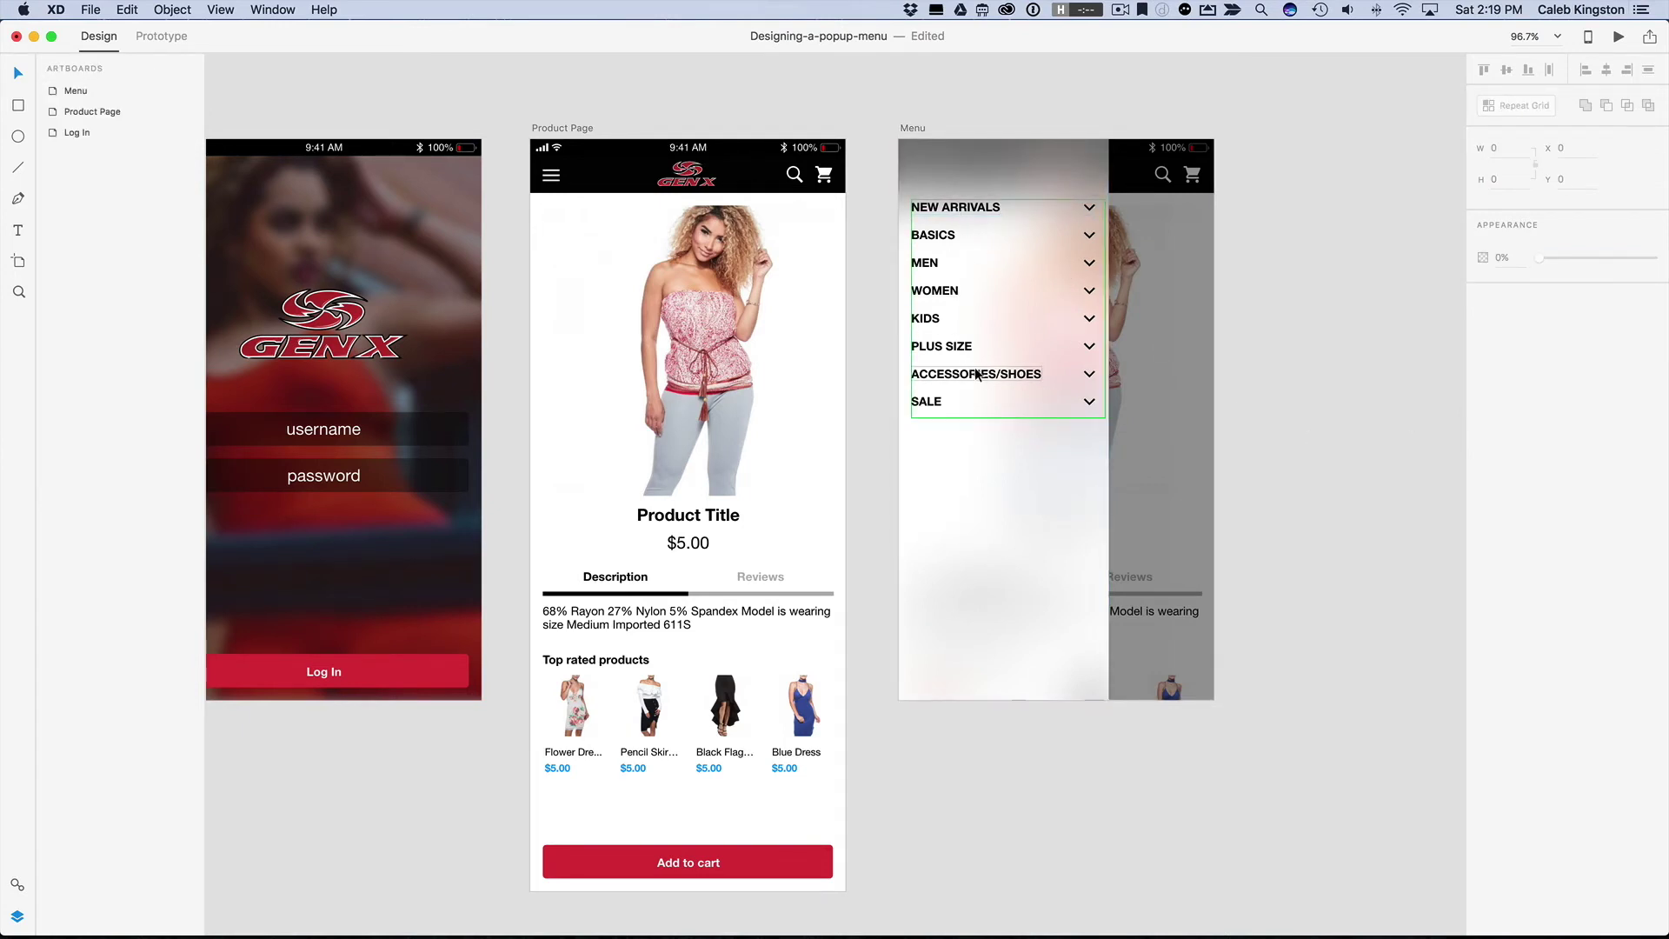
pyautogui.scroll(2, 989, 154)
pyautogui.hscroll(-1, 989, 154)
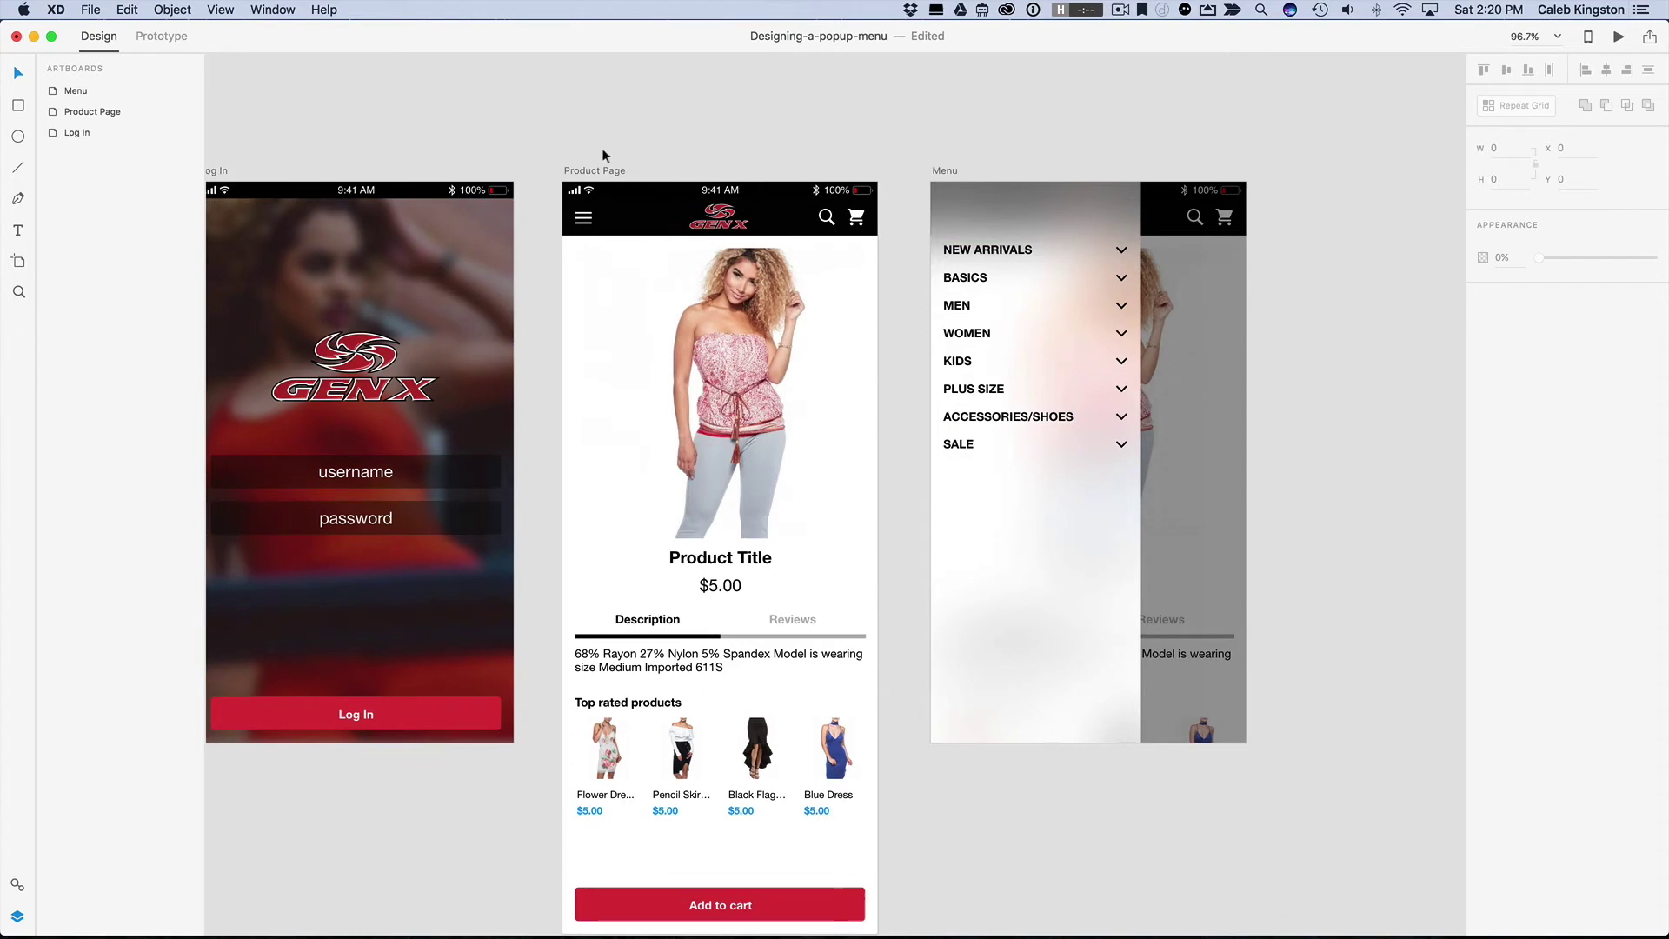
# Step: Add a 'LOG OUT' text label low in the menu panel
pyautogui.click(19, 229)
pyautogui.click(944, 699)
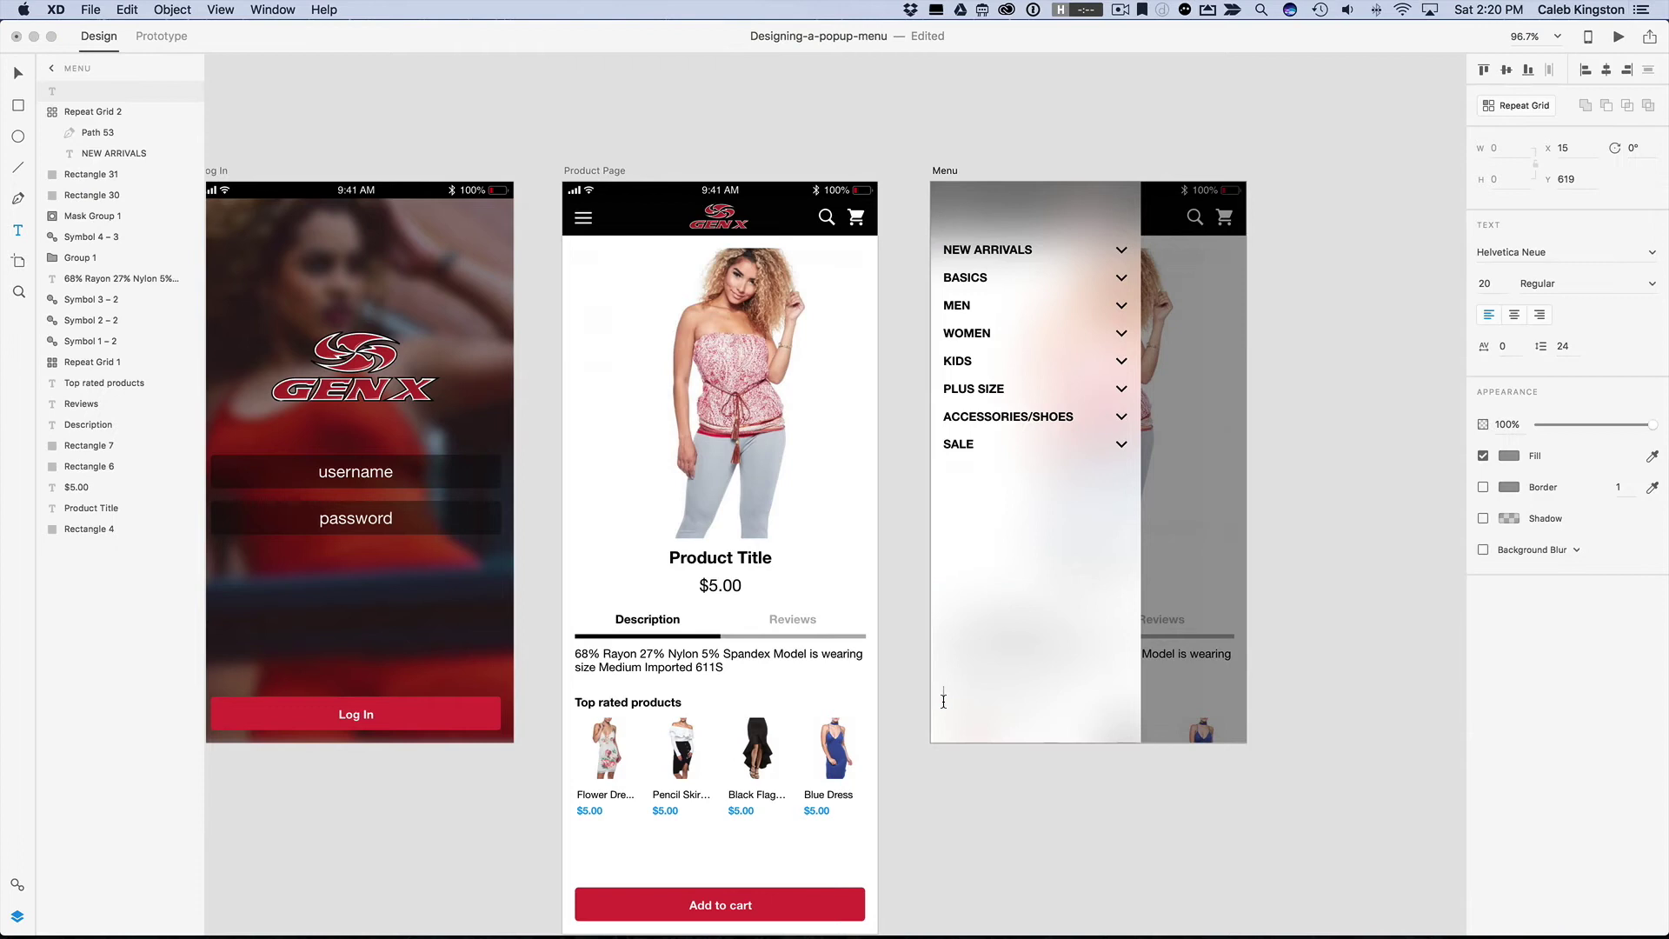
pyautogui.write('LOG OUT')
pyautogui.press('Escape')
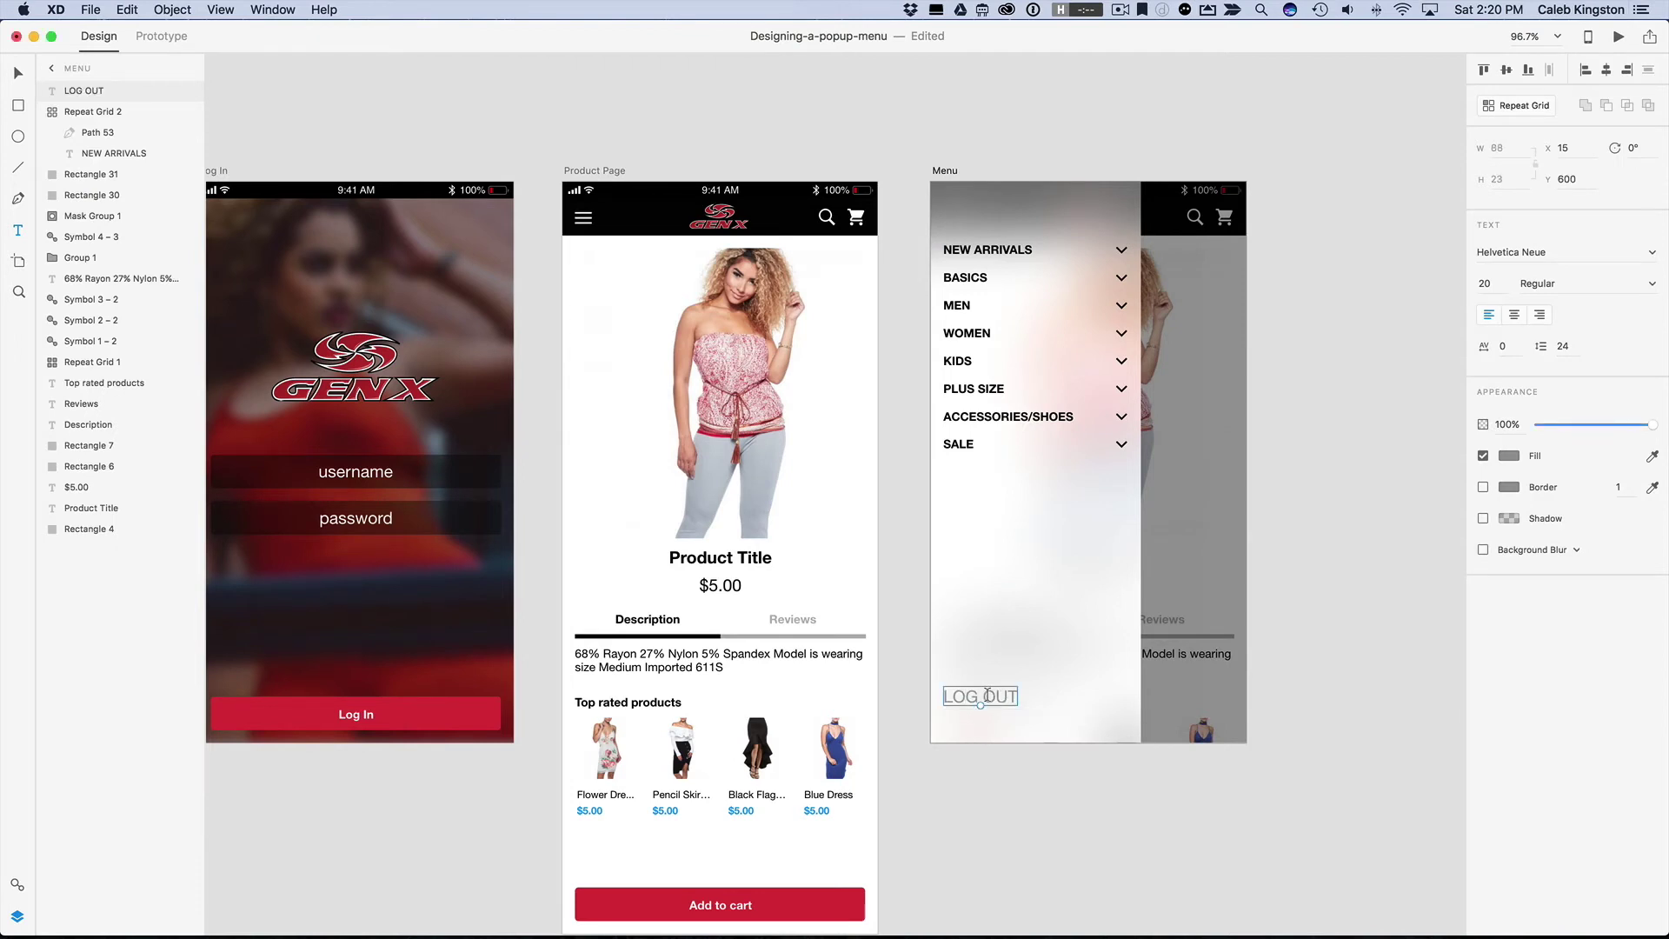
pyautogui.press('Escape')
# Step: Paste the SALE label's appearance onto LOG OUT and move it lower
pyautogui.press('super+shift+y')
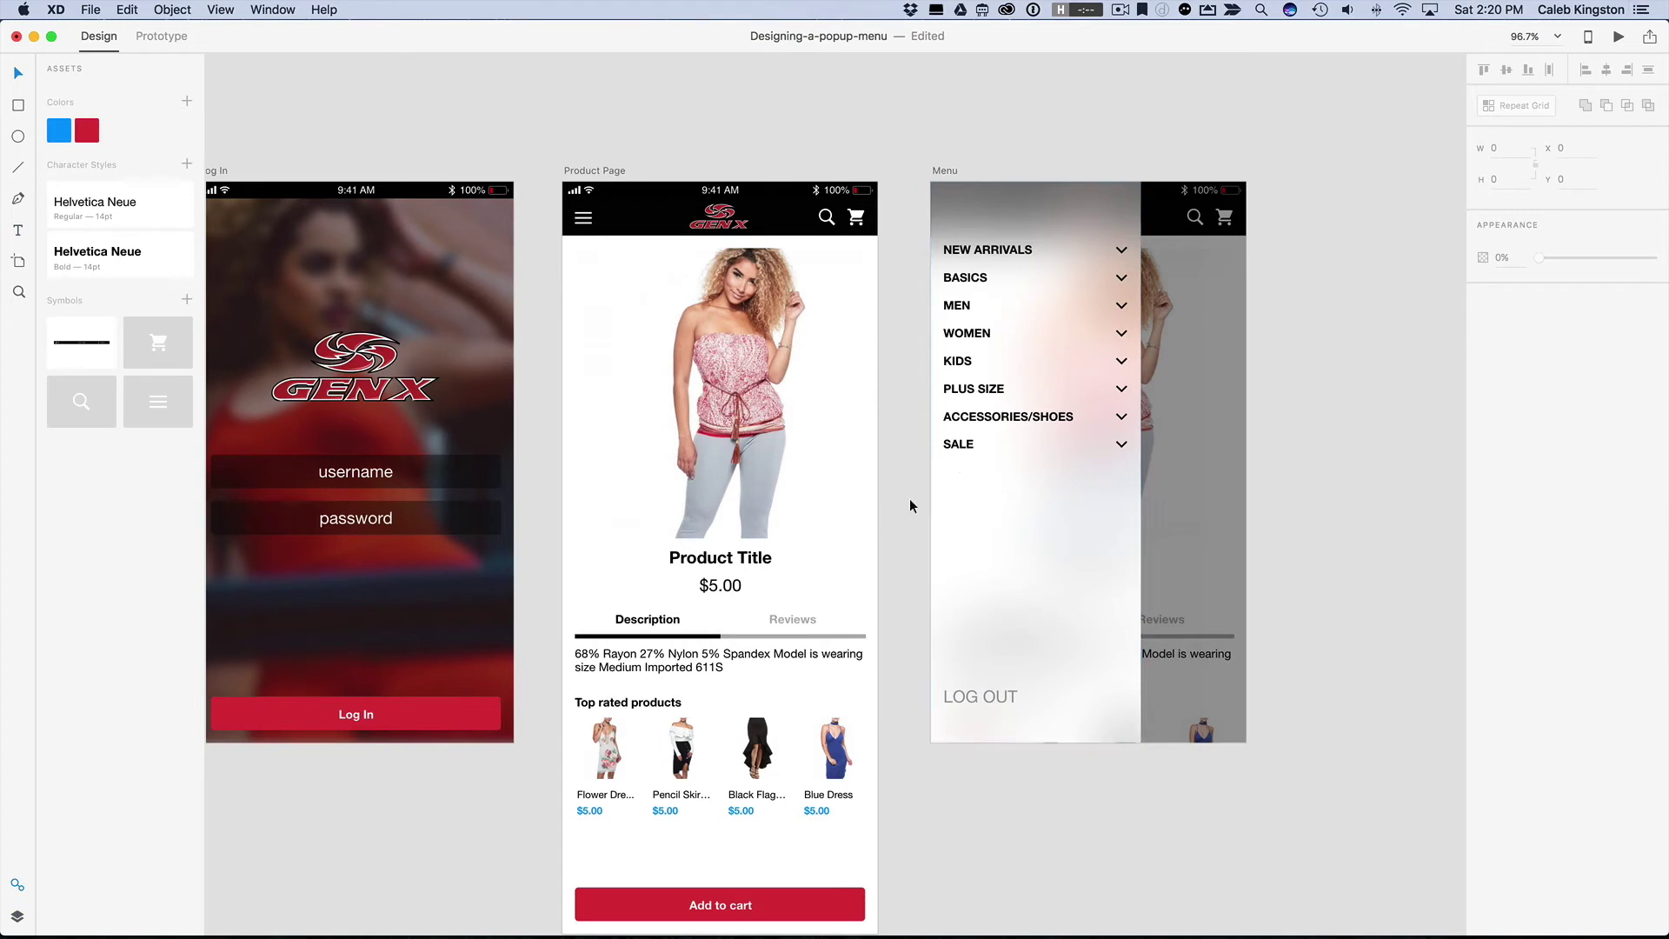
pyautogui.doubleClick(962, 448)
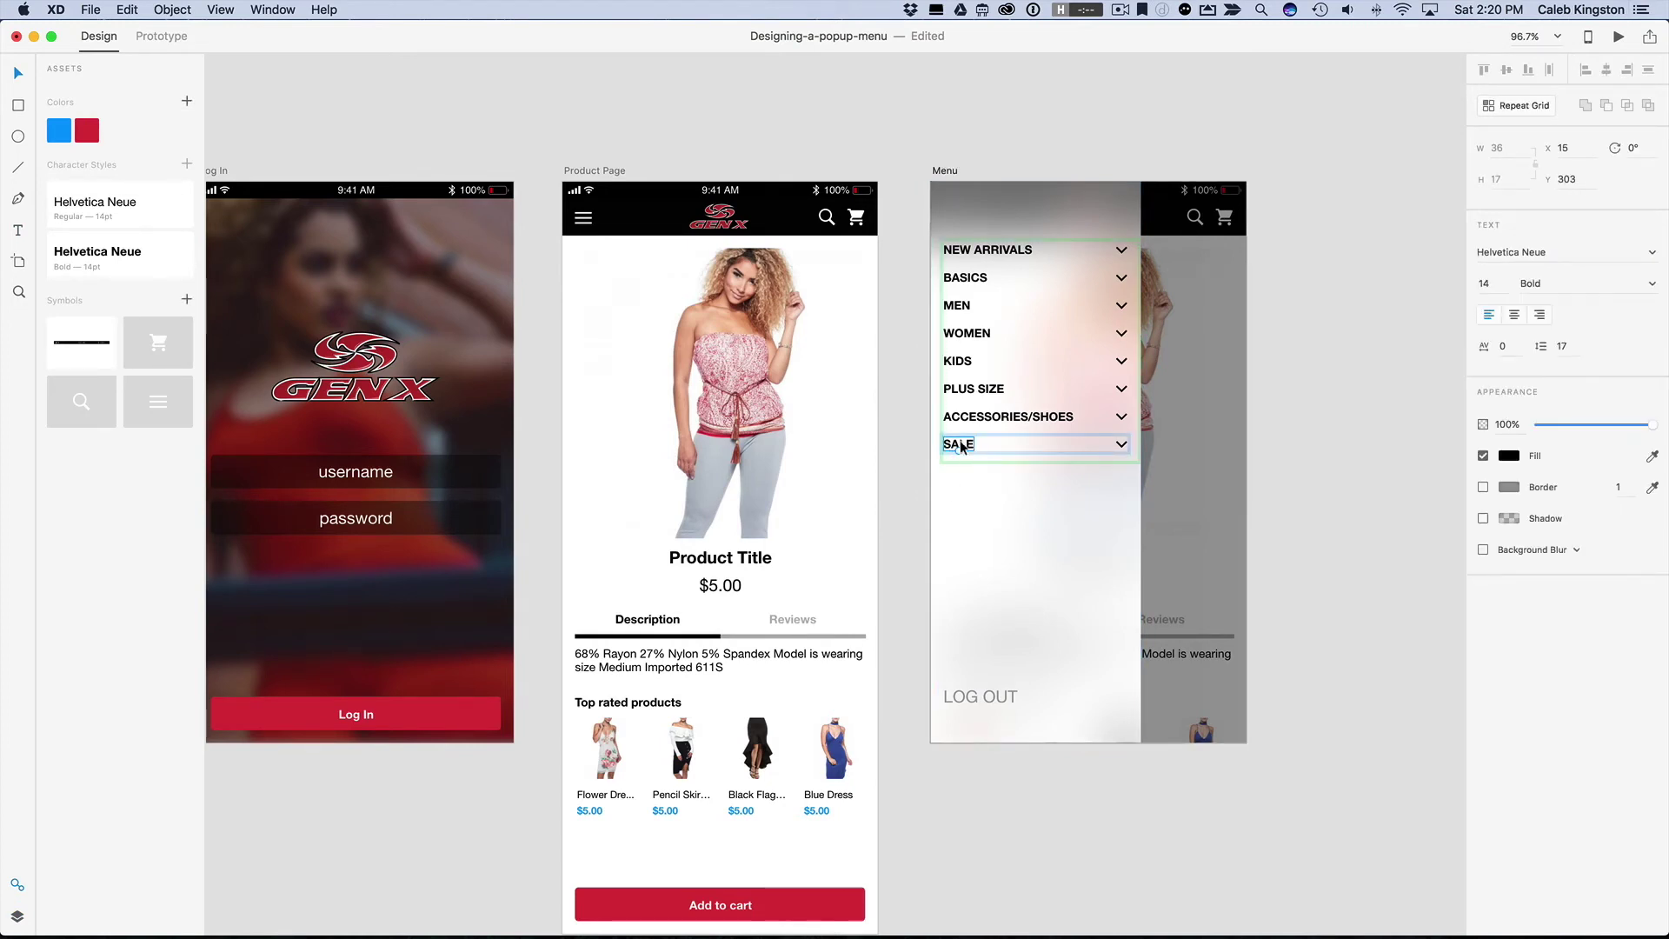
pyautogui.click(979, 697)
pyautogui.press('super+alt+v')
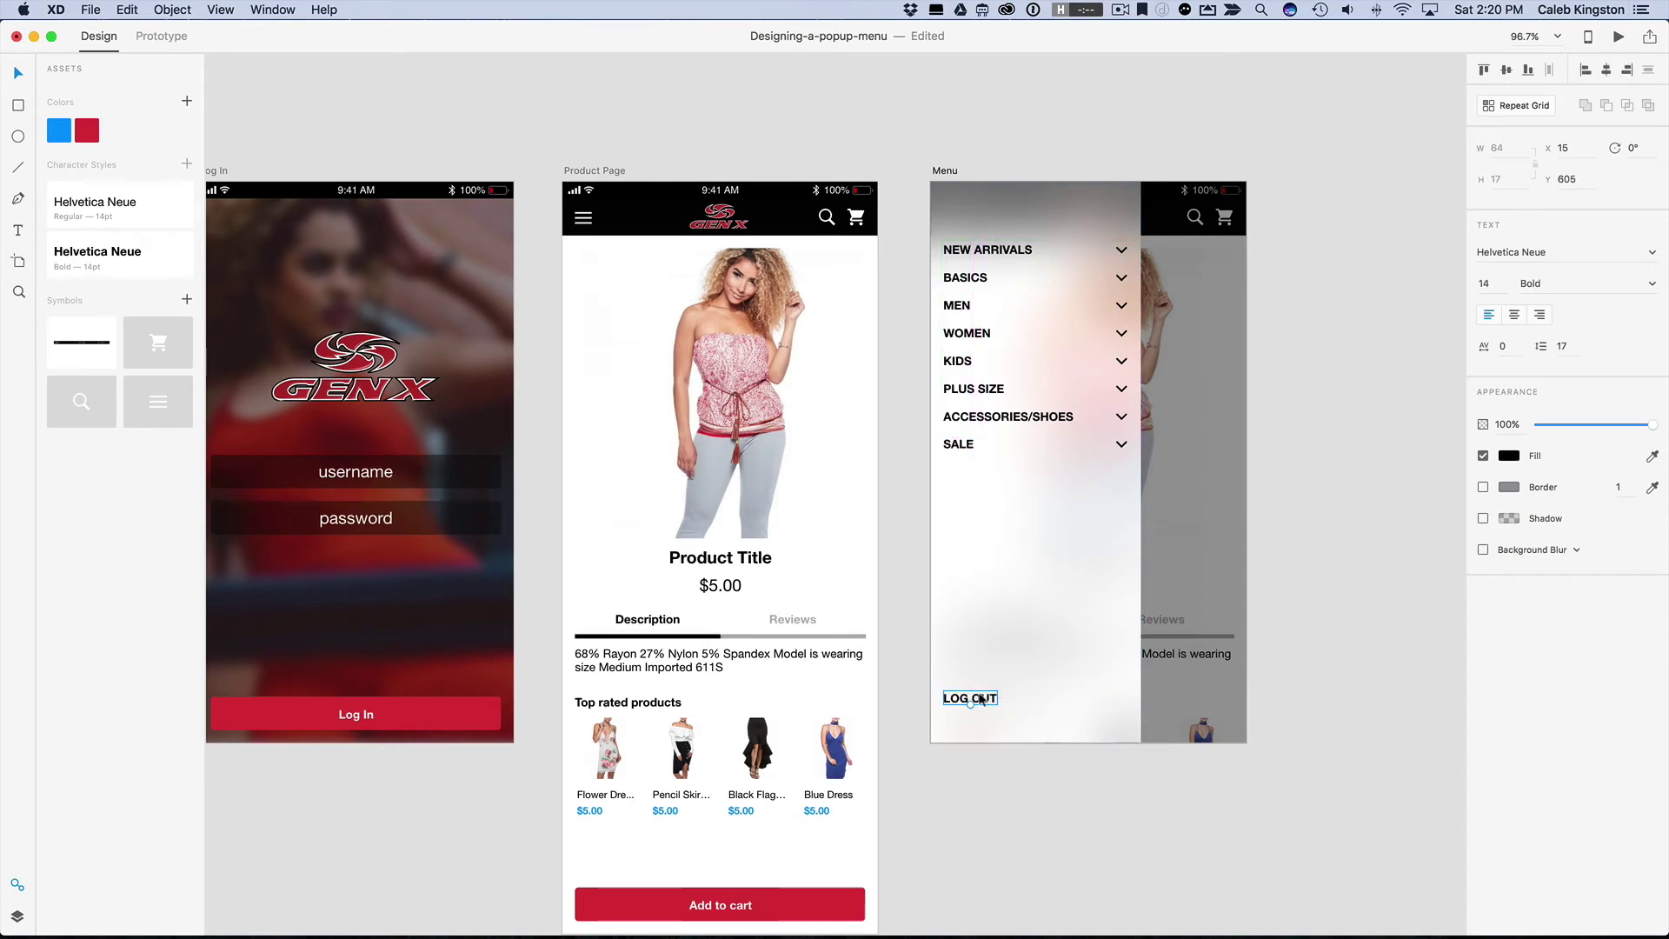
pyautogui.moveTo(984, 702); pyautogui.dragTo(985, 710)
pyautogui.scroll(1, 991, 739)
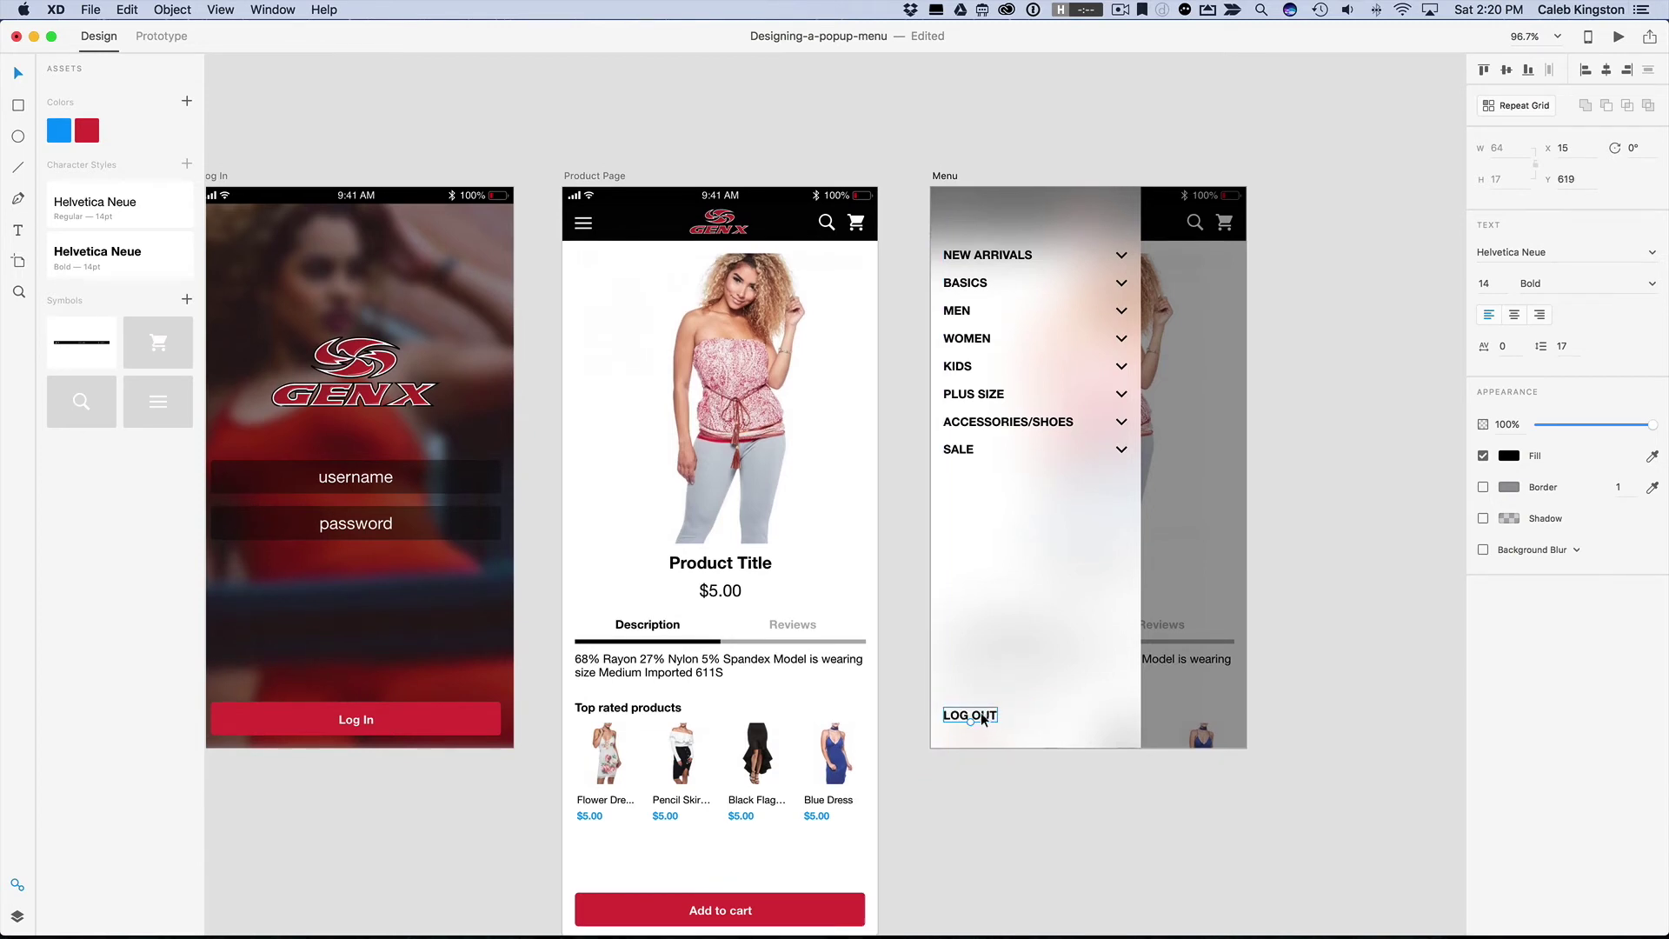
pyautogui.click(1004, 772)
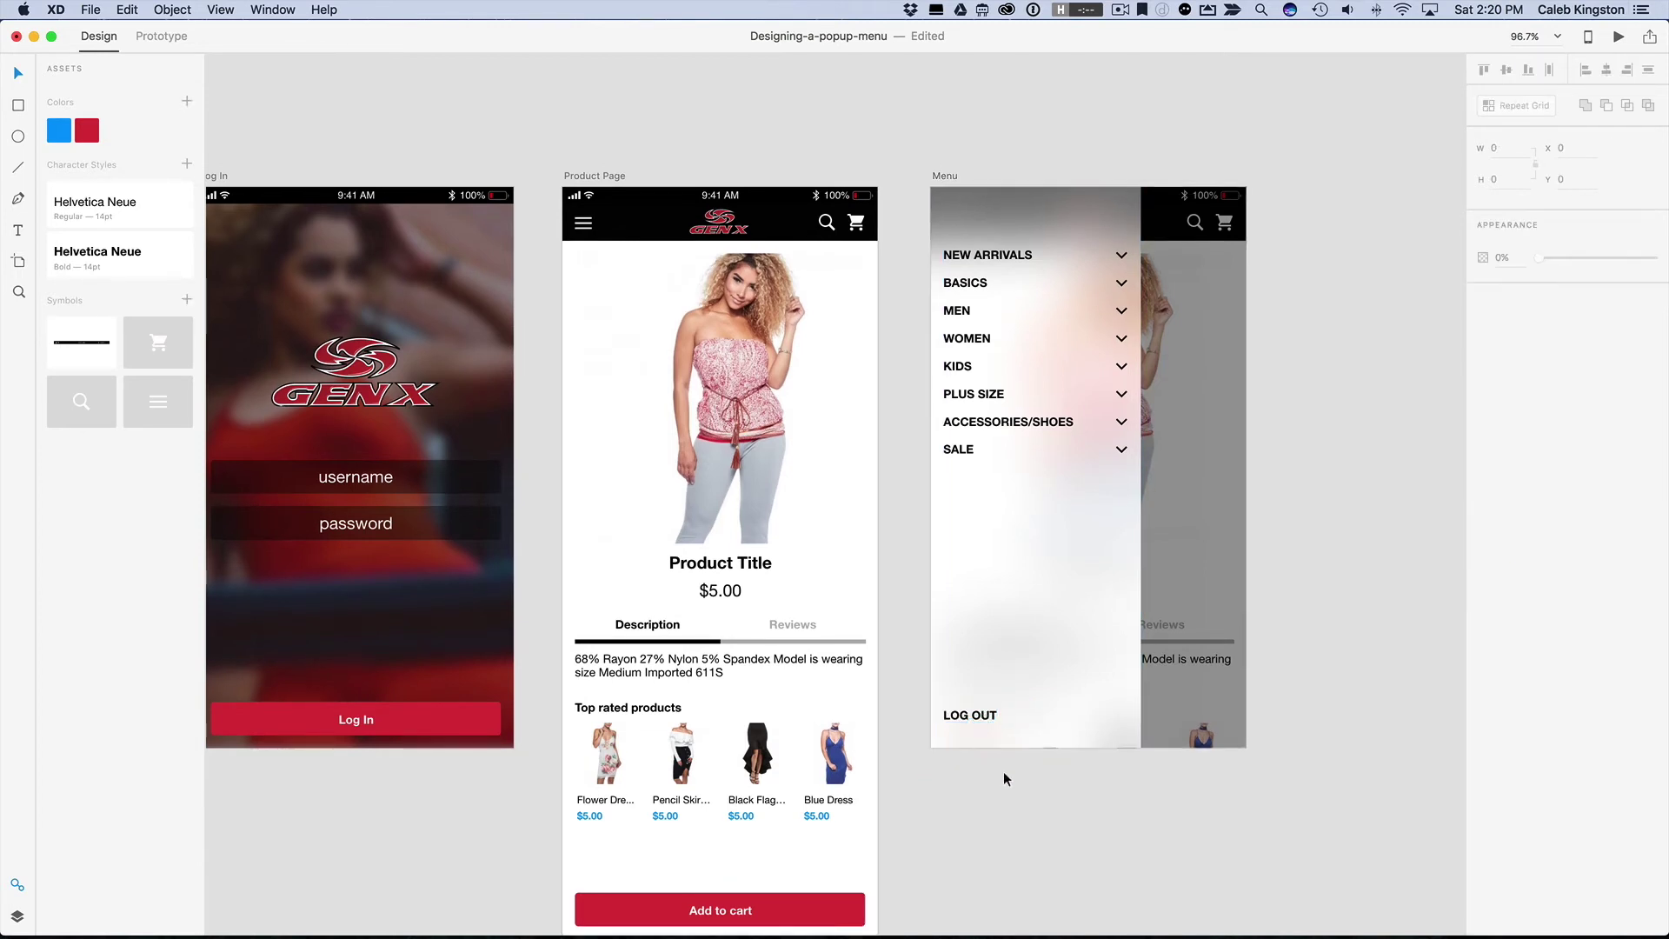
# Step: In Prototype mode, link the LOG OUT label to the Log In screen
pyautogui.click(159, 38)
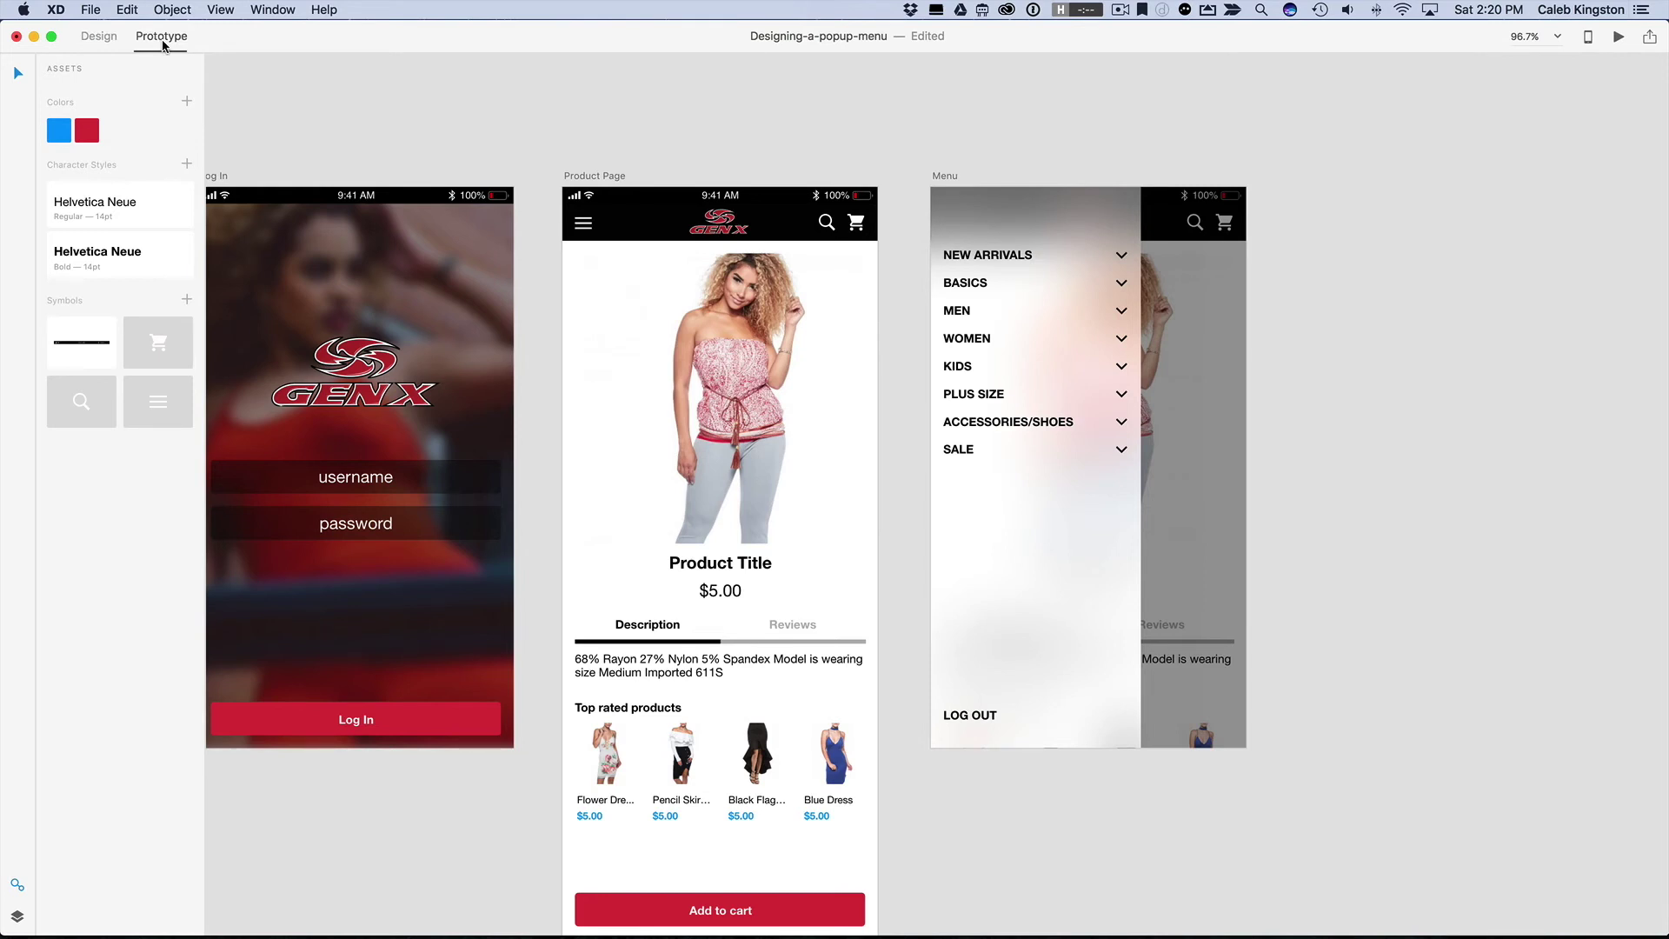
pyautogui.click(972, 714)
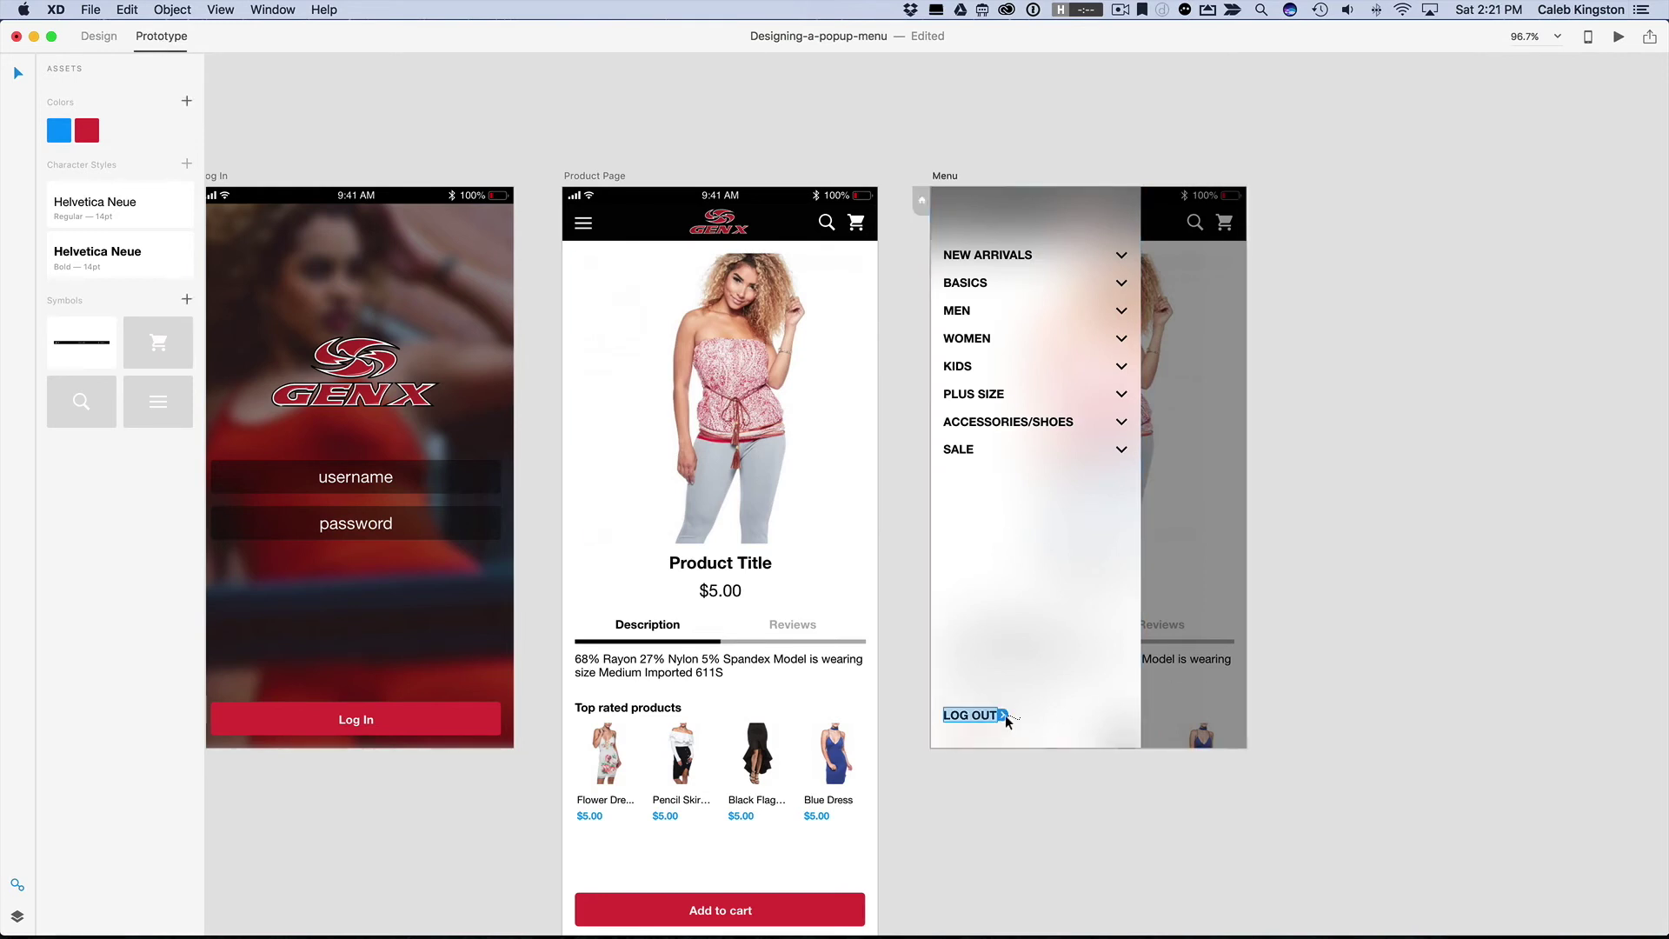
pyautogui.moveTo(1006, 722); pyautogui.dragTo(400, 492)
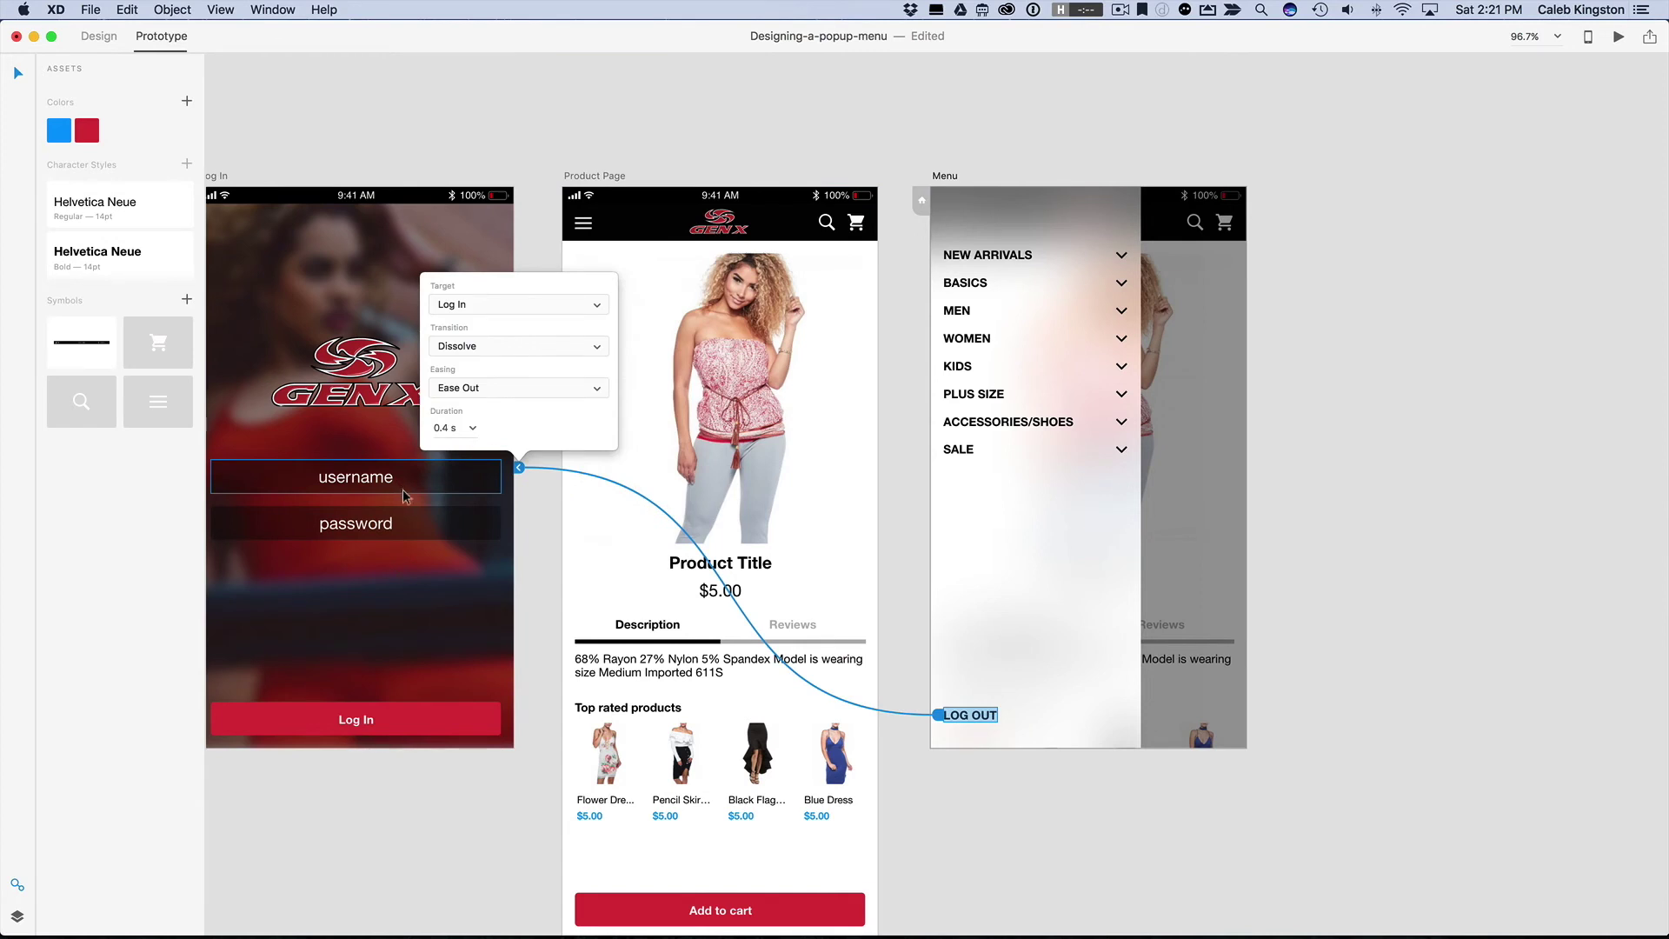
# Step: Retarget the Product Page menu icon's link to the Menu screen and check Menu's links
pyautogui.click(581, 223)
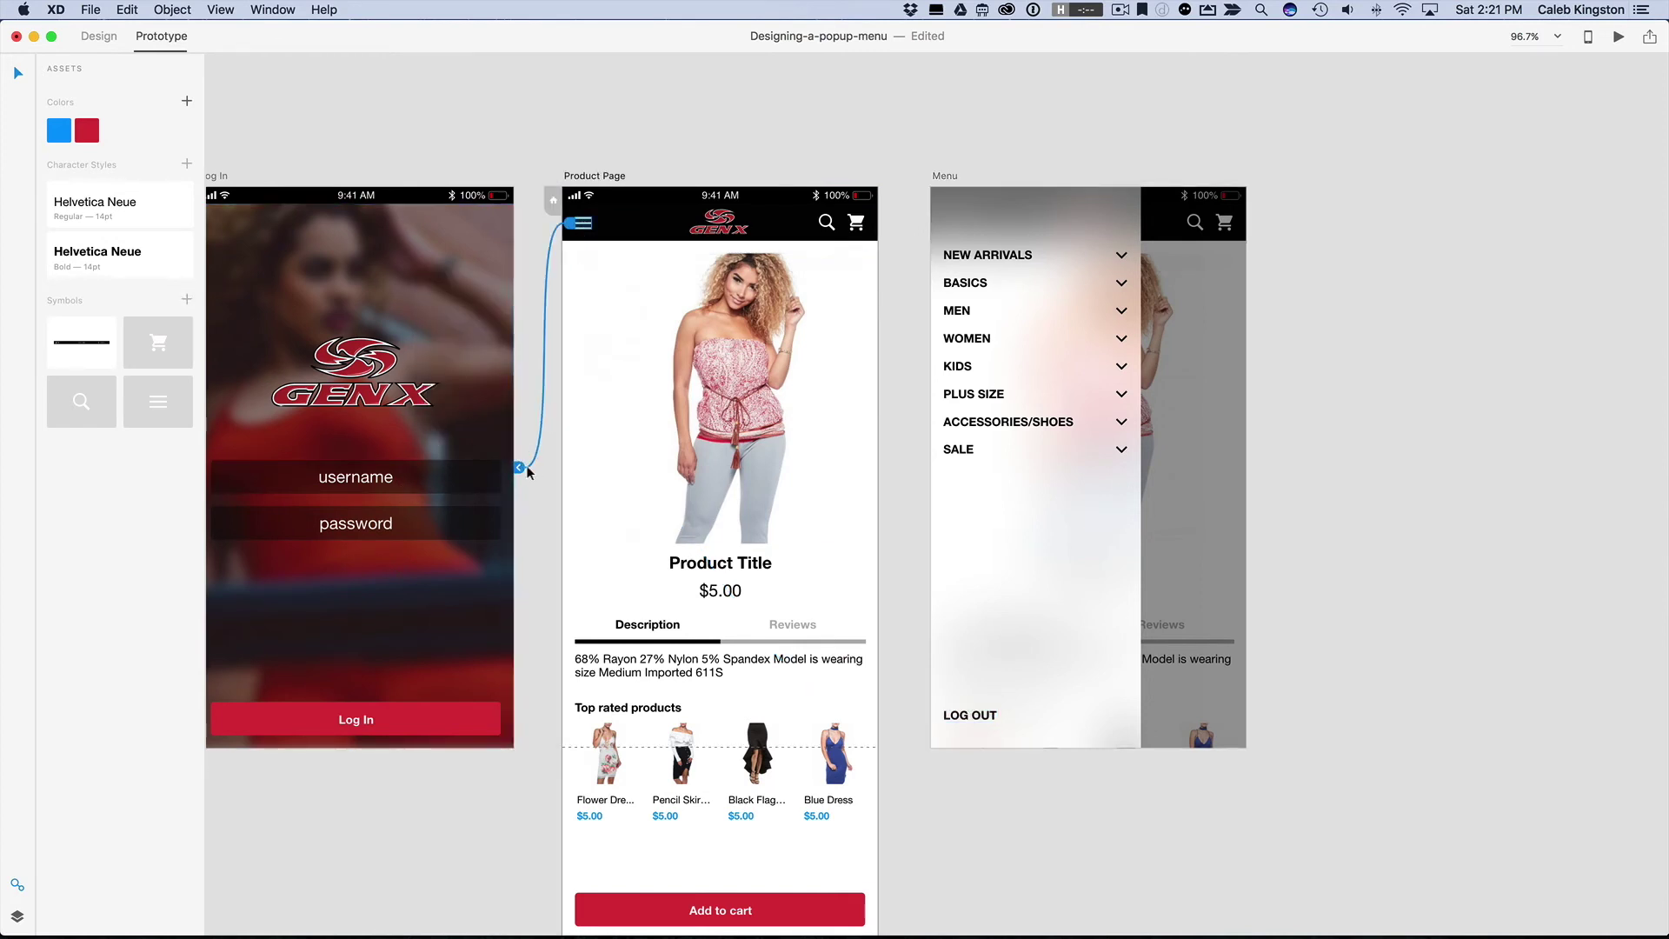
pyautogui.moveTo(519, 469); pyautogui.dragTo(1018, 375)
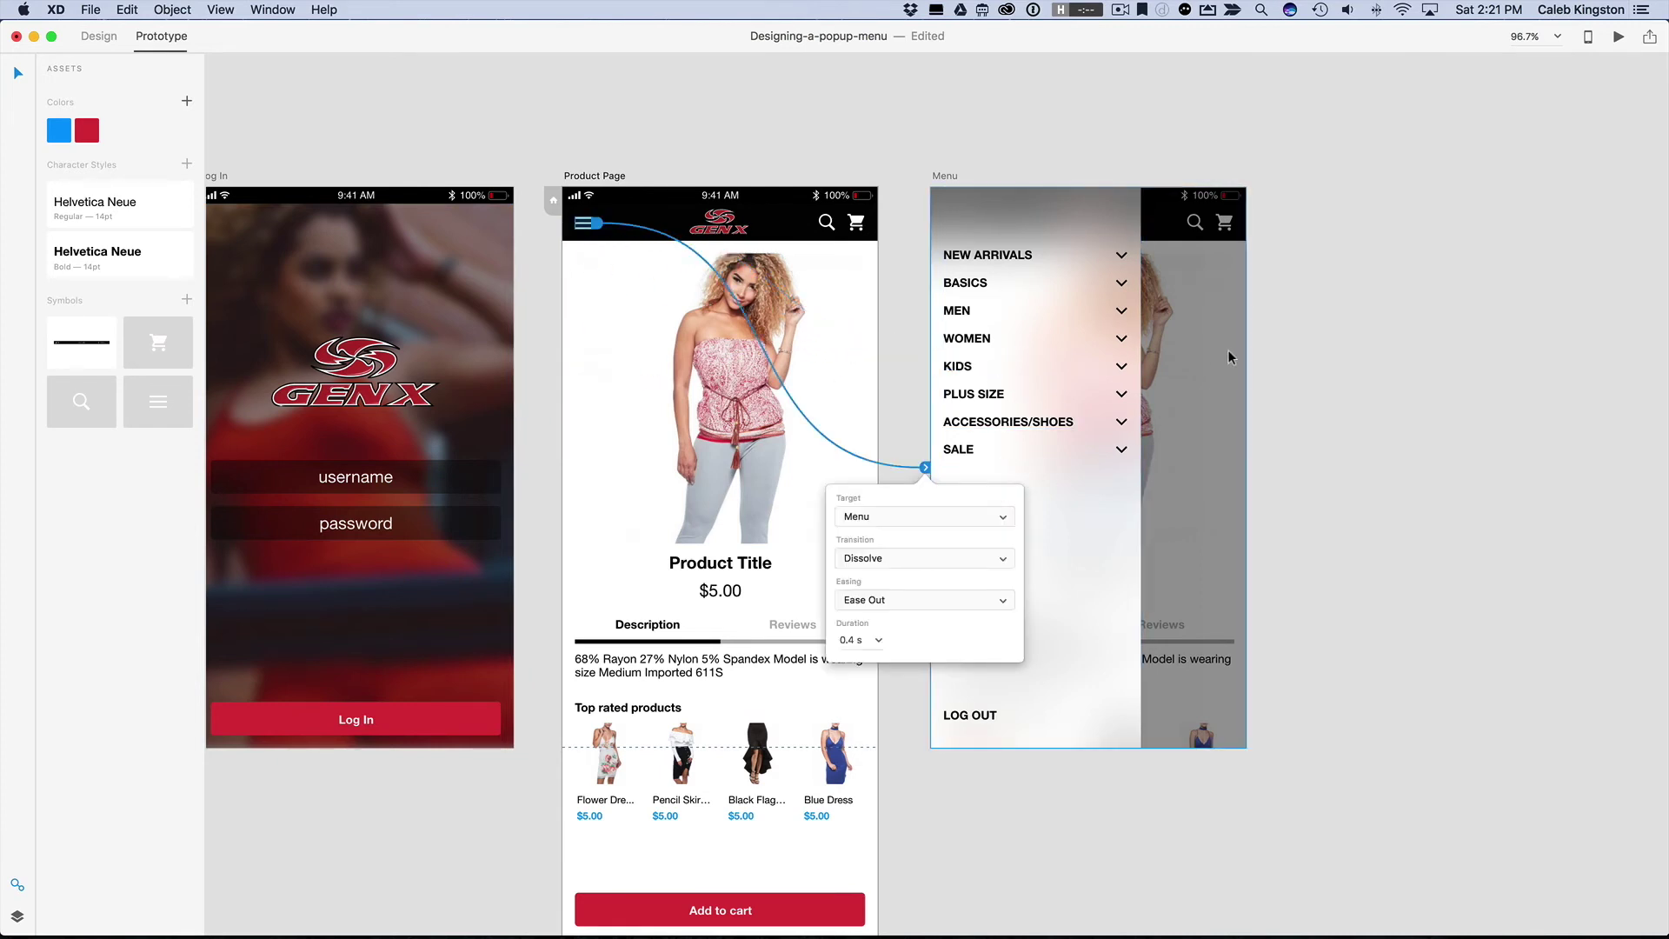
pyautogui.click(1173, 352)
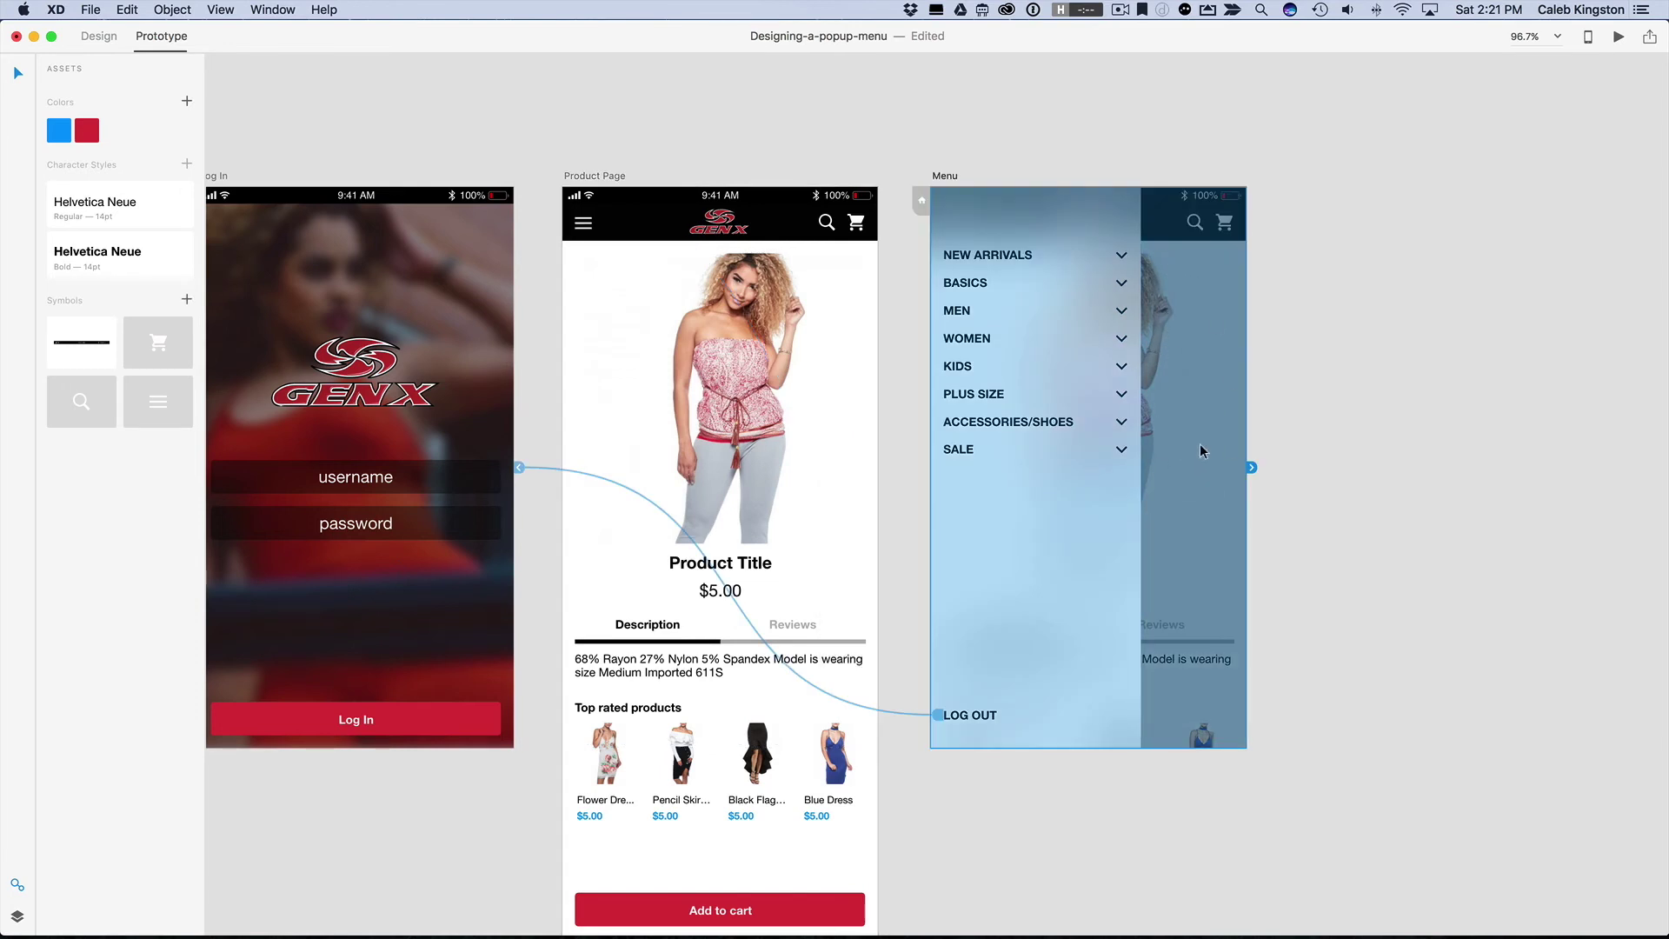
pyautogui.click(1285, 384)
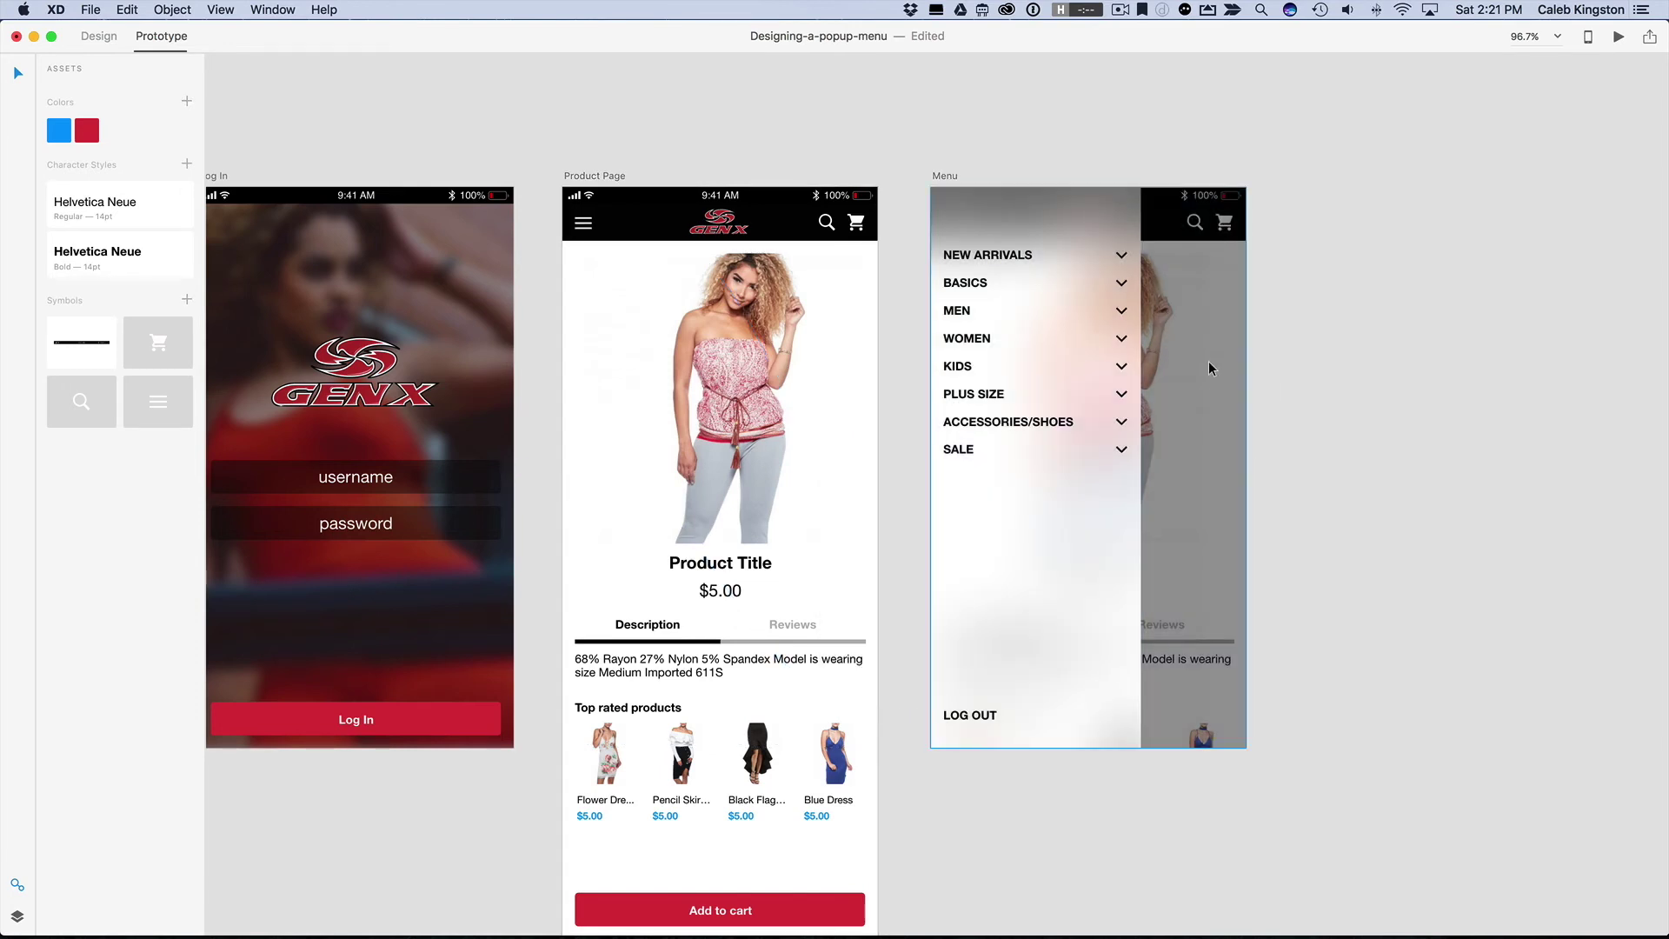
# Step: Draw a 125 × 667 rectangle over the Menu artboard's right strip and set its opacity to 0%
pyautogui.click(97, 37)
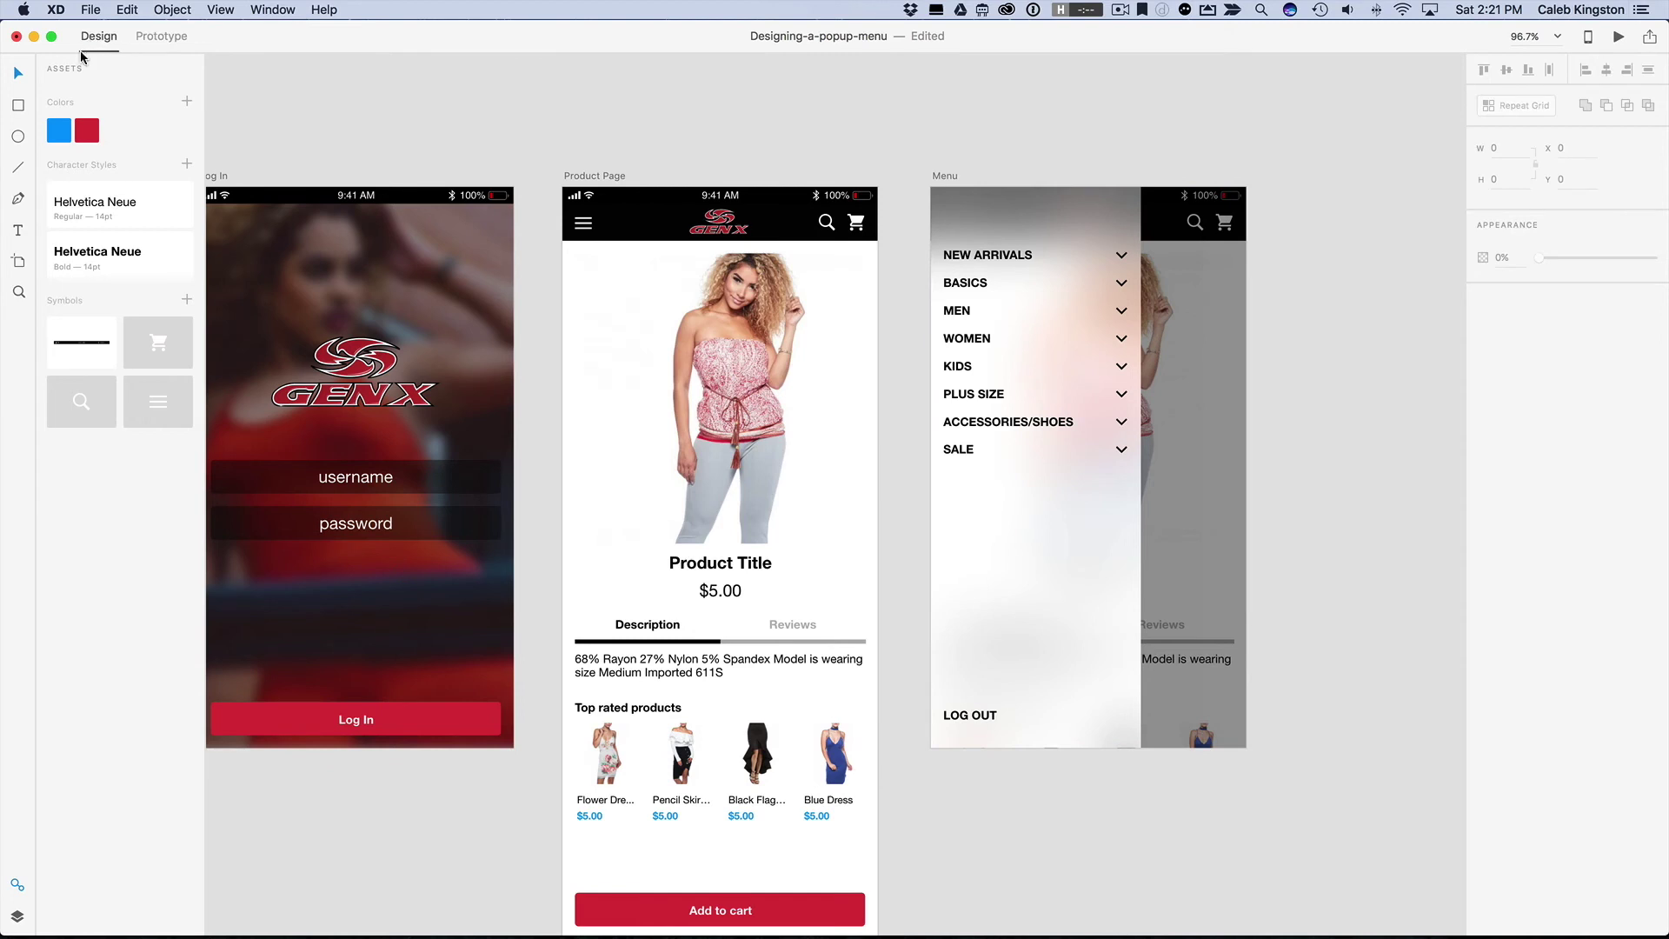
pyautogui.click(18, 105)
pyautogui.moveTo(1142, 185); pyautogui.dragTo(1248, 753)
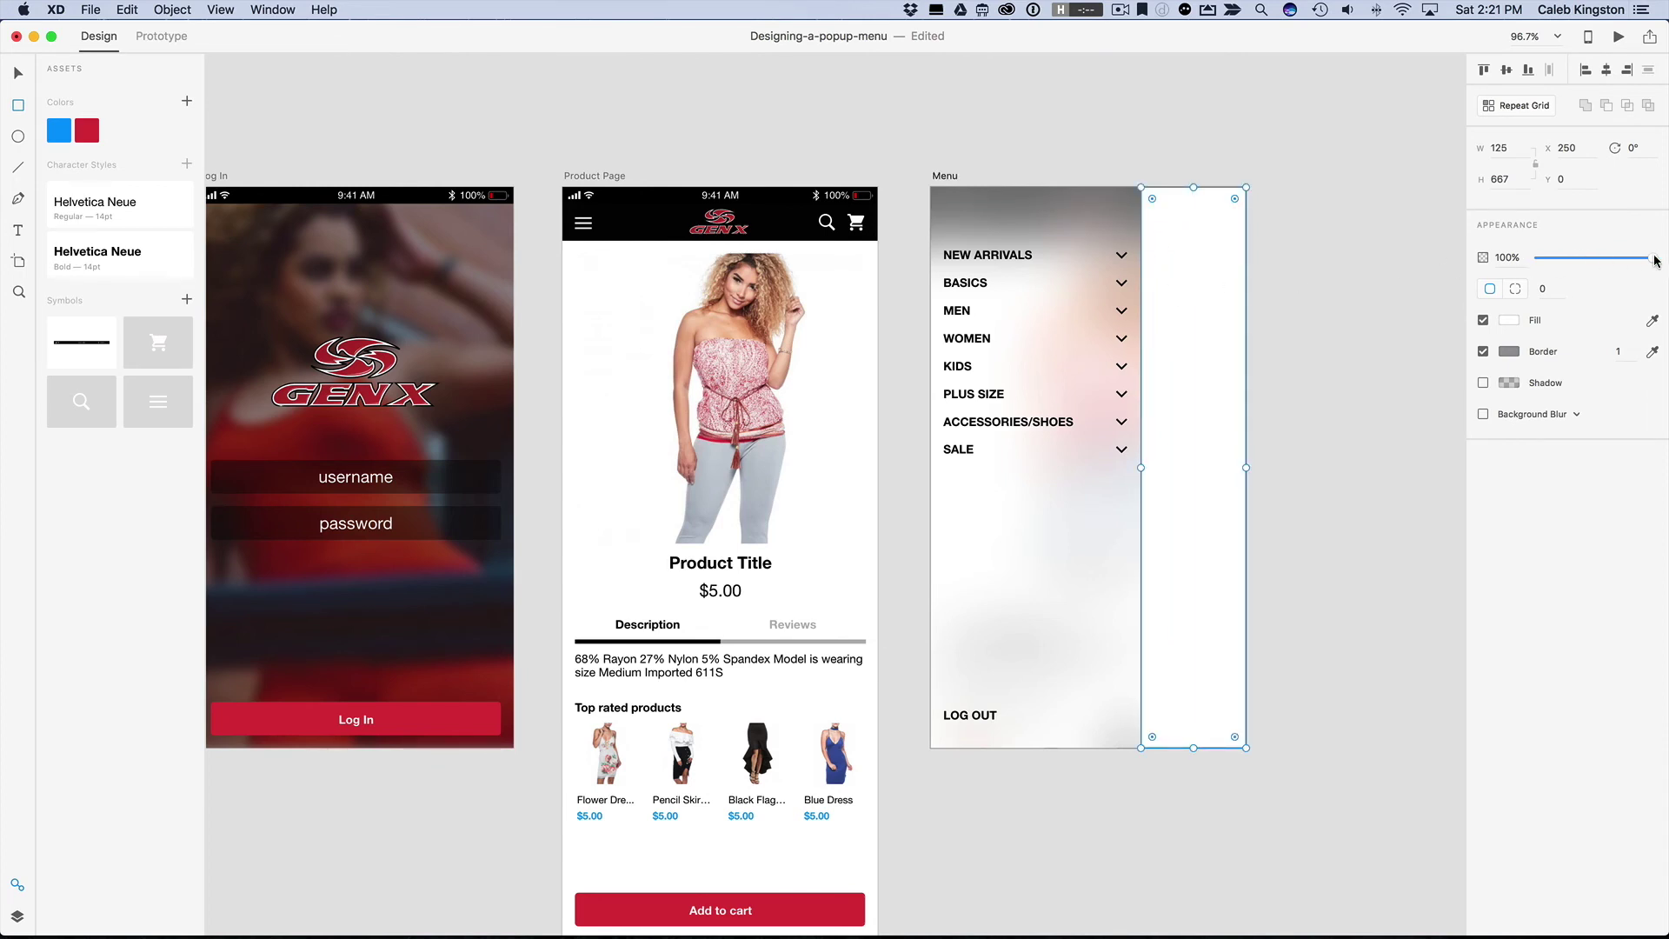
pyautogui.moveTo(1651, 259); pyautogui.dragTo(1390, 289)
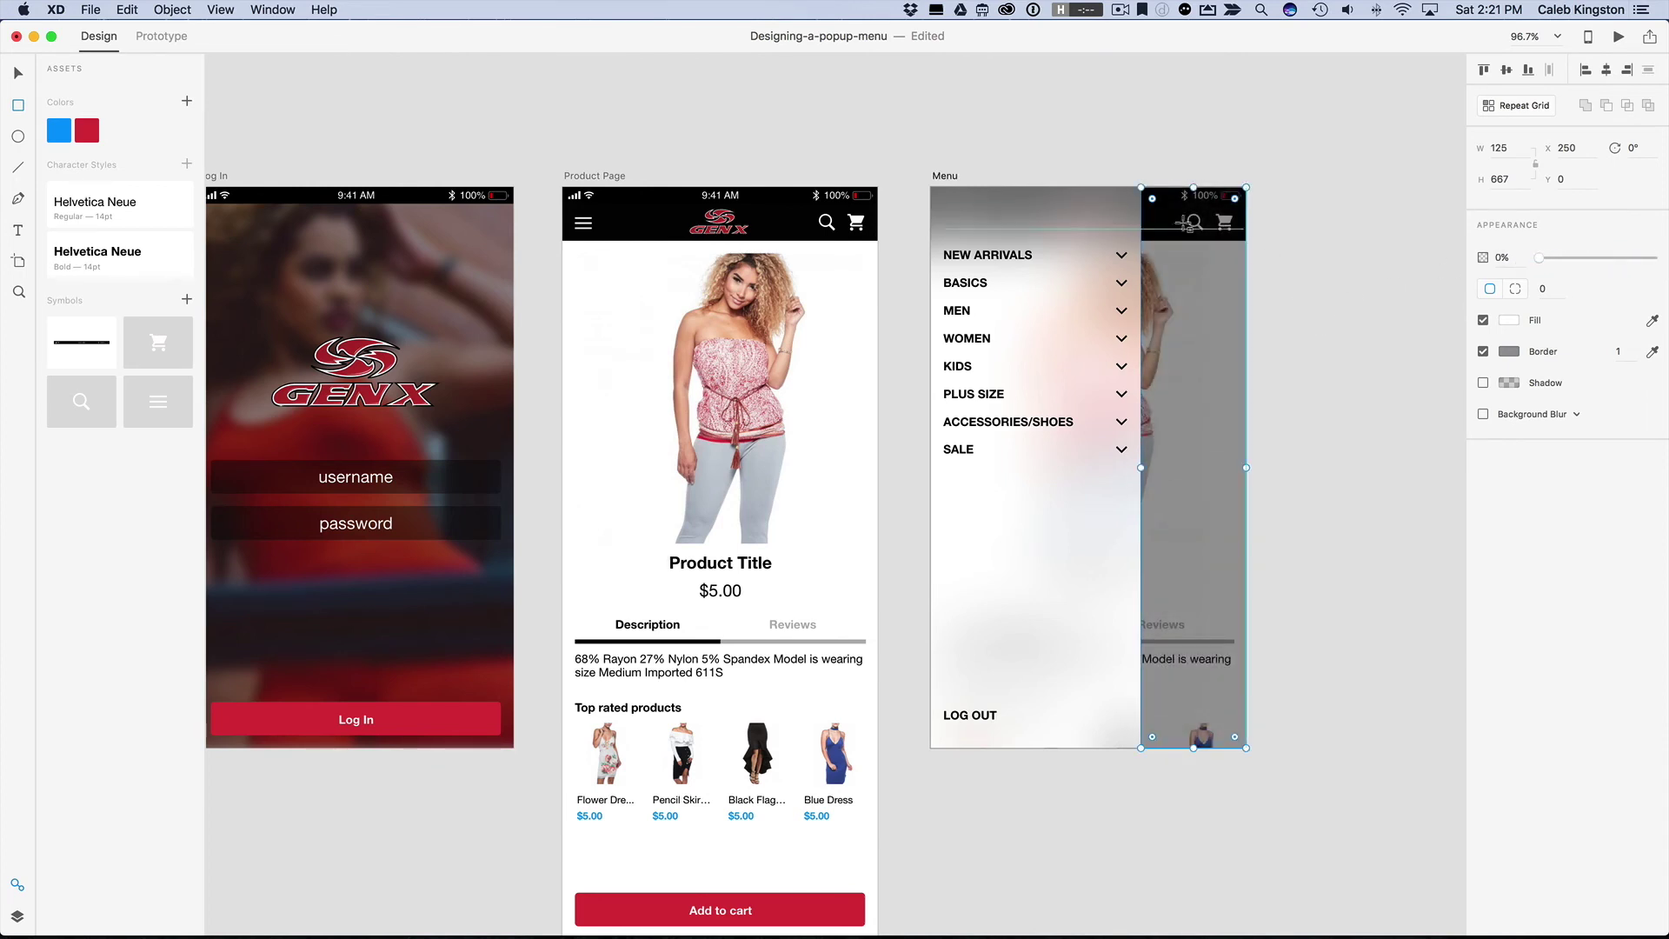
pyautogui.click(172, 40)
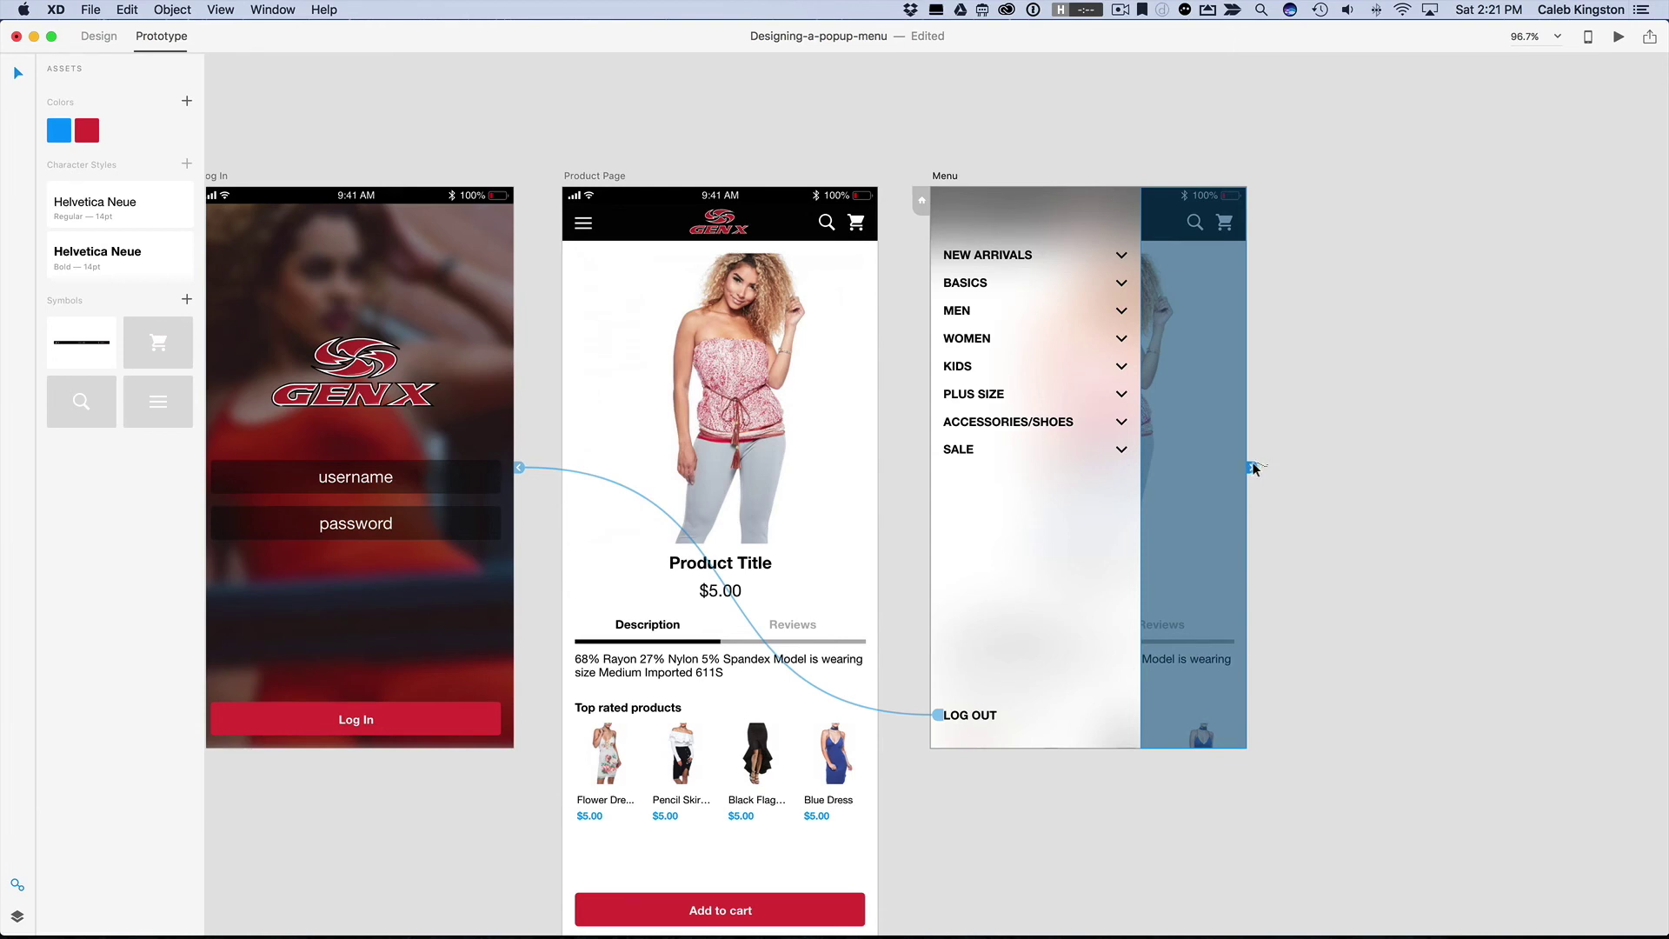
# Step: Link the transparent rectangle to Product Page with a Slide Left transition
pyautogui.moveTo(1251, 467); pyautogui.dragTo(707, 321)
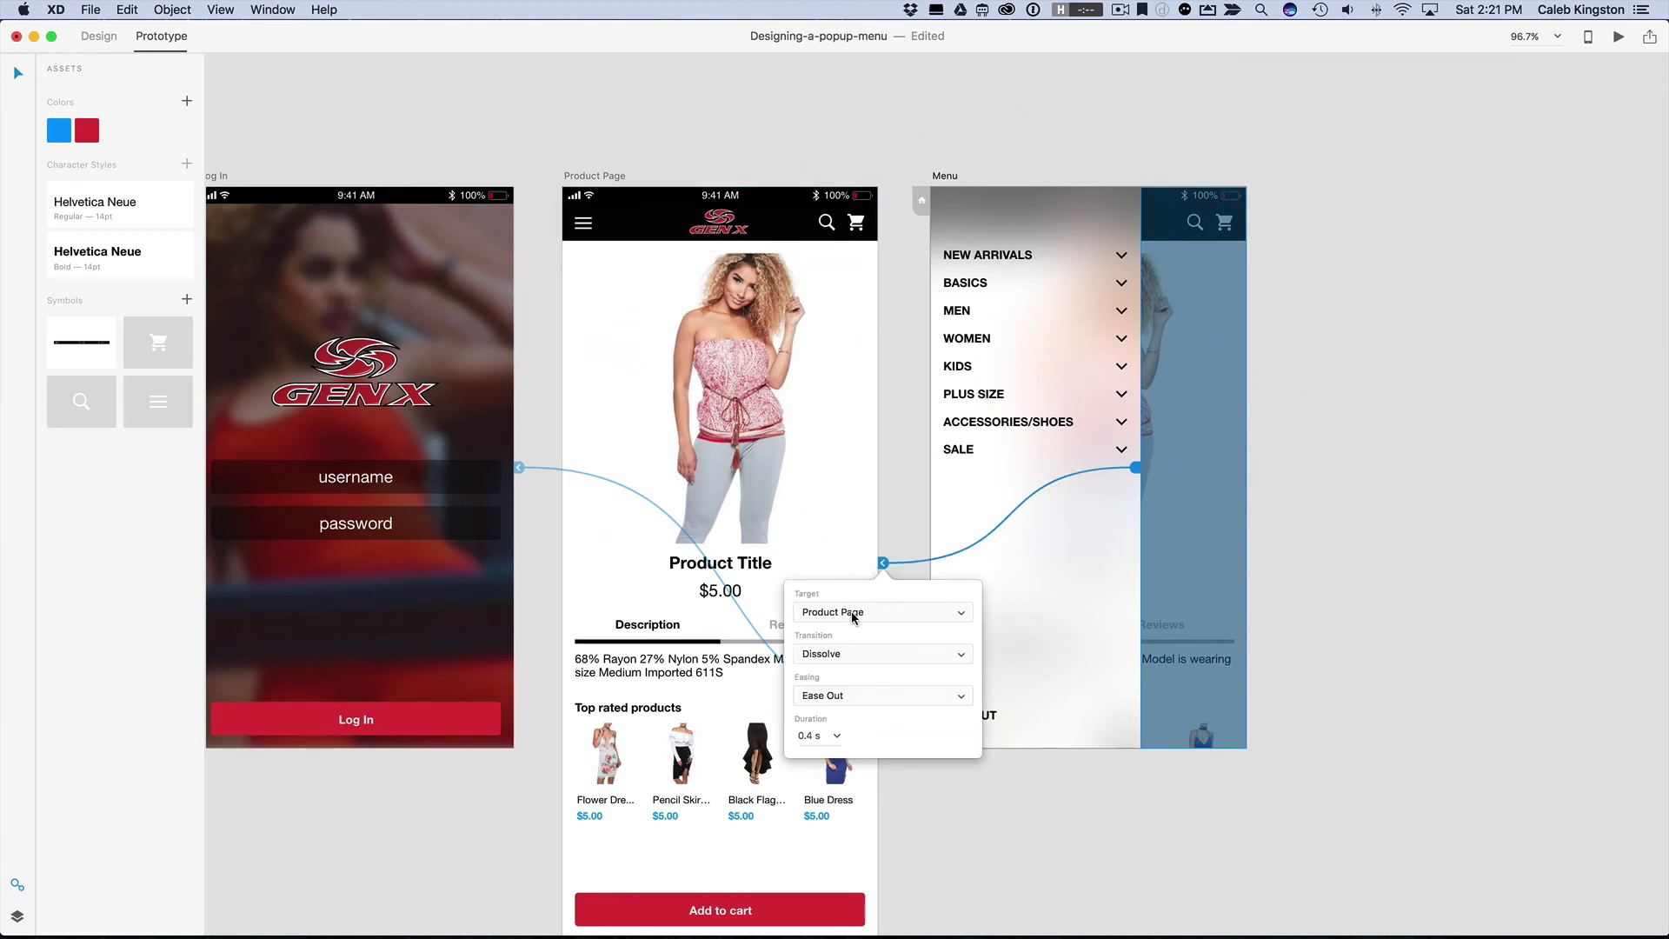
pyautogui.click(857, 645)
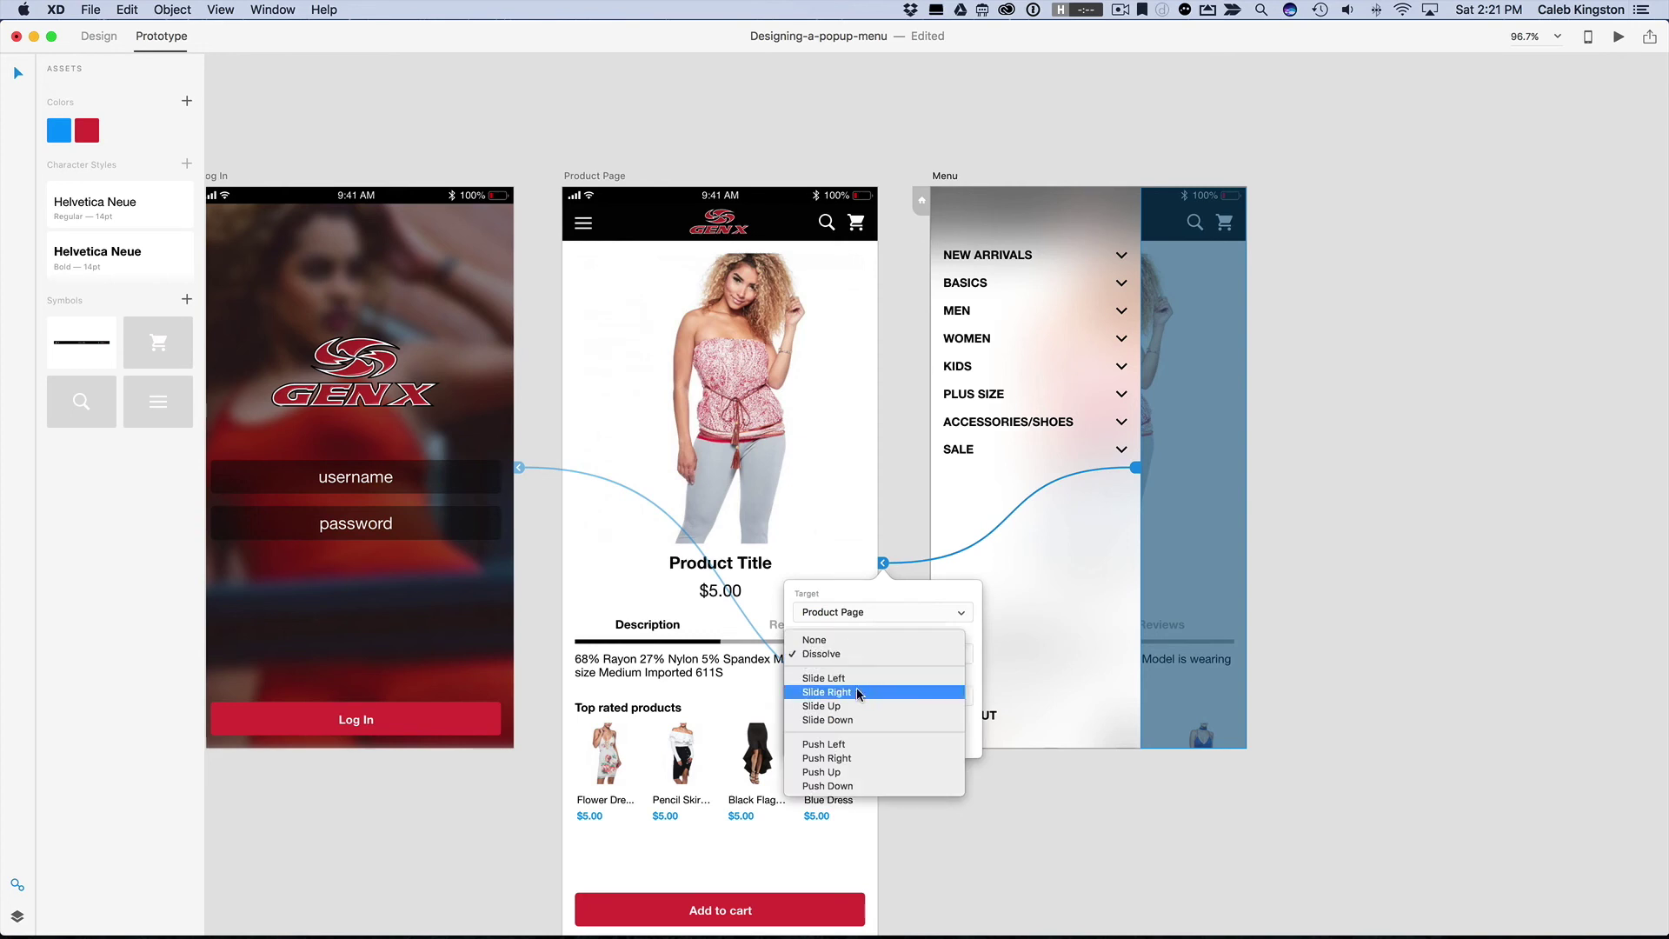
pyautogui.click(859, 678)
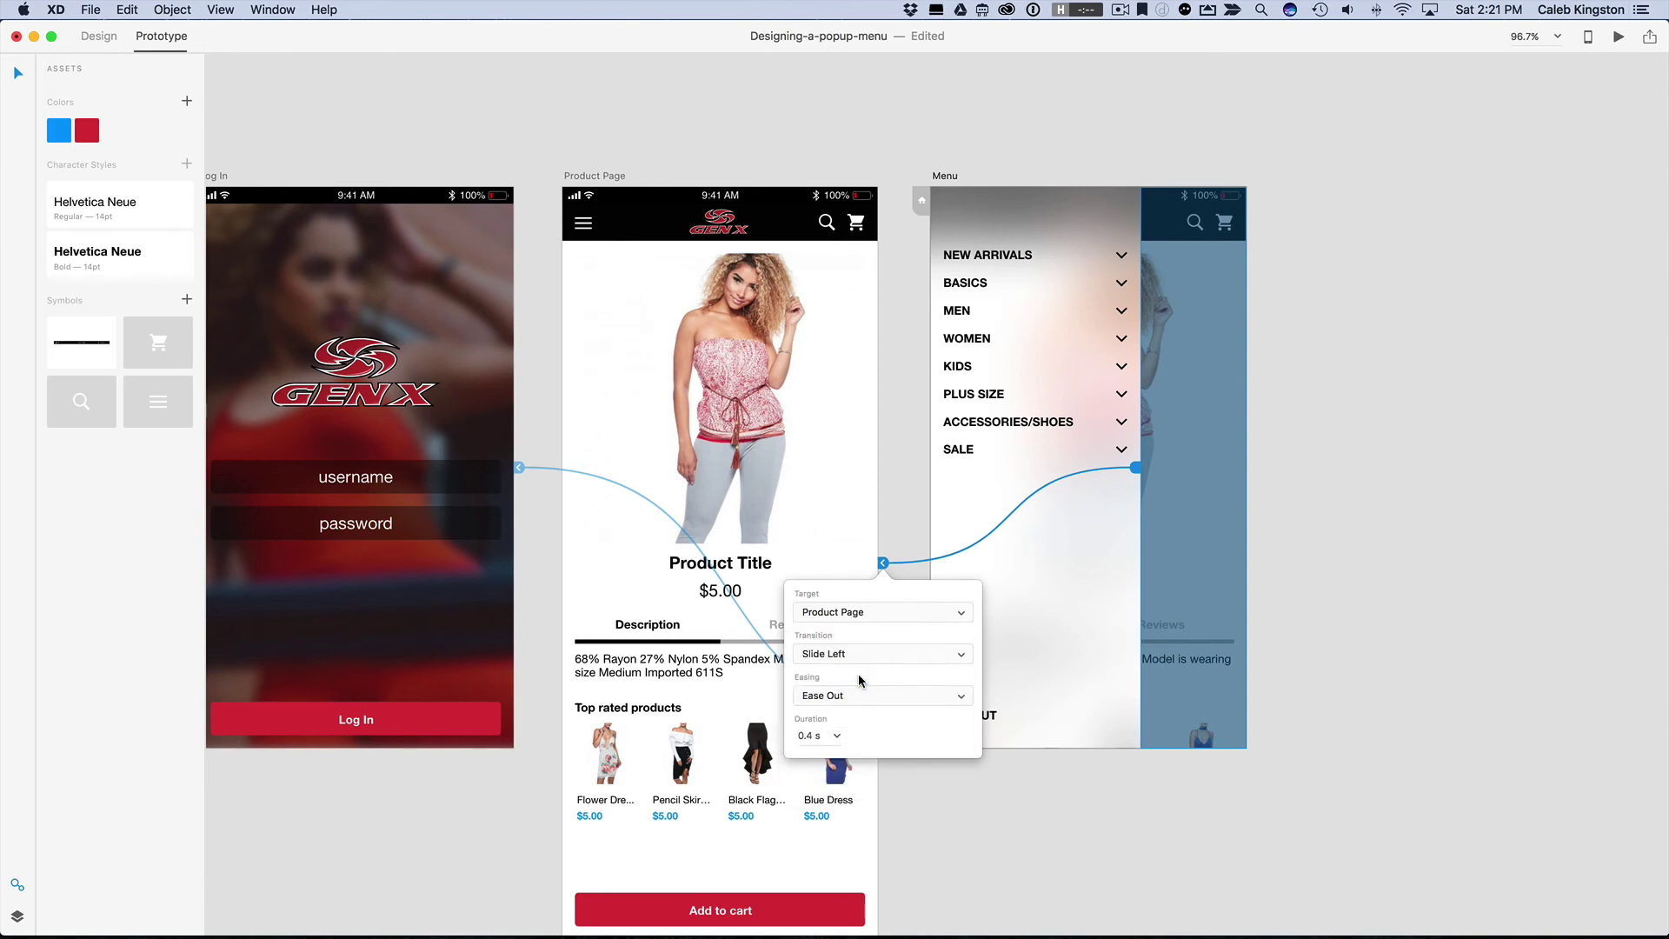
# Step: Change the hamburger icon's link to Menu to use a Slide Right transition
pyautogui.click(585, 227)
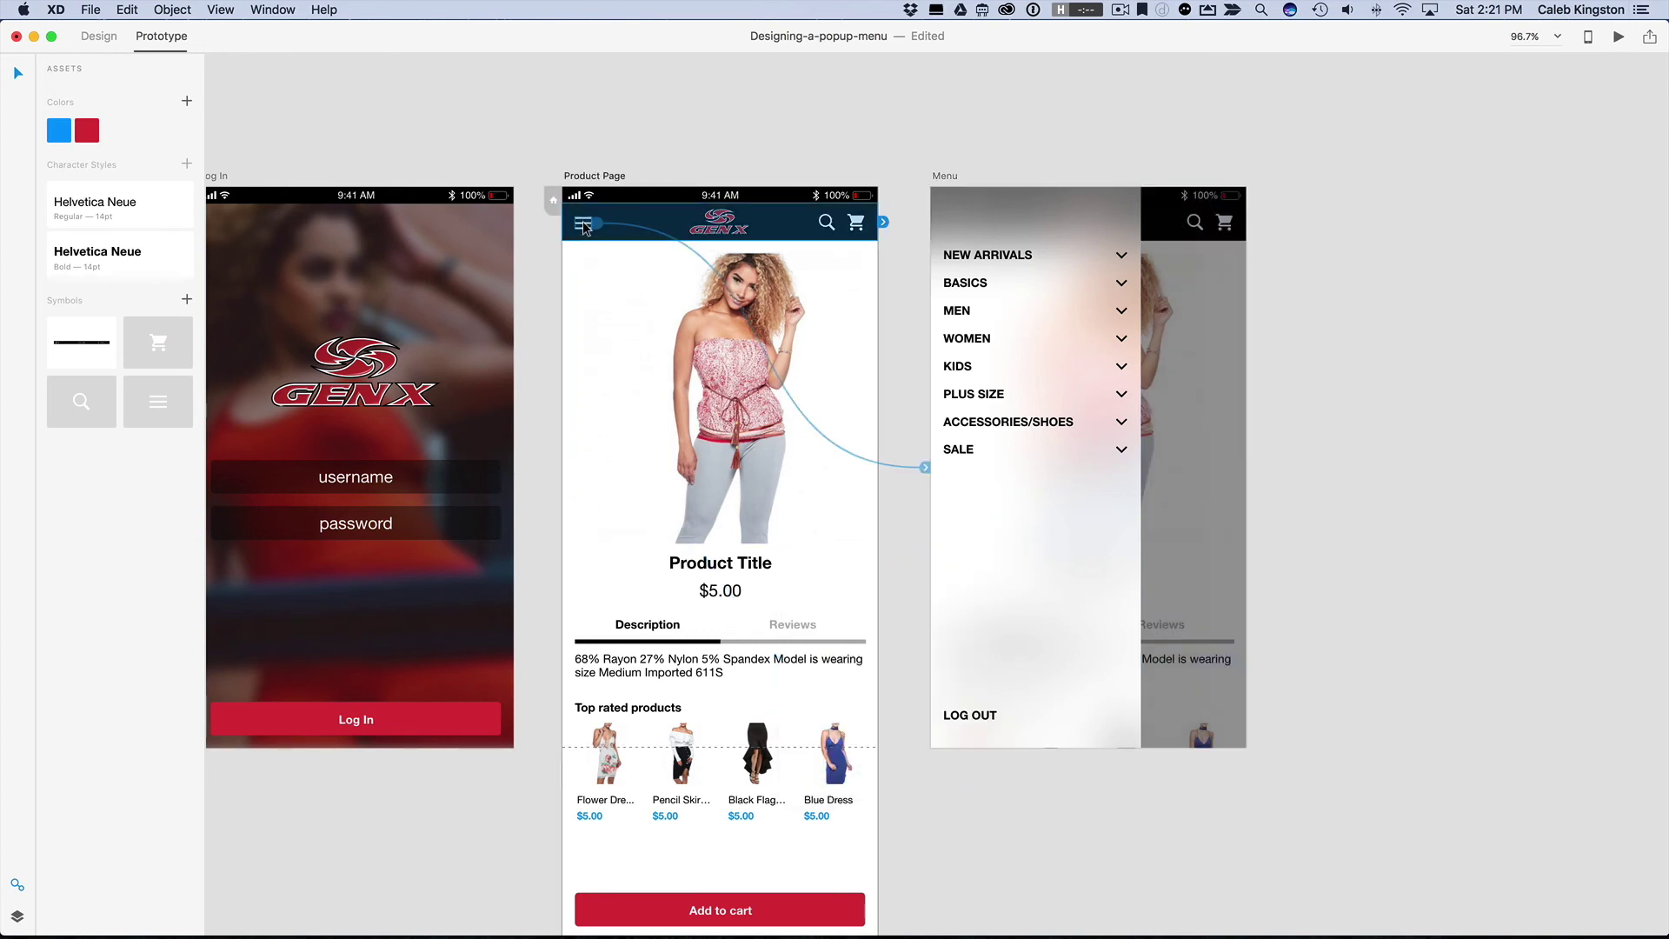
pyautogui.click(925, 468)
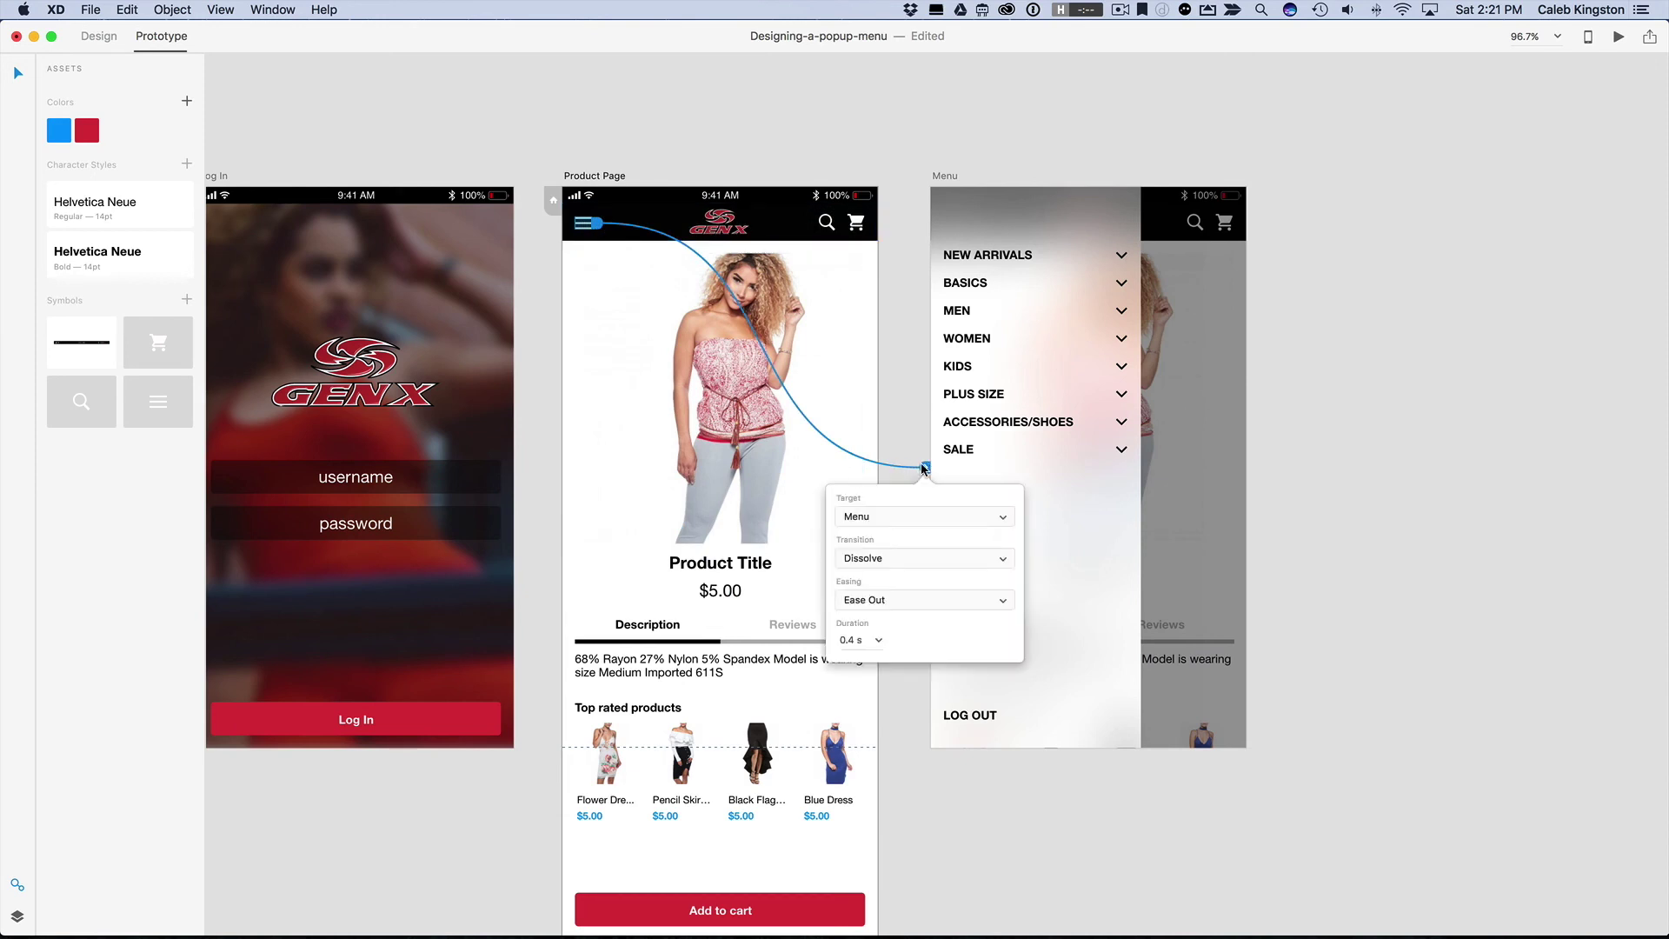
pyautogui.click(886, 557)
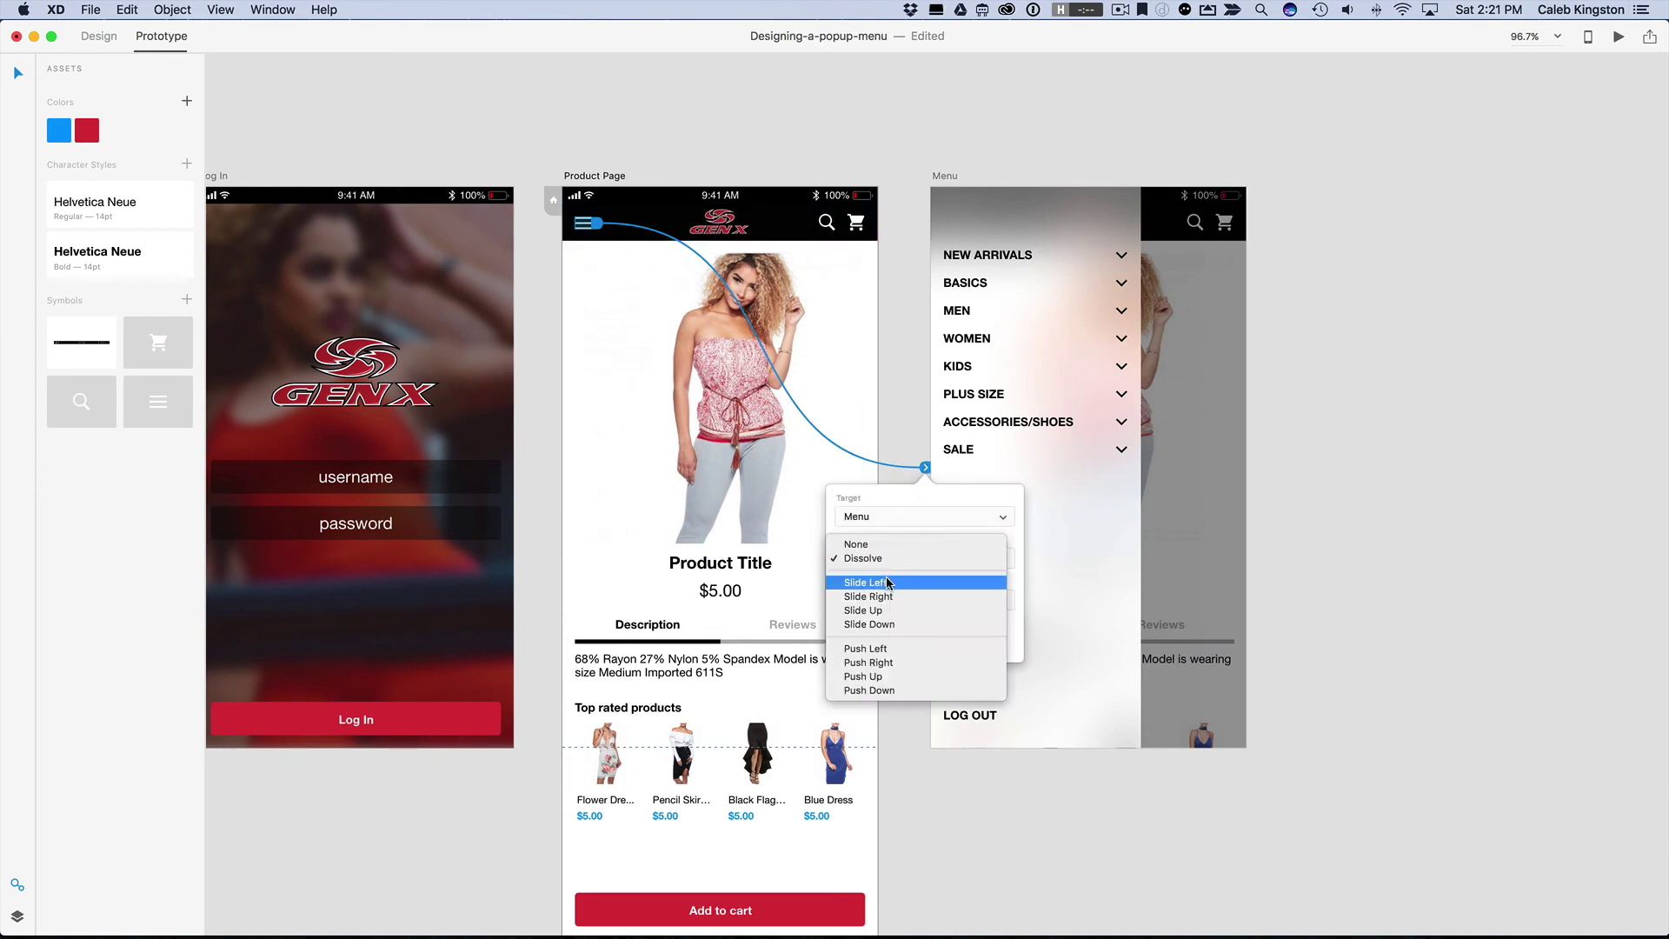
pyautogui.click(887, 596)
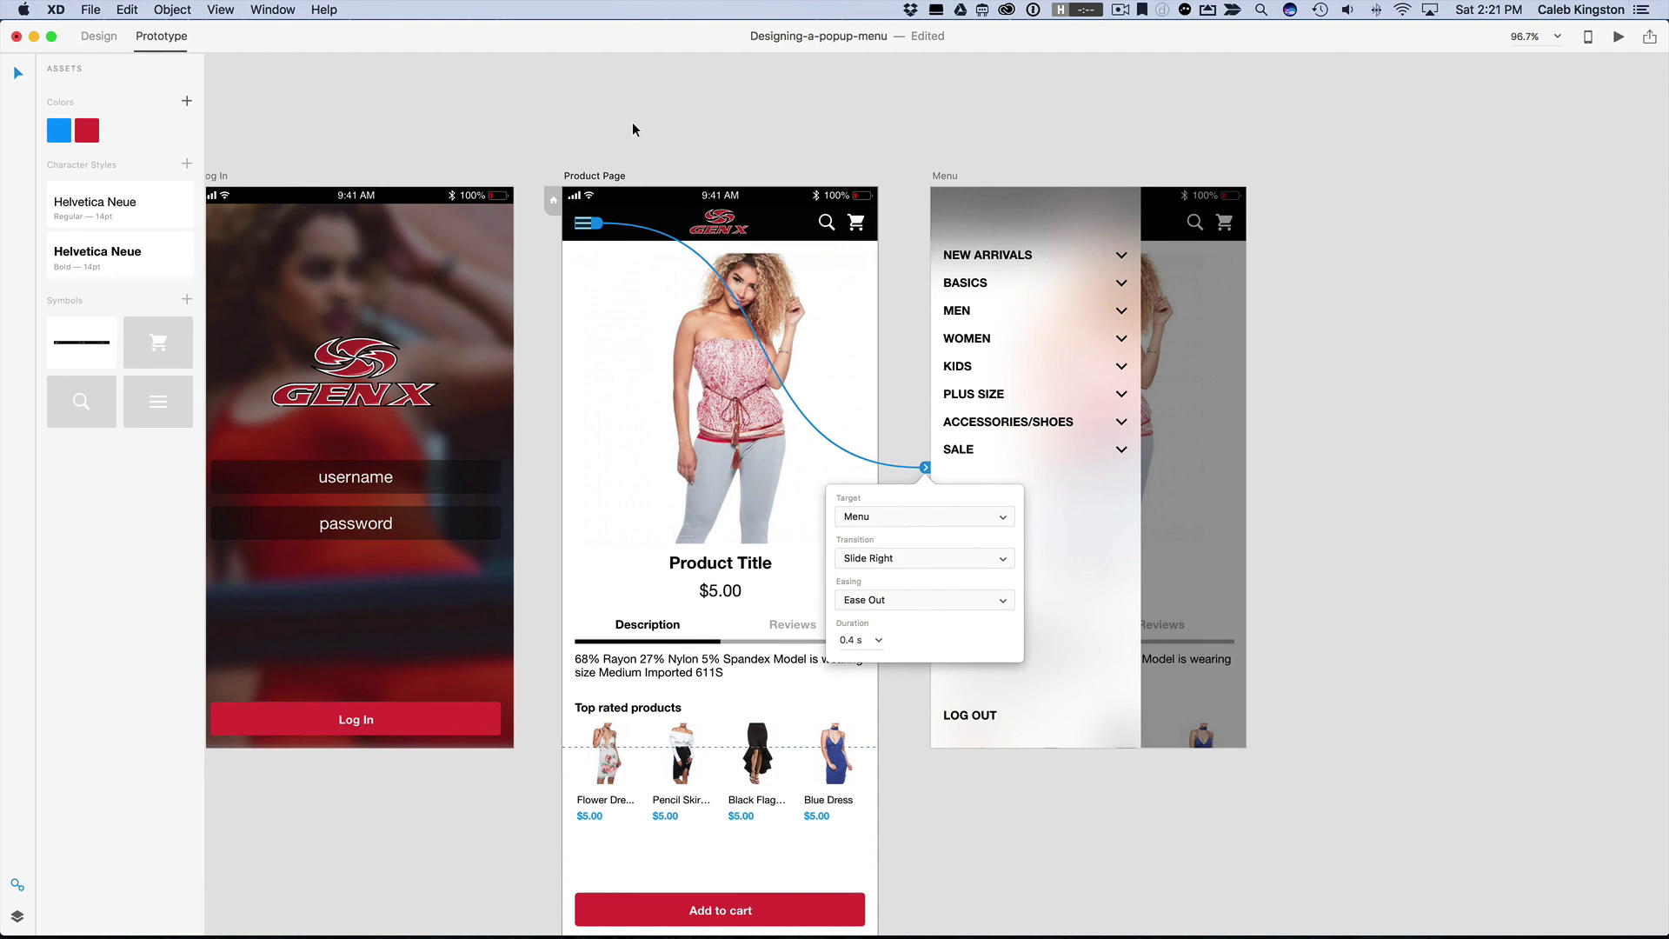
pyautogui.click(632, 130)
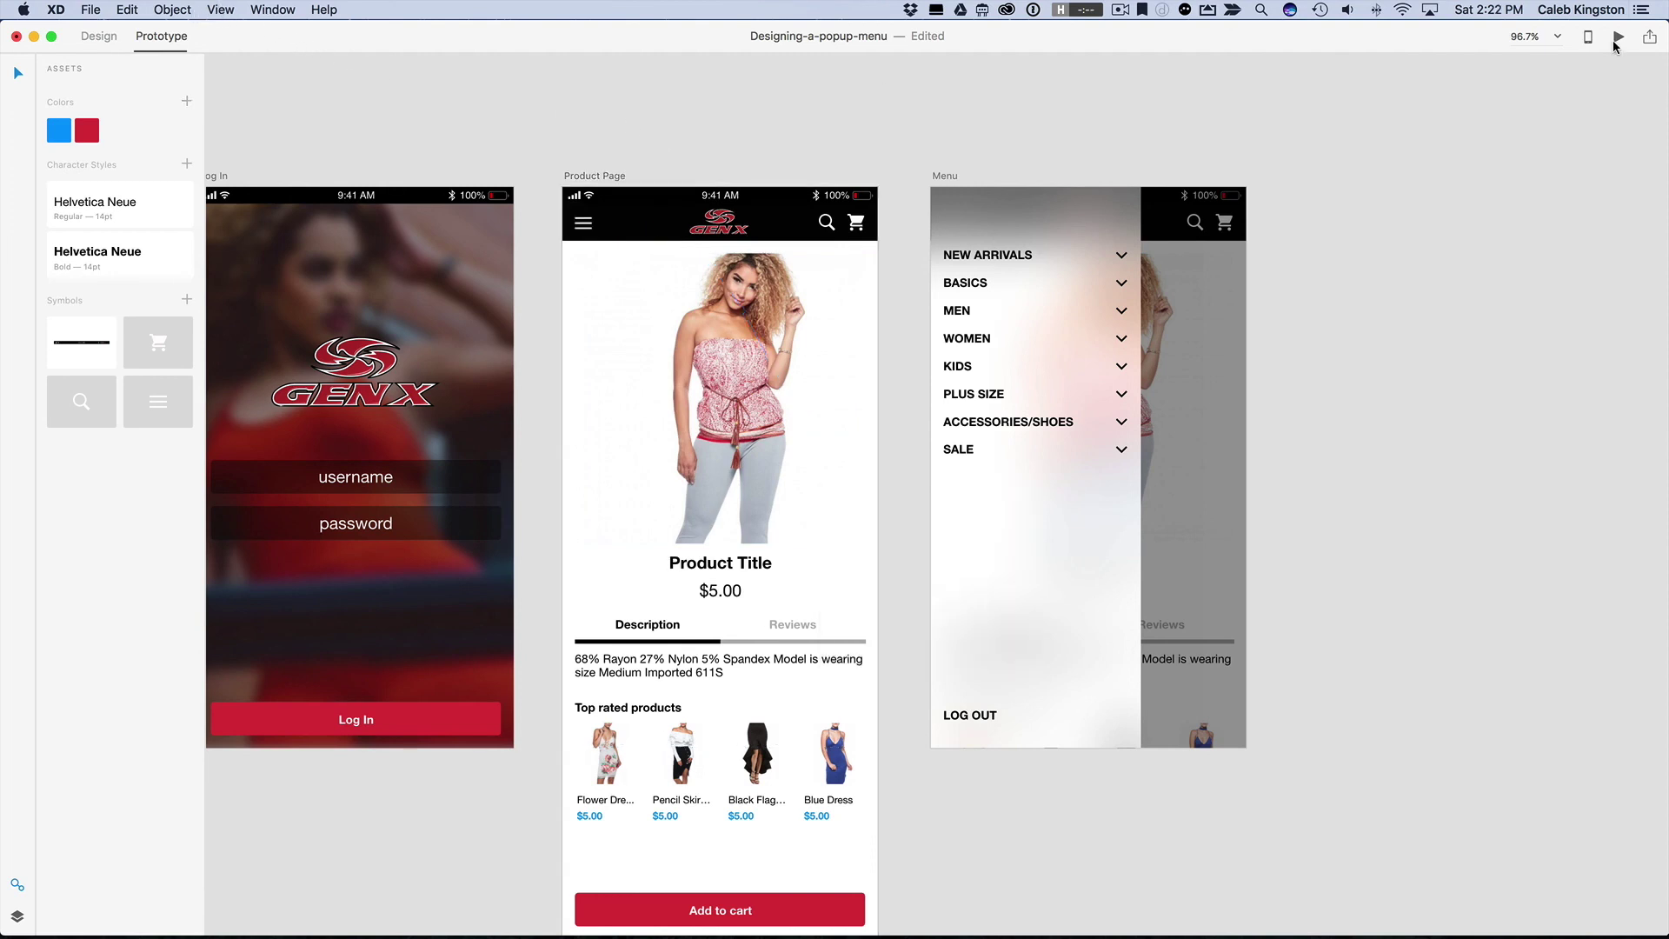
# Step: Start the desktop preview and log in to reach the Product Page
pyautogui.click(1617, 40)
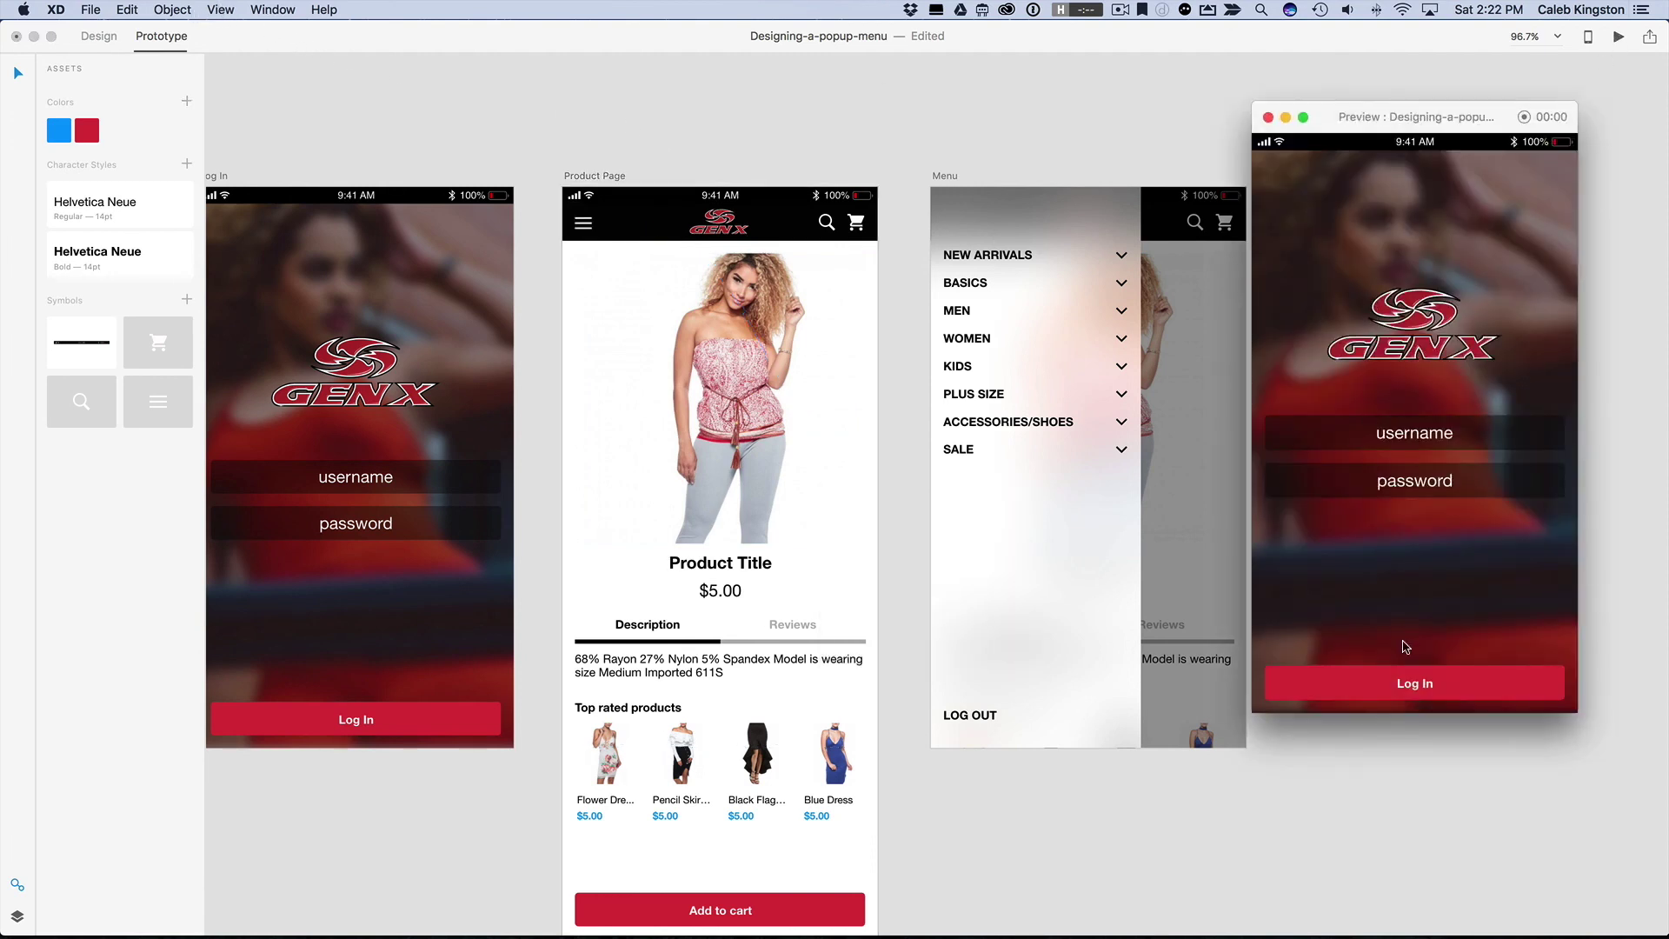
pyautogui.click(1415, 685)
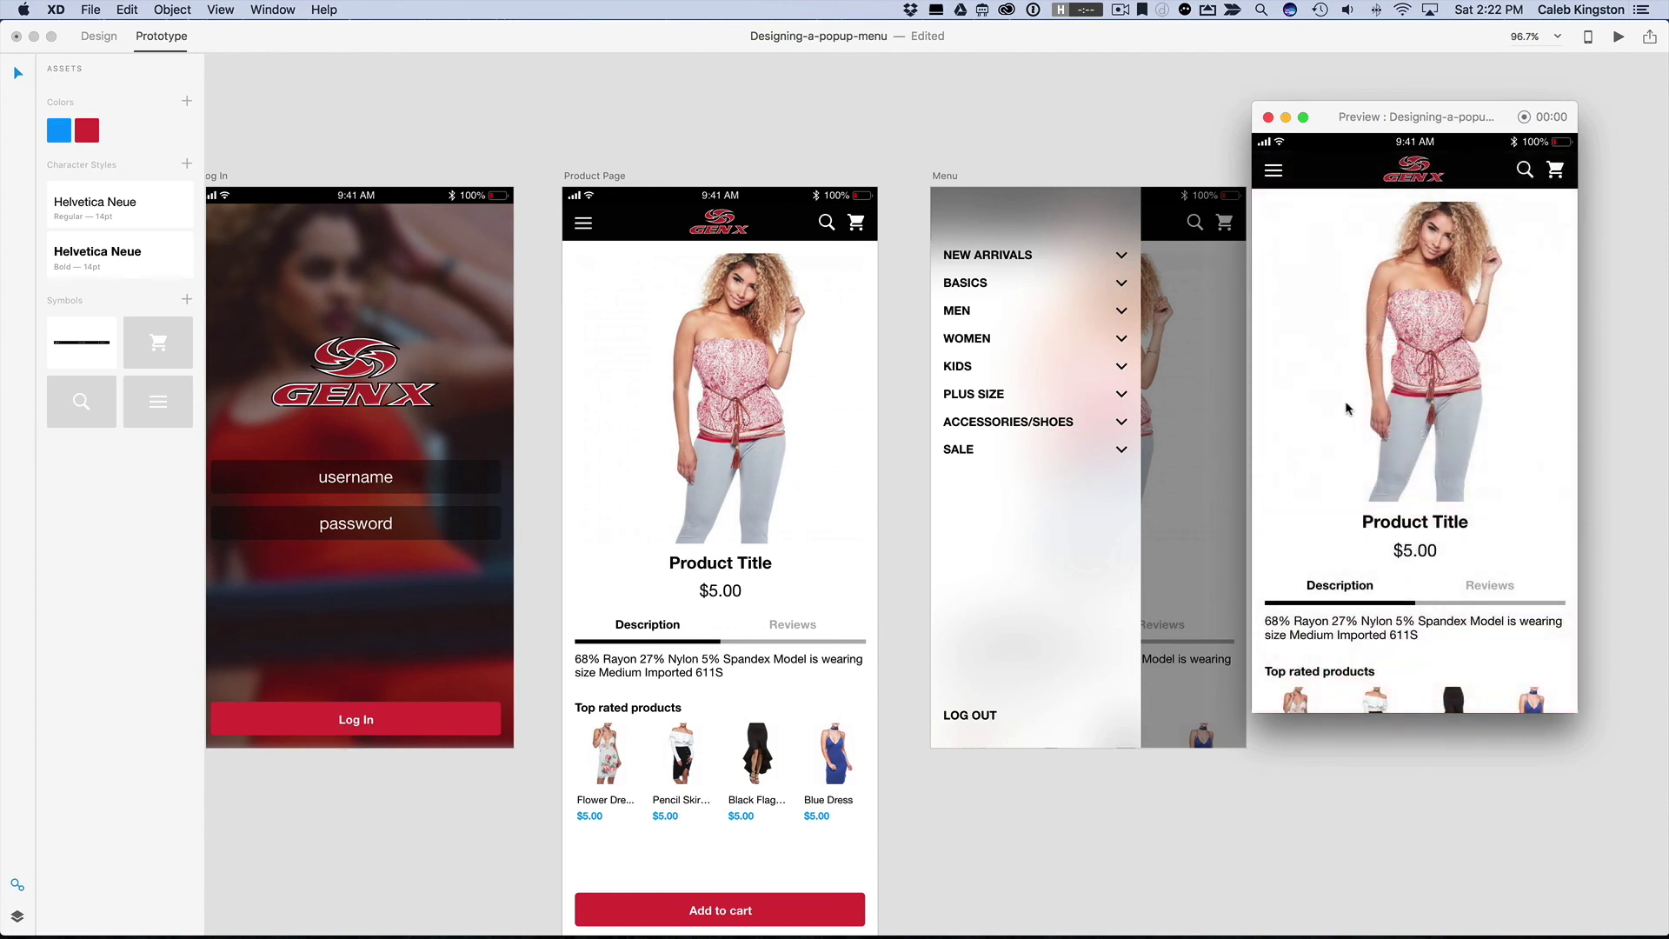
pyautogui.scroll(-3, 1347, 409)
pyautogui.scroll(3, 1347, 408)
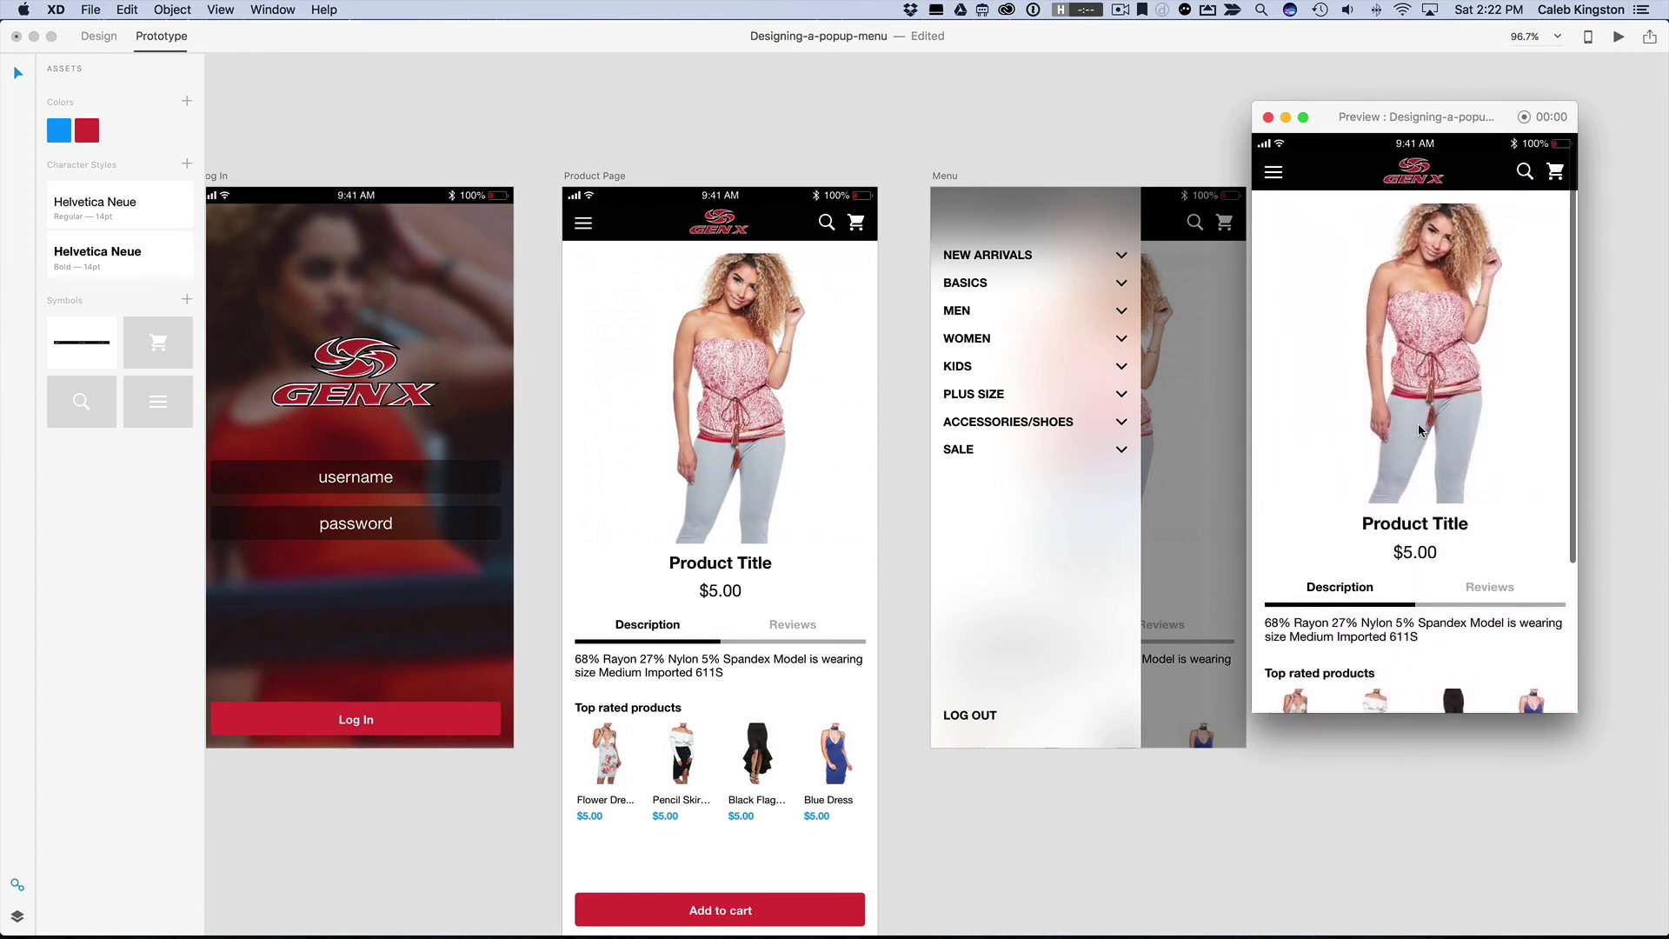
# Step: Open the menu, close it by tapping outside, reopen it, then LOG OUT to the login screen
pyautogui.click(1277, 172)
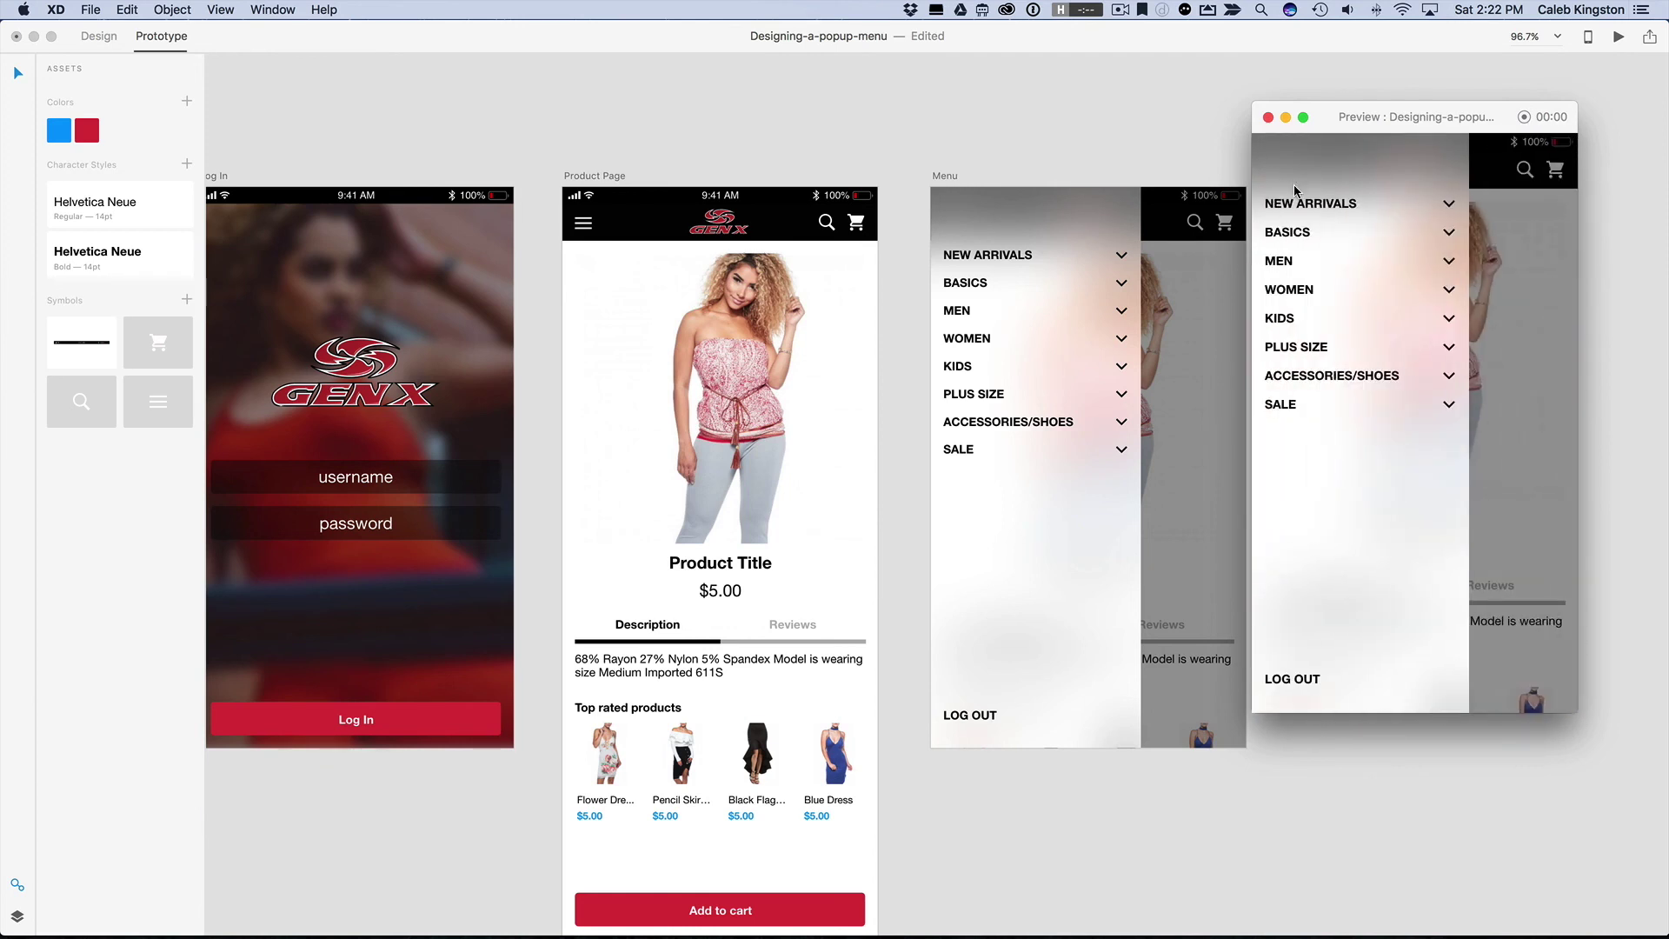
pyautogui.click(1527, 271)
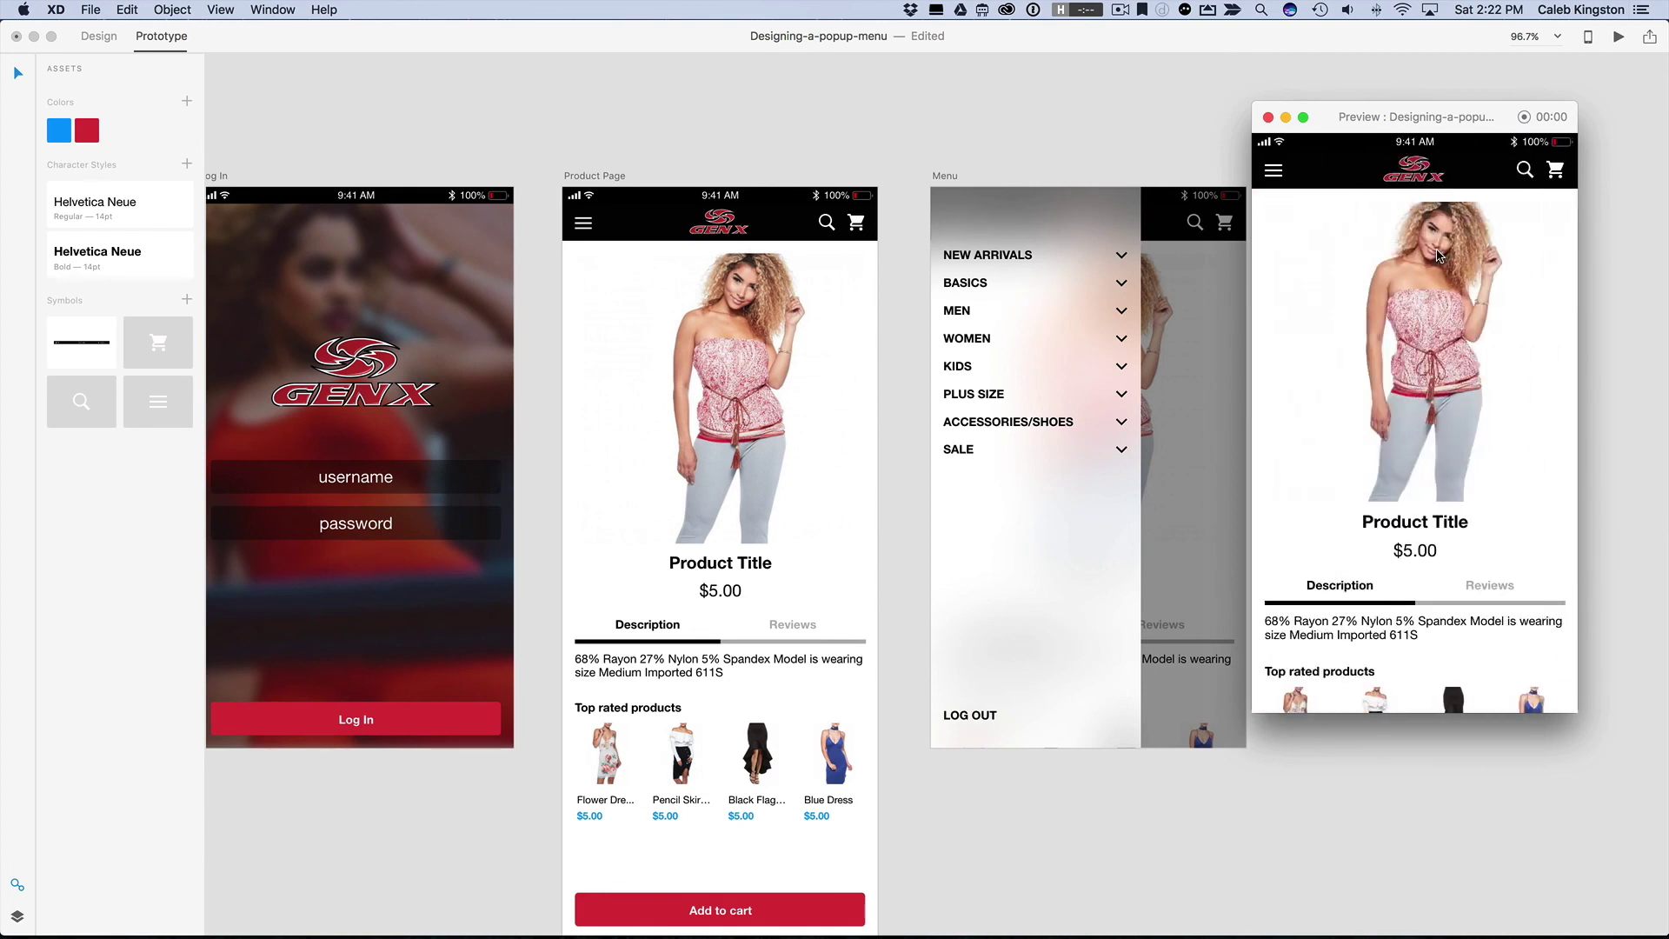
pyautogui.click(1275, 171)
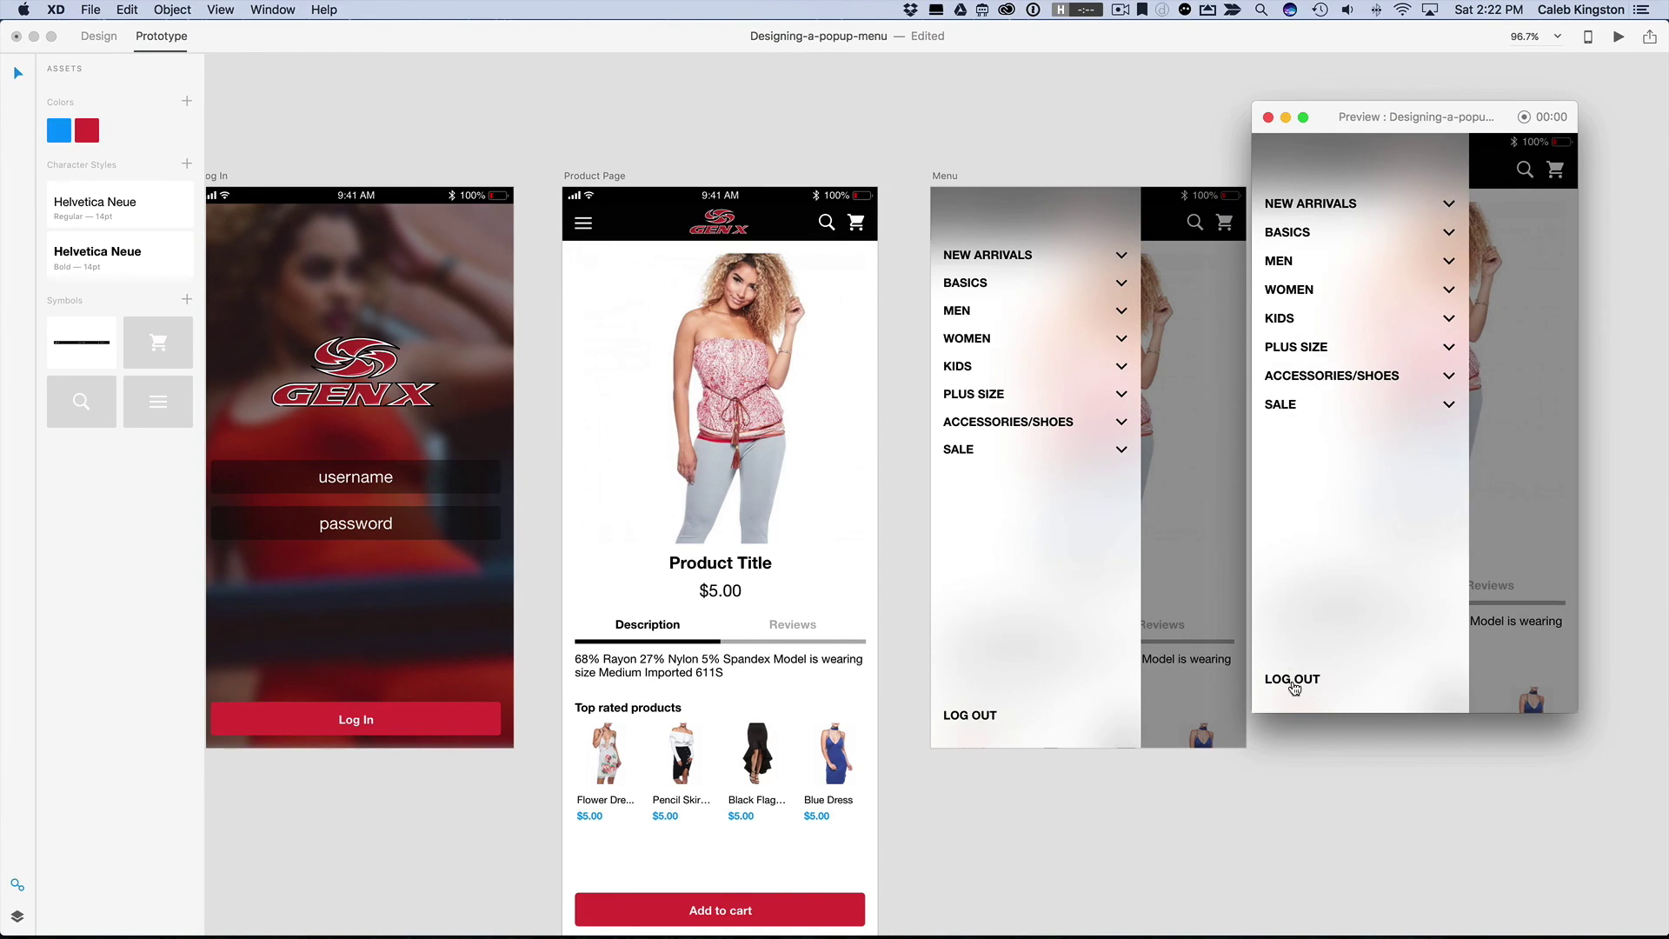
pyautogui.click(1294, 687)
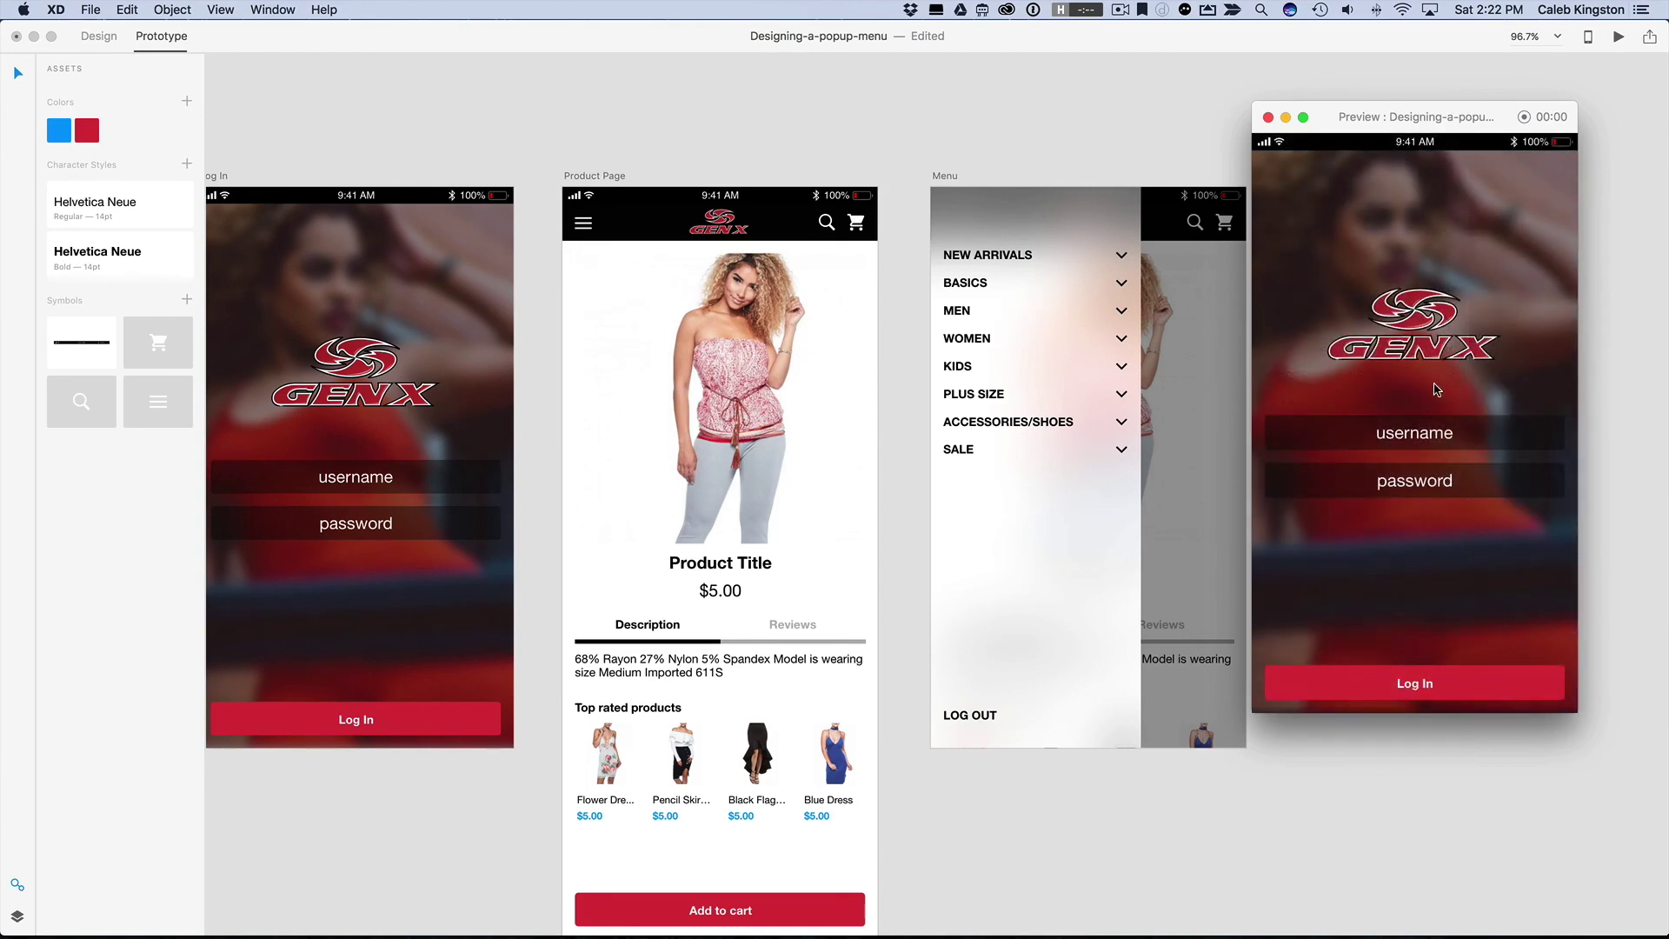